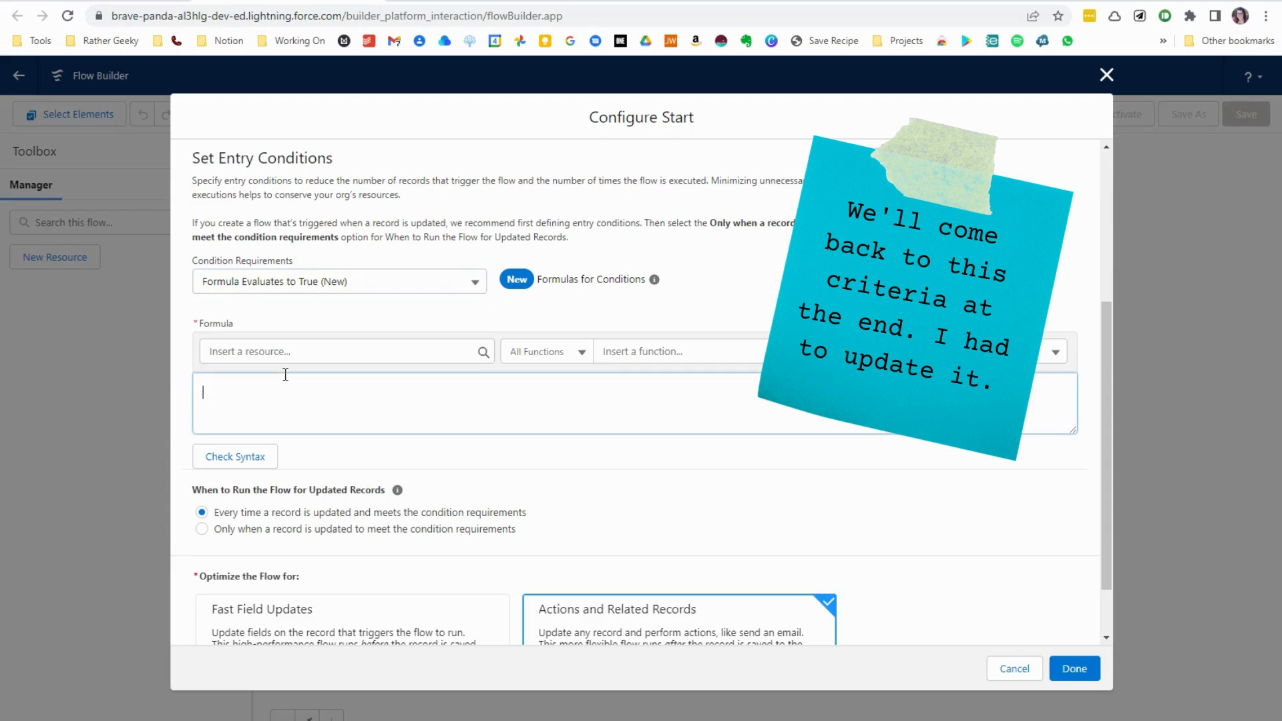
# - Enter the entry condition formula ISCHANGED({!$Record.BillingAddress}), inserting the record's Billing Address resource
pyautogui.write('ISCHANGED(')
pyautogui.click(319, 356)
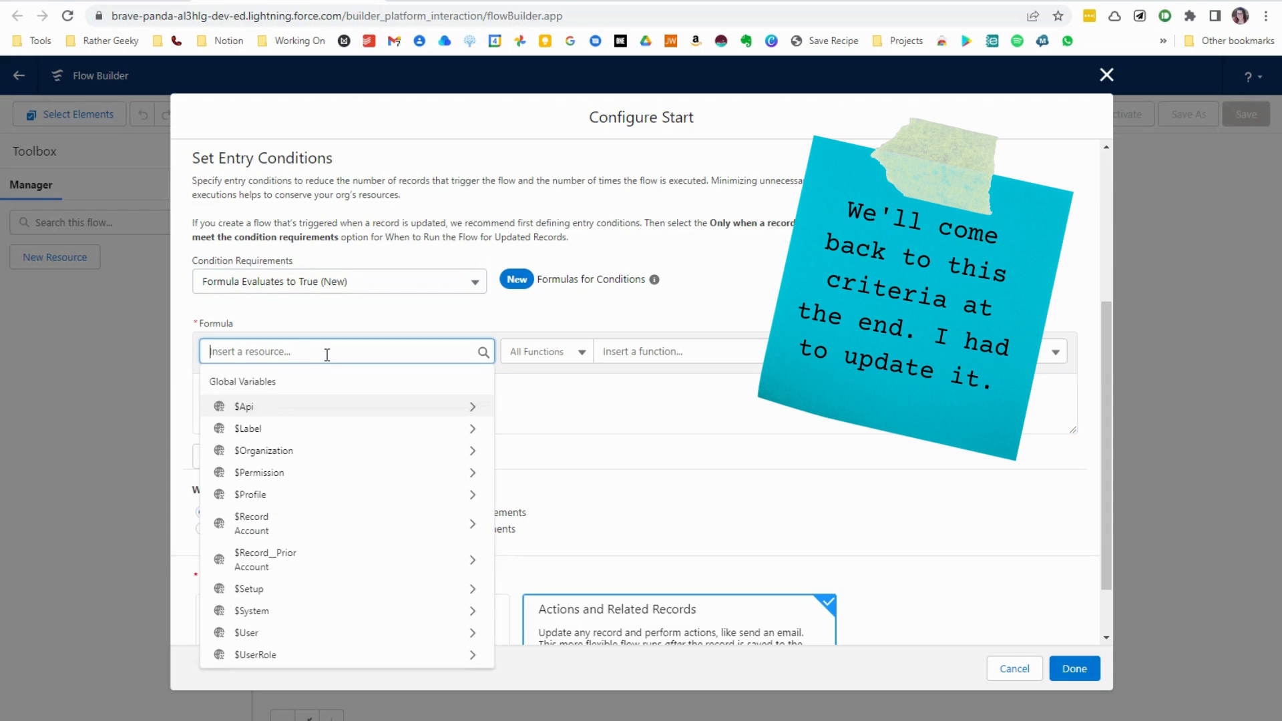
pyautogui.click(392, 524)
pyautogui.write('addre')
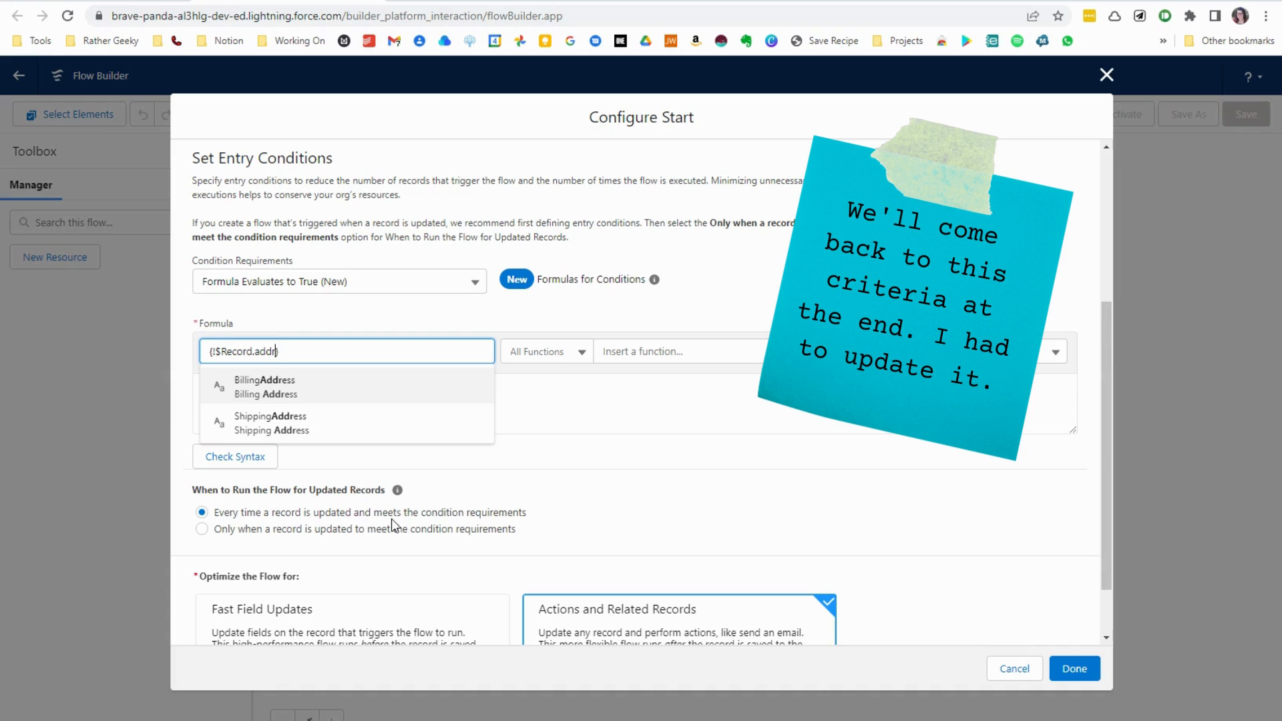
pyautogui.click(301, 391)
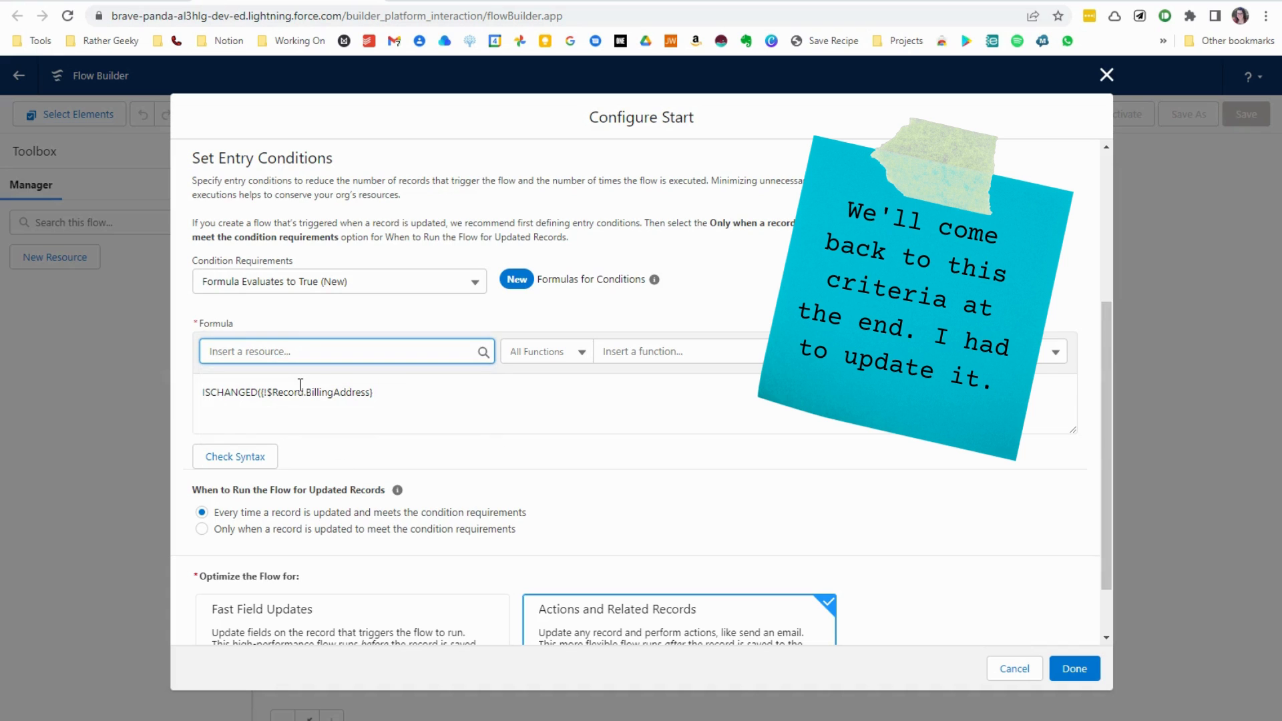
pyautogui.click(403, 389)
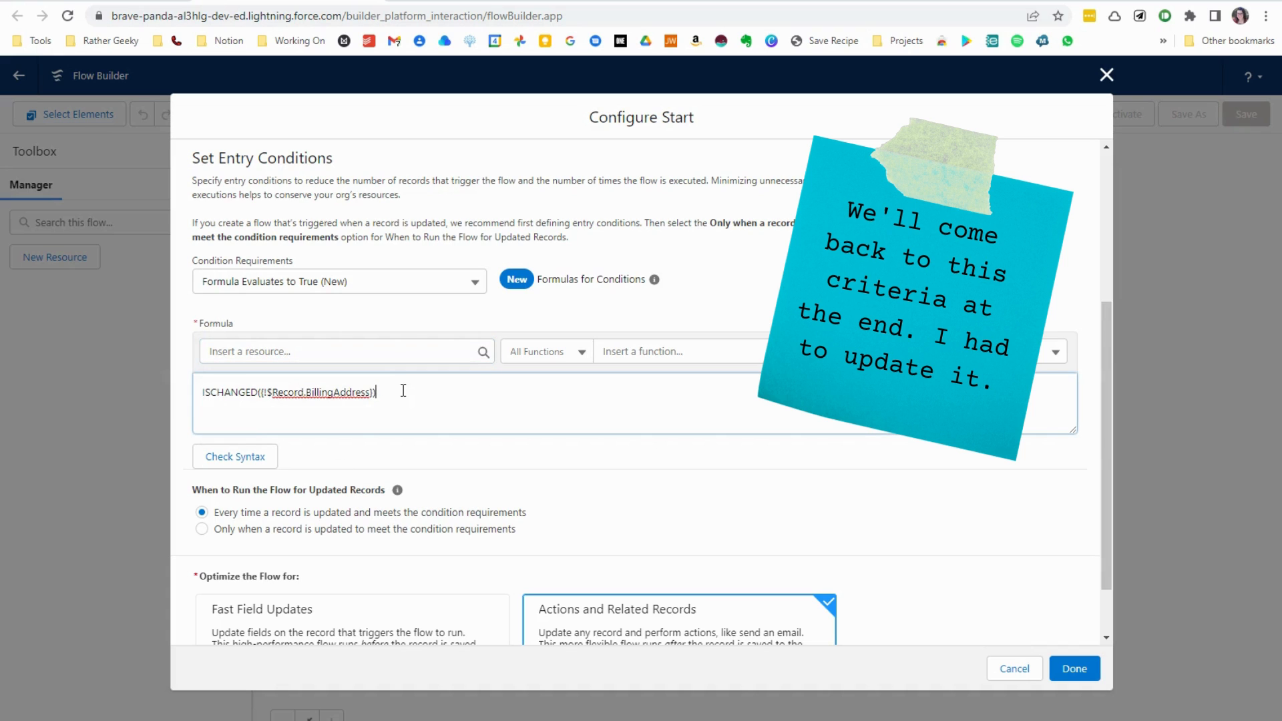
# - Check the formula's syntax and finish the start configuration with the flow running only when a record is updated to meet the condition requirements
pyautogui.scroll(-1, 403, 390)
pyautogui.click(249, 386)
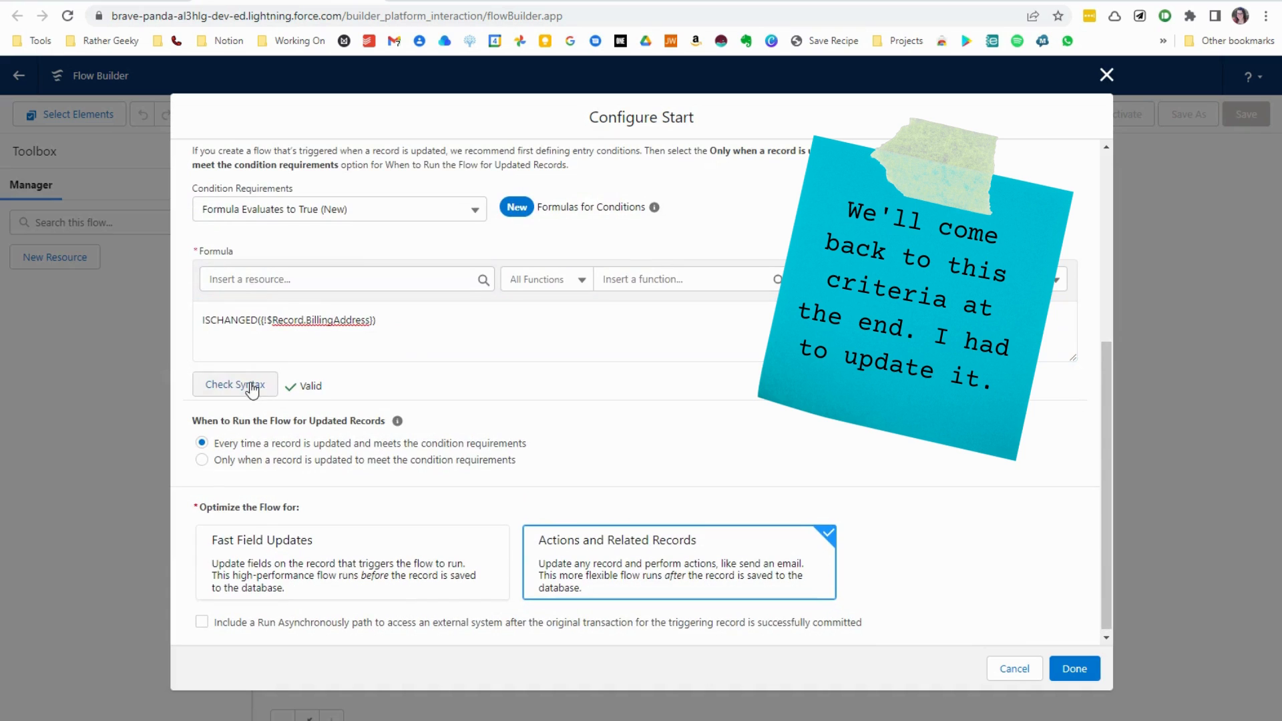
pyautogui.click(298, 459)
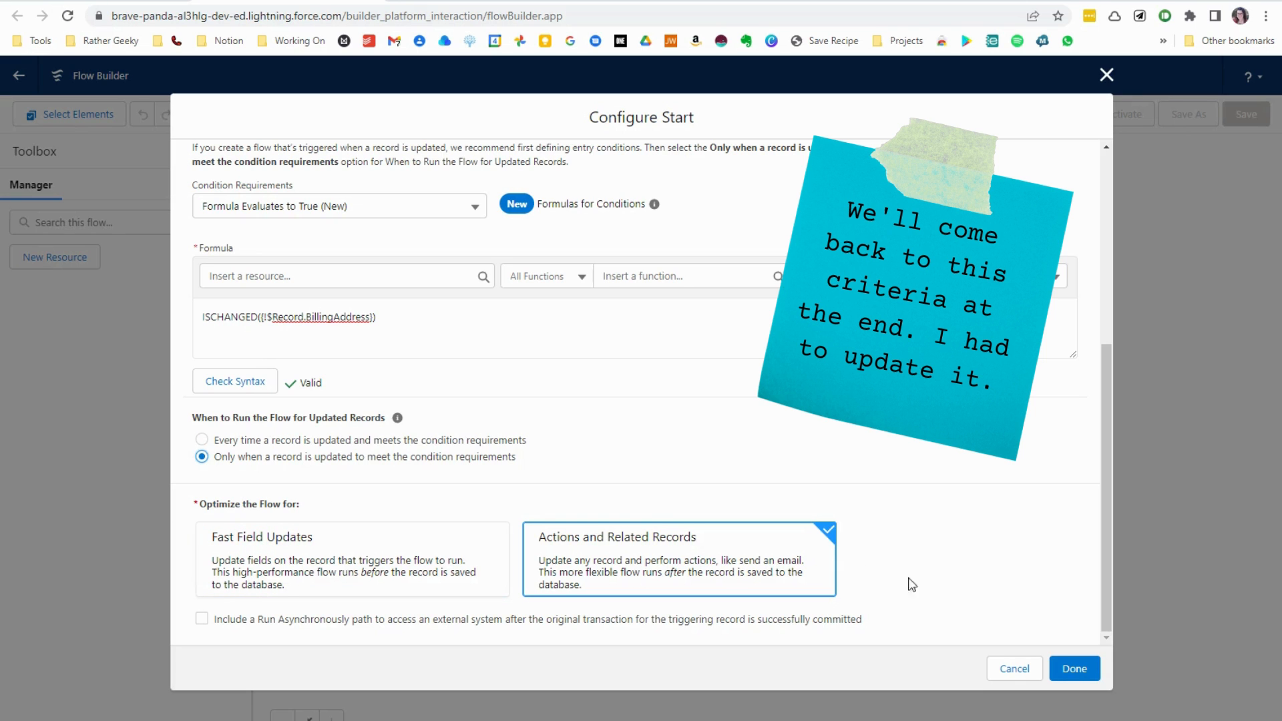
pyautogui.click(1073, 669)
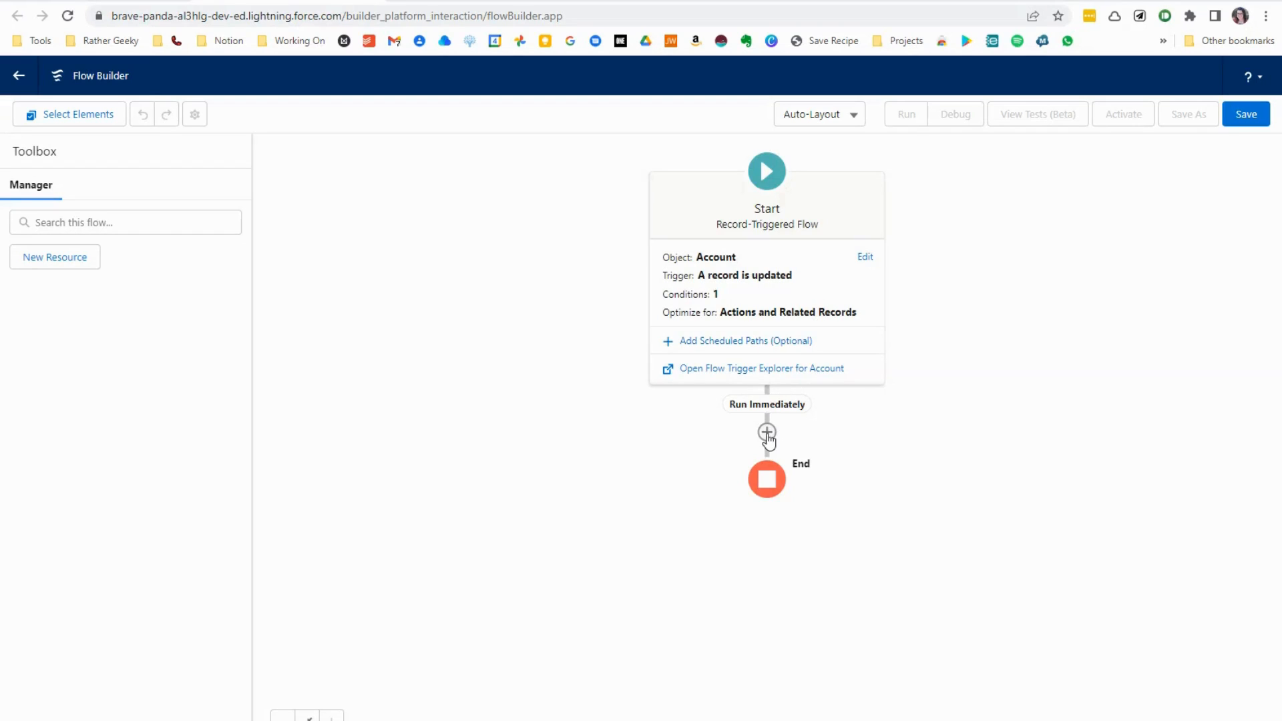
# - Add a Get Records element on the Run Immediately path and label it Get Related Contacts
pyautogui.click(767, 433)
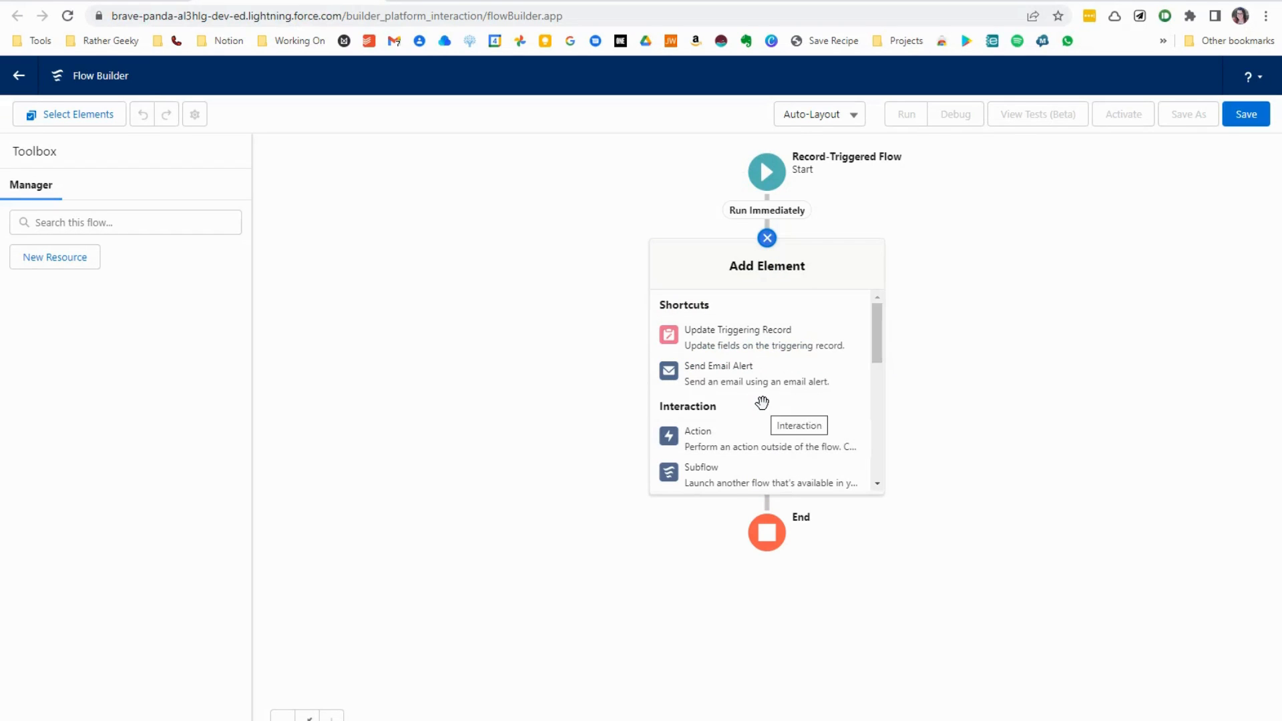
pyautogui.scroll(-5, 762, 404)
pyautogui.scroll(-1, 739, 414)
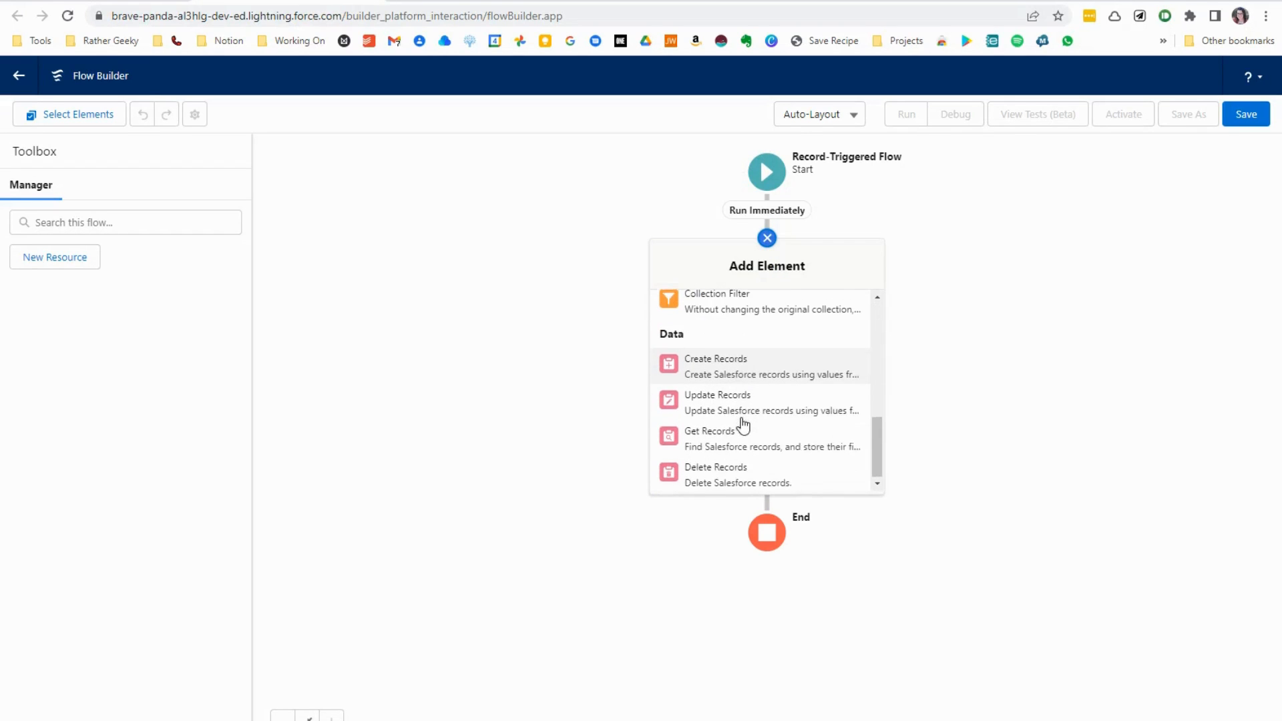
pyautogui.click(755, 440)
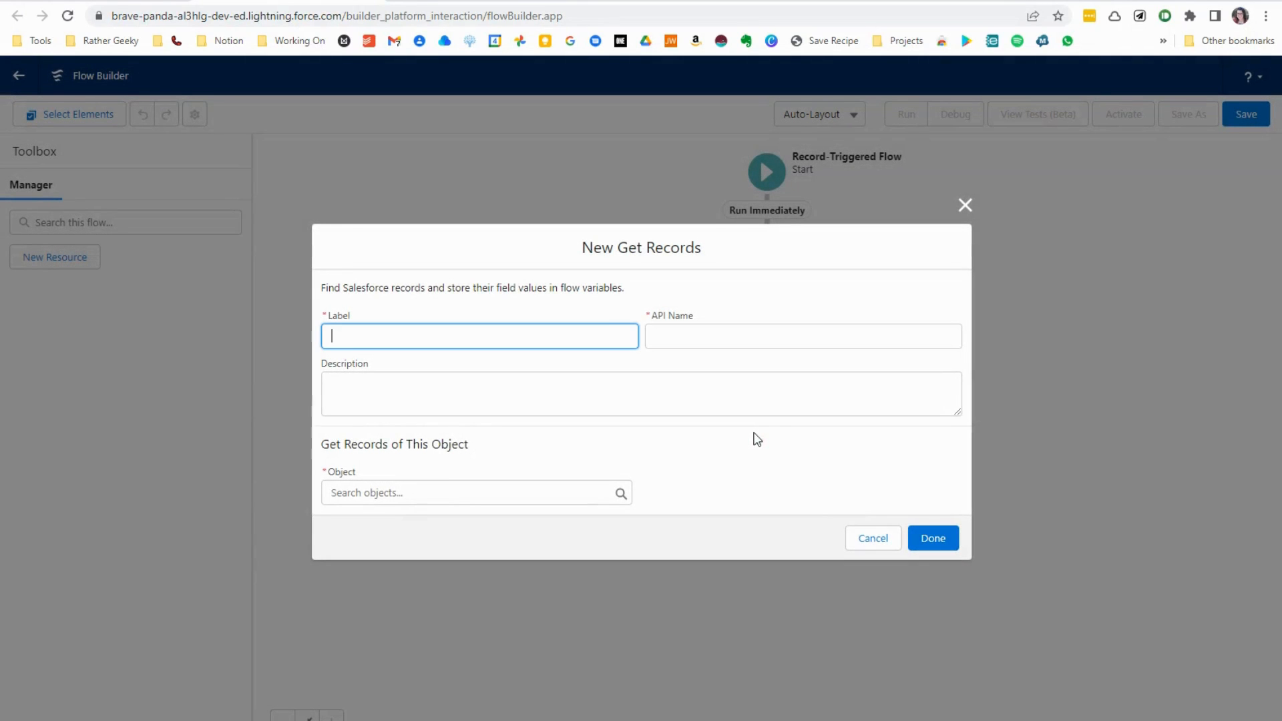
pyautogui.write('Get Related Contacts')
pyautogui.press('Tab')
pyautogui.press('Tab')
# - Describe the Get Records element as "Gather all contacts related to the account being updated"
pyautogui.write('G')
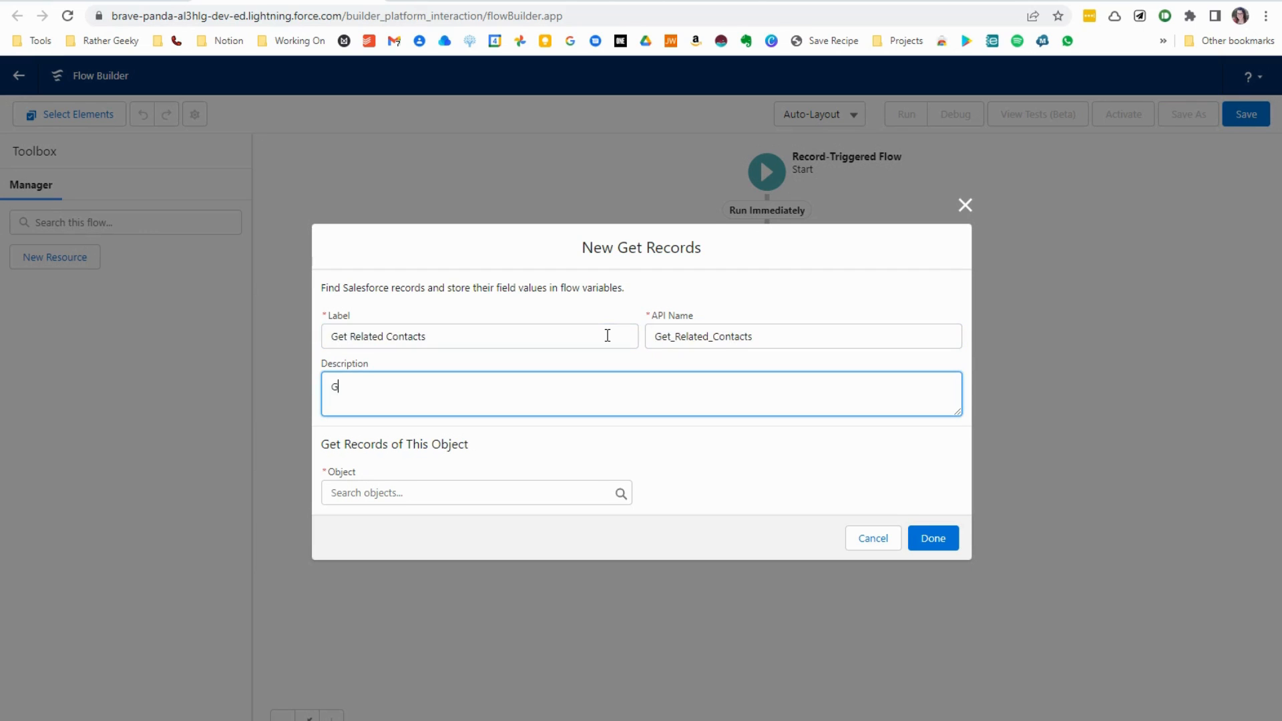
pyautogui.write('ather all contacts reltaed')
pyautogui.press('BackSpace')
pyautogui.press('BackSpace')
pyautogui.press('BackSpace')
pyautogui.press('BackSpace')
pyautogui.press('BackSpace')
pyautogui.press('BackSpace')
pyautogui.press('BackSpace')
pyautogui.write('reltae')
pyautogui.press('BackSpace')
pyautogui.press('BackSpace')
pyautogui.press('BackSpace')
pyautogui.press('BackSpace')
pyautogui.write('lated to the account being updated')
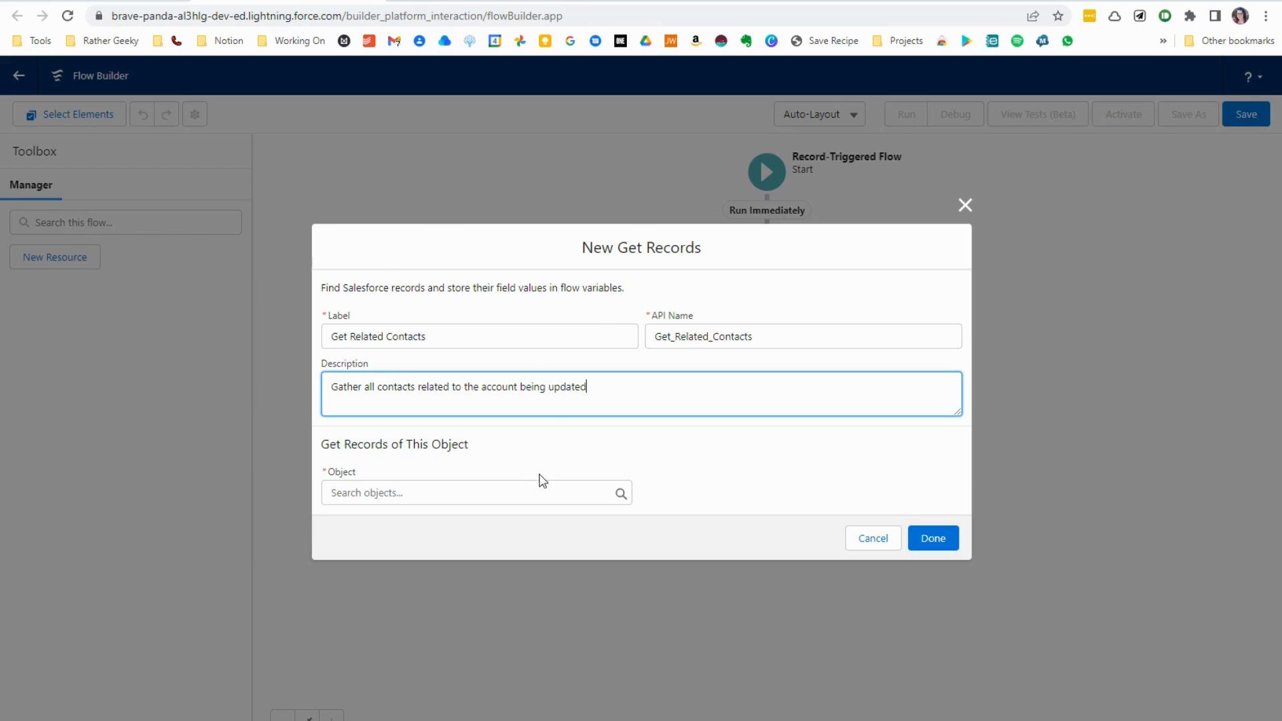
# - Choose Contact as the object whose records are retrieved
pyautogui.click(532, 485)
pyautogui.write('contact')
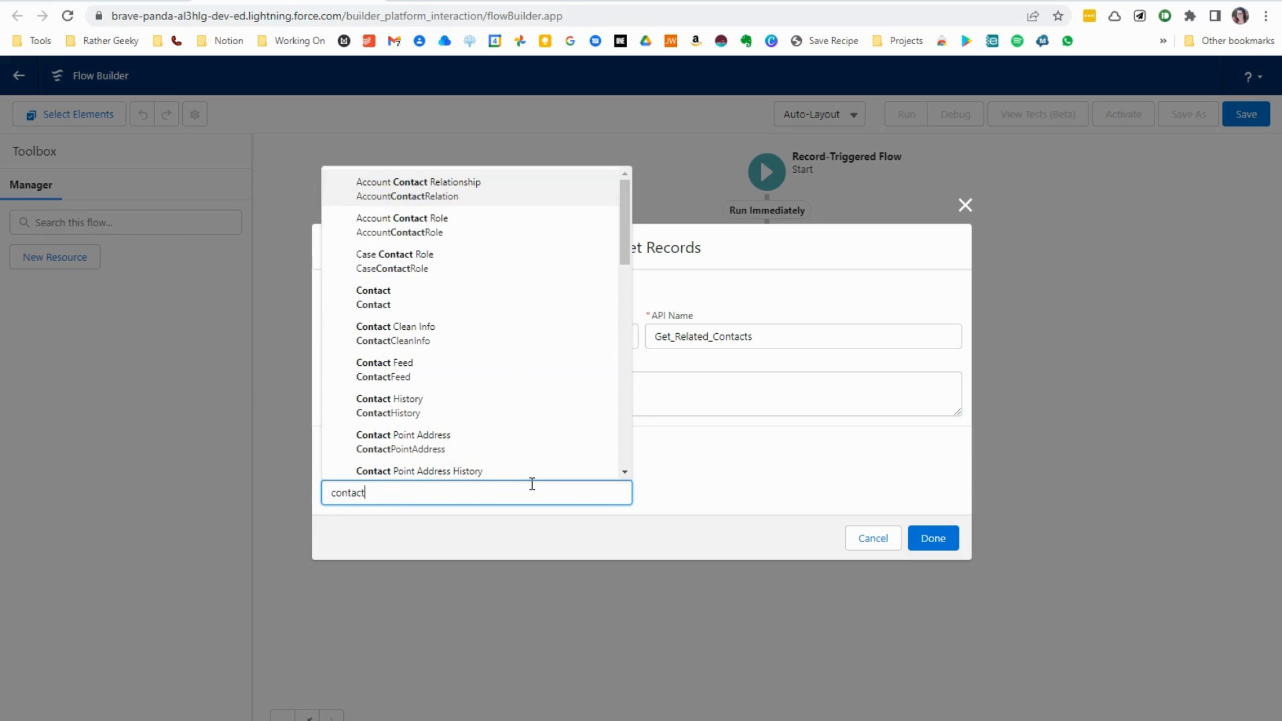
pyautogui.click(499, 301)
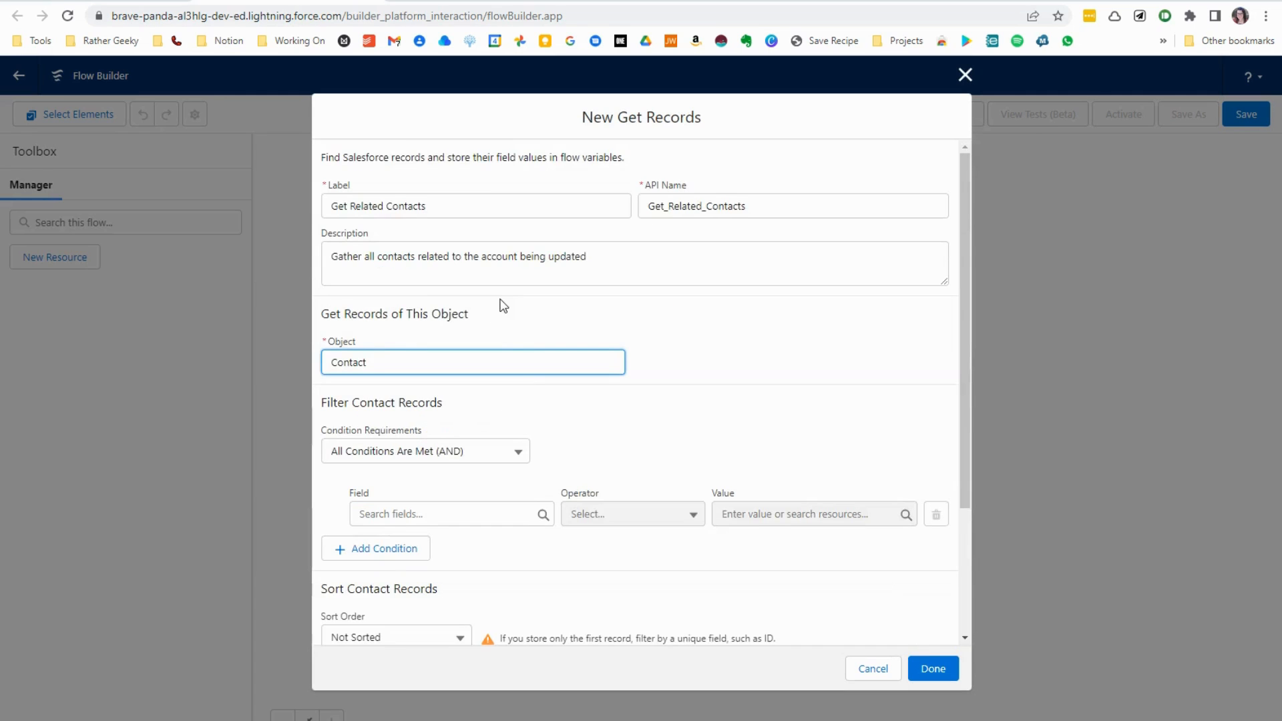
# - Filter the contacts by the condition AccountId Equals {!$Record.Id}
pyautogui.scroll(-2, 543, 433)
pyautogui.click(463, 354)
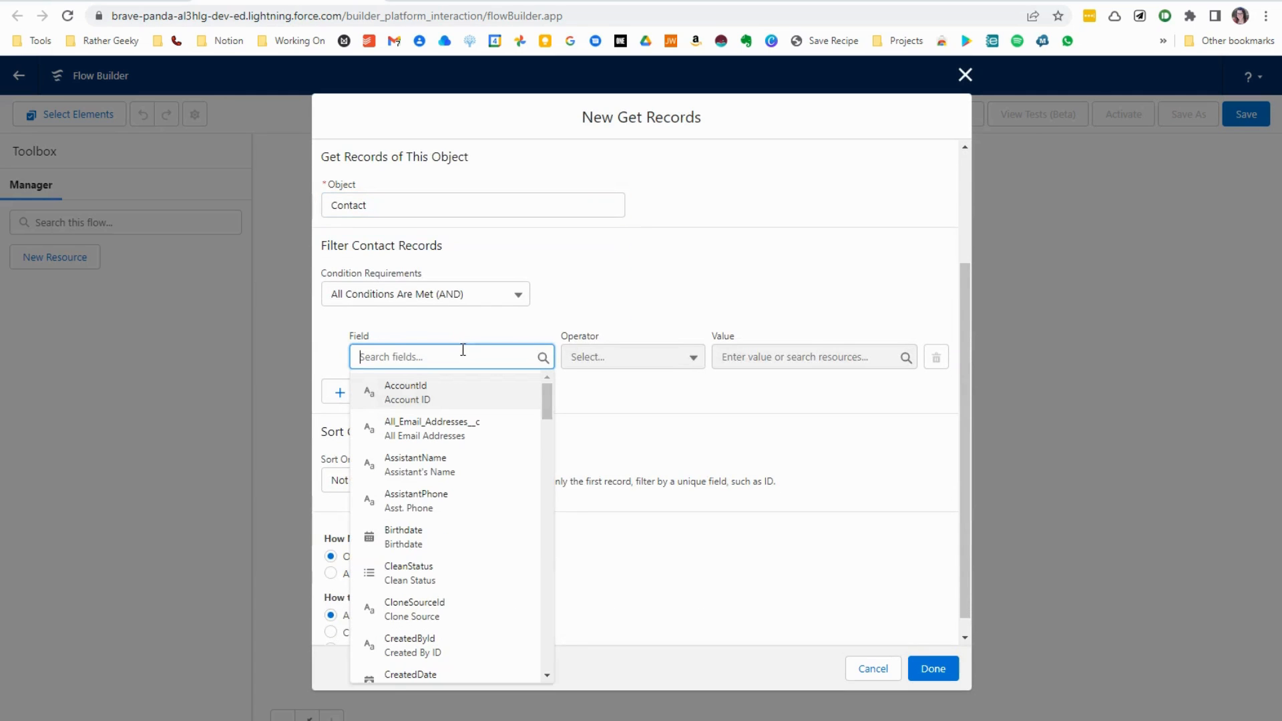
pyautogui.click(460, 394)
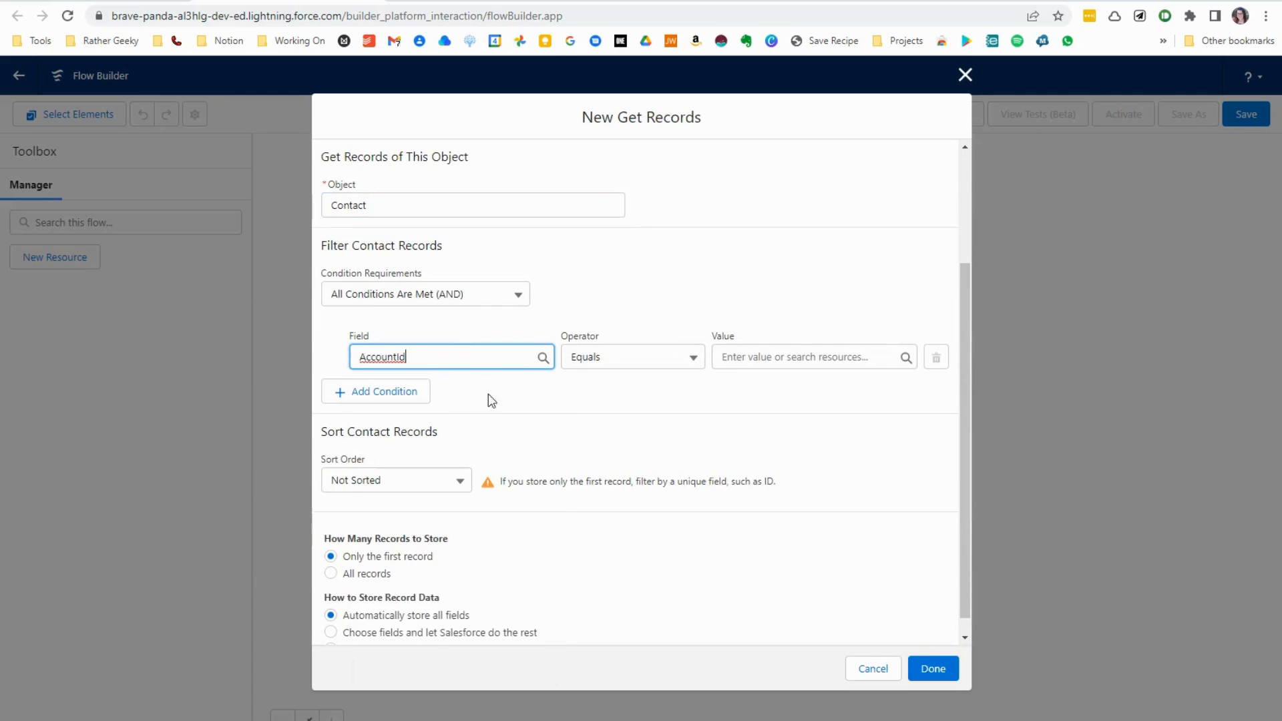
pyautogui.click(781, 360)
pyautogui.scroll(-2, 825, 484)
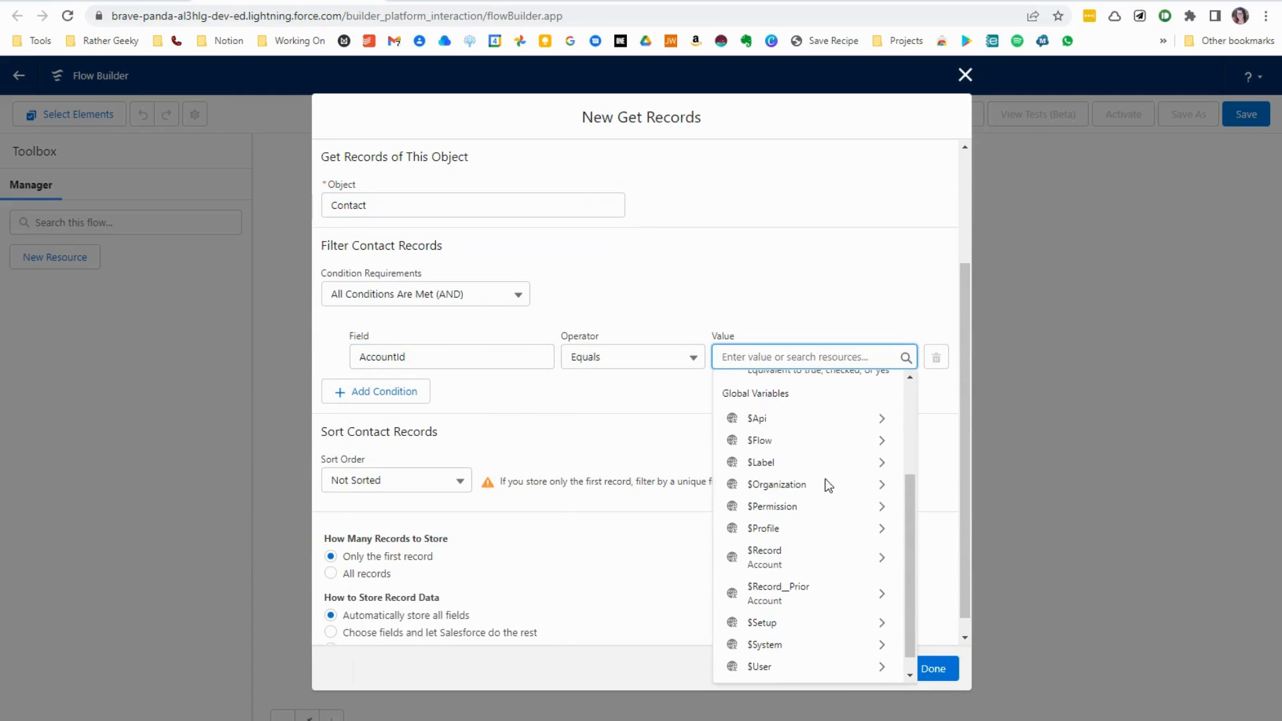
pyautogui.click(813, 560)
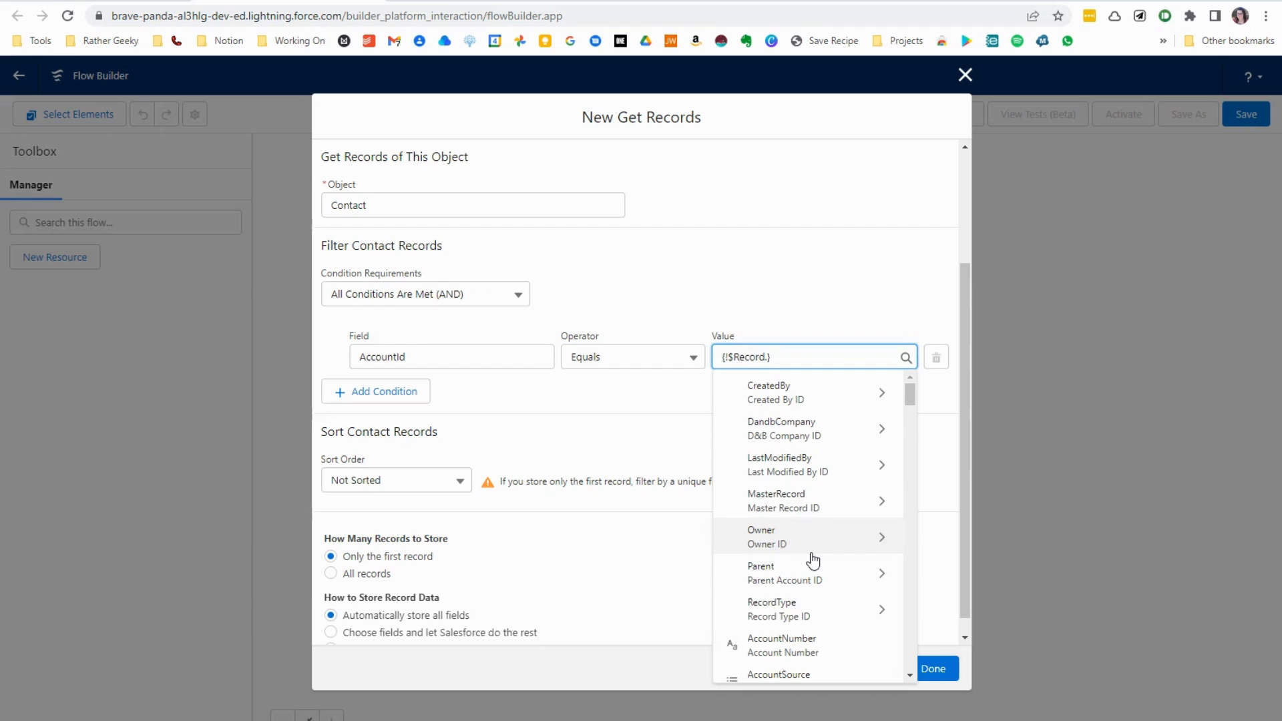
pyautogui.write('id')
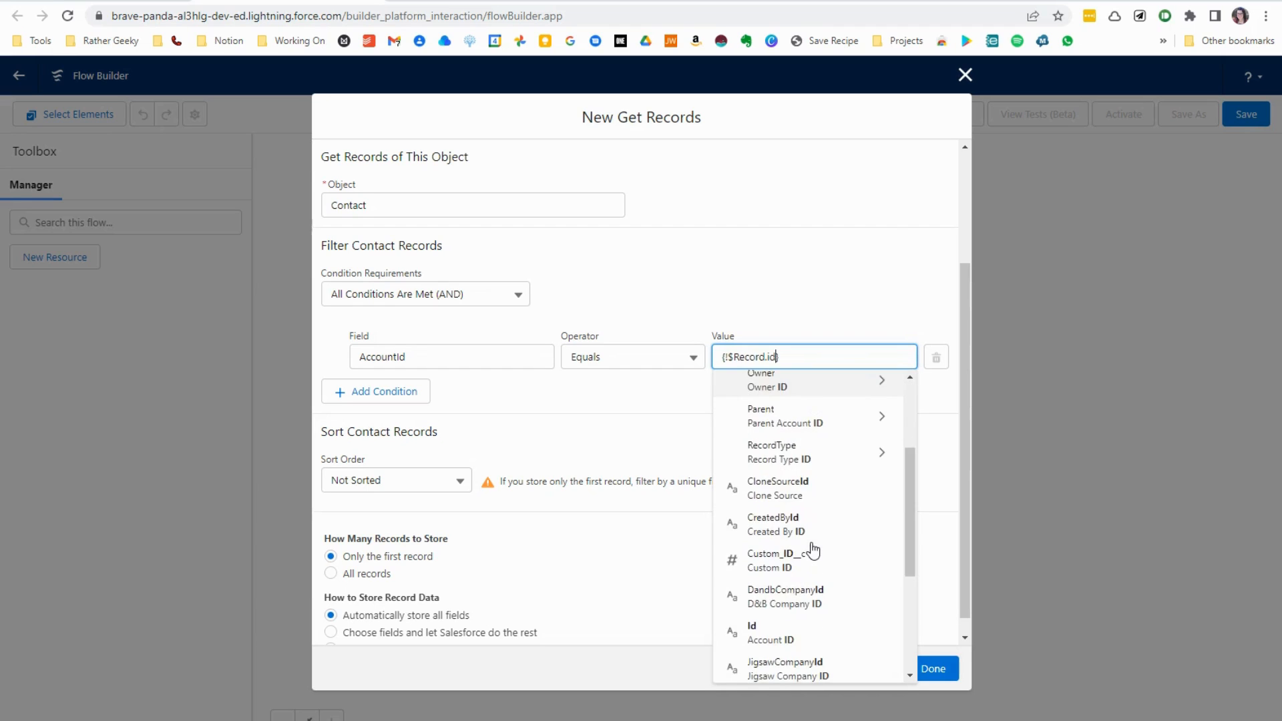
pyautogui.click(774, 482)
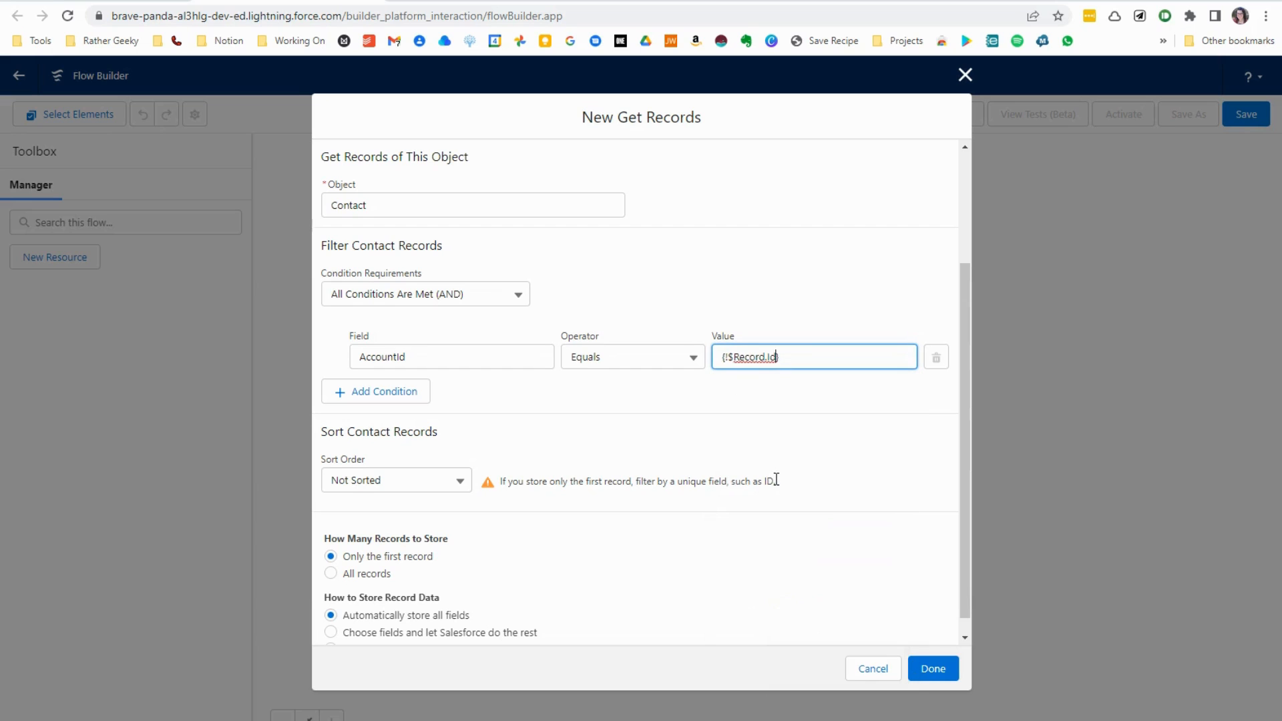
# - Store all records instead of only the first one and finish the Get Related Contacts element
pyautogui.scroll(-1, 548, 574)
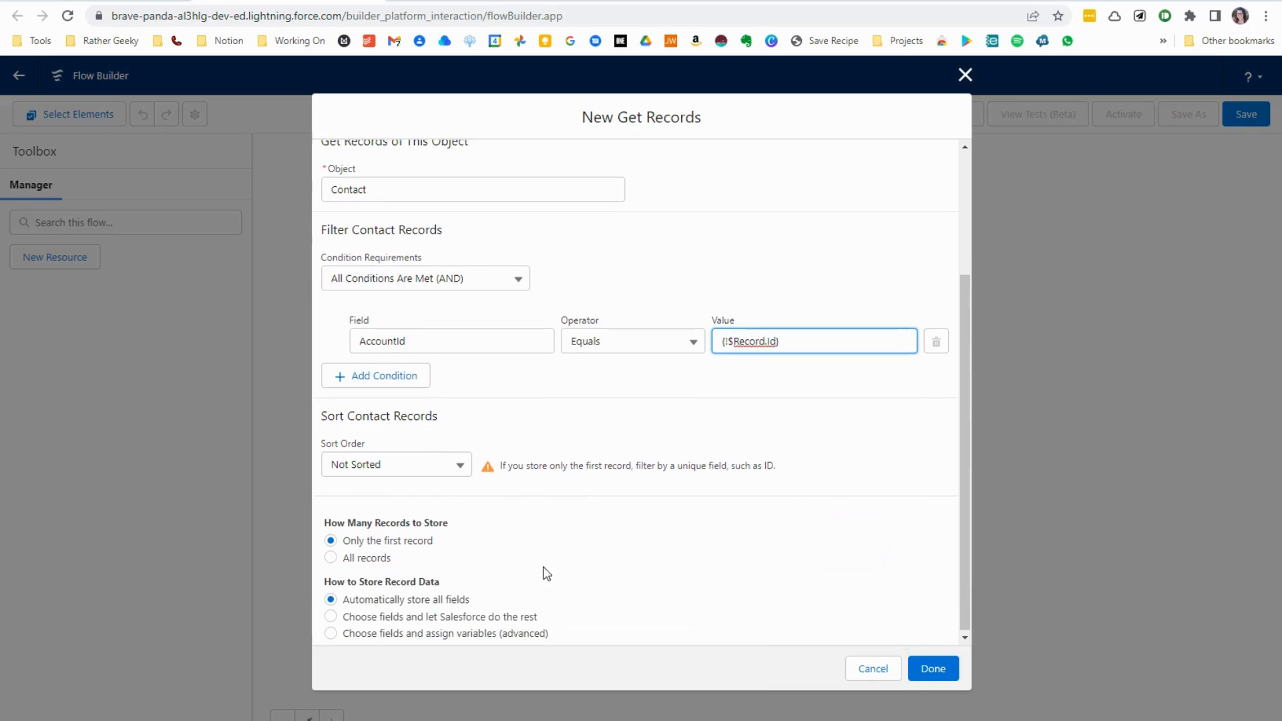
pyautogui.click(330, 555)
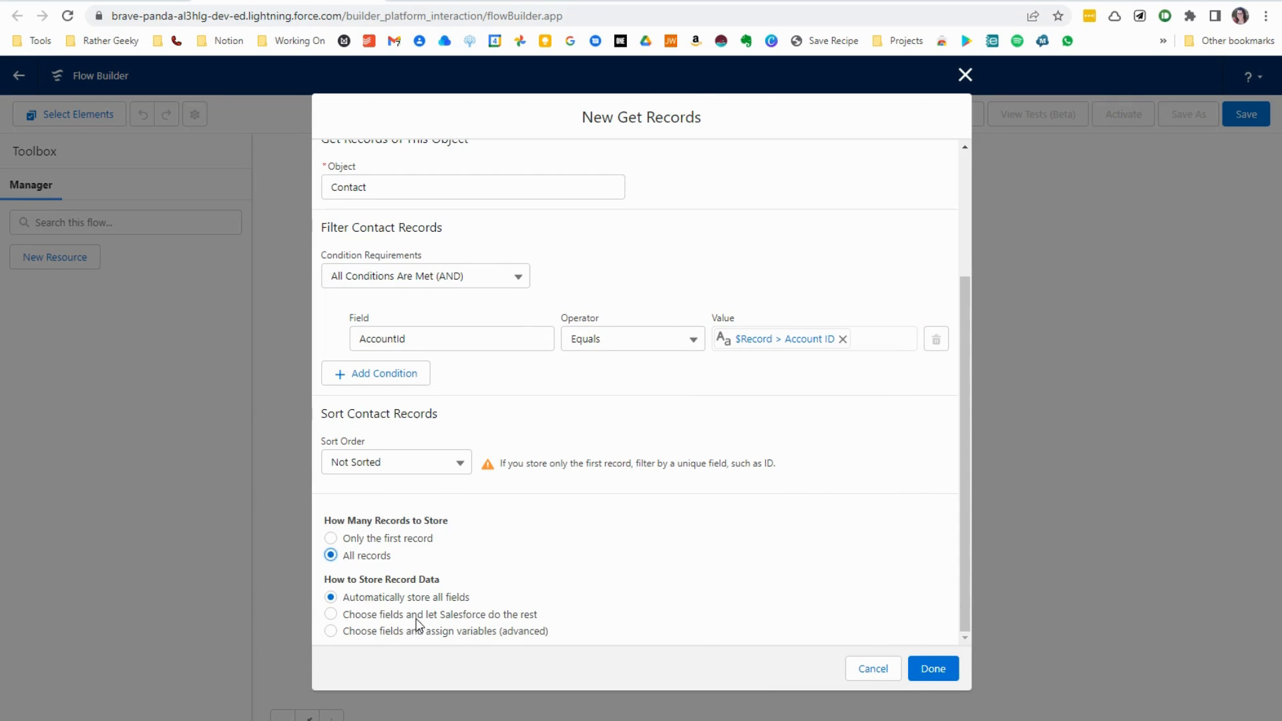
pyautogui.click(922, 663)
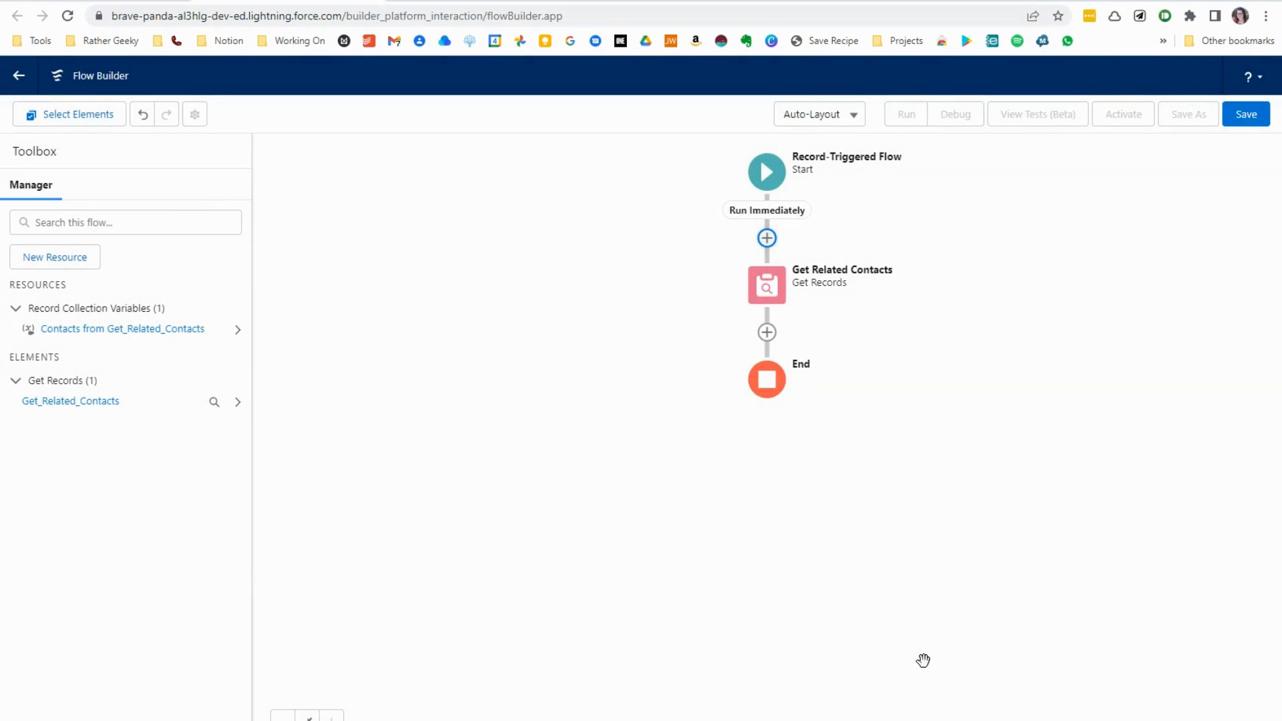
# - Add a Loop element after the Get Related Contacts element
pyautogui.click(767, 333)
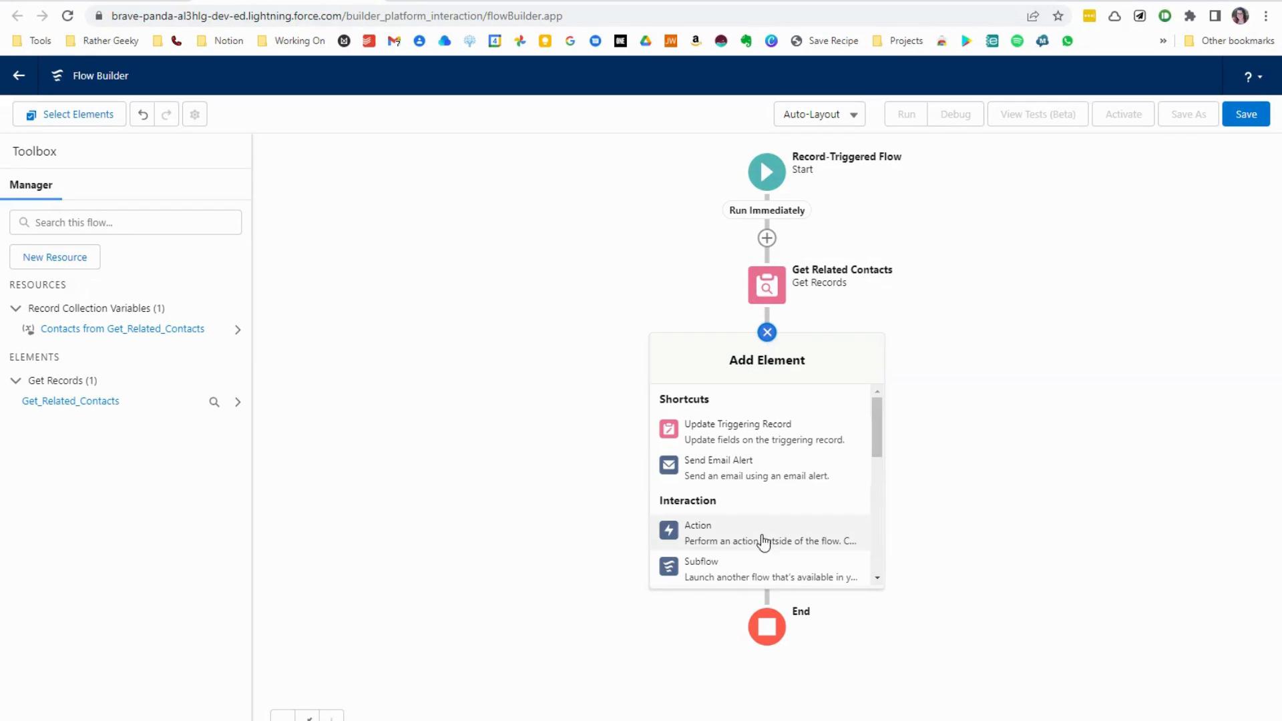
pyautogui.scroll(-3, 763, 542)
pyautogui.click(732, 546)
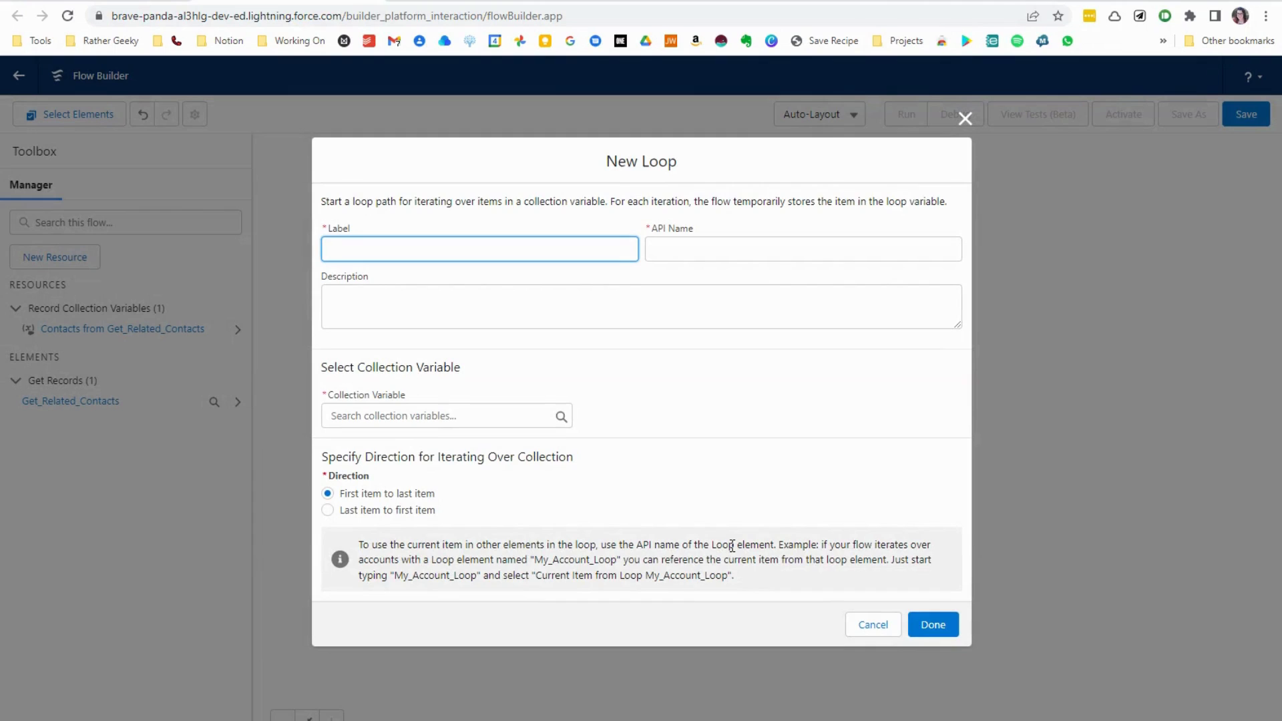
pyautogui.write('Contacts to U')
pyautogui.hotkey('ctrl', 'a')
pyautogui.write('update')
# - Label the loop Update Contacts and let its API name fill in as Update_Contacts
pyautogui.hotkey('ctrl', 'a')
pyautogui.write('Update Contacts')
pyautogui.press('Tab')
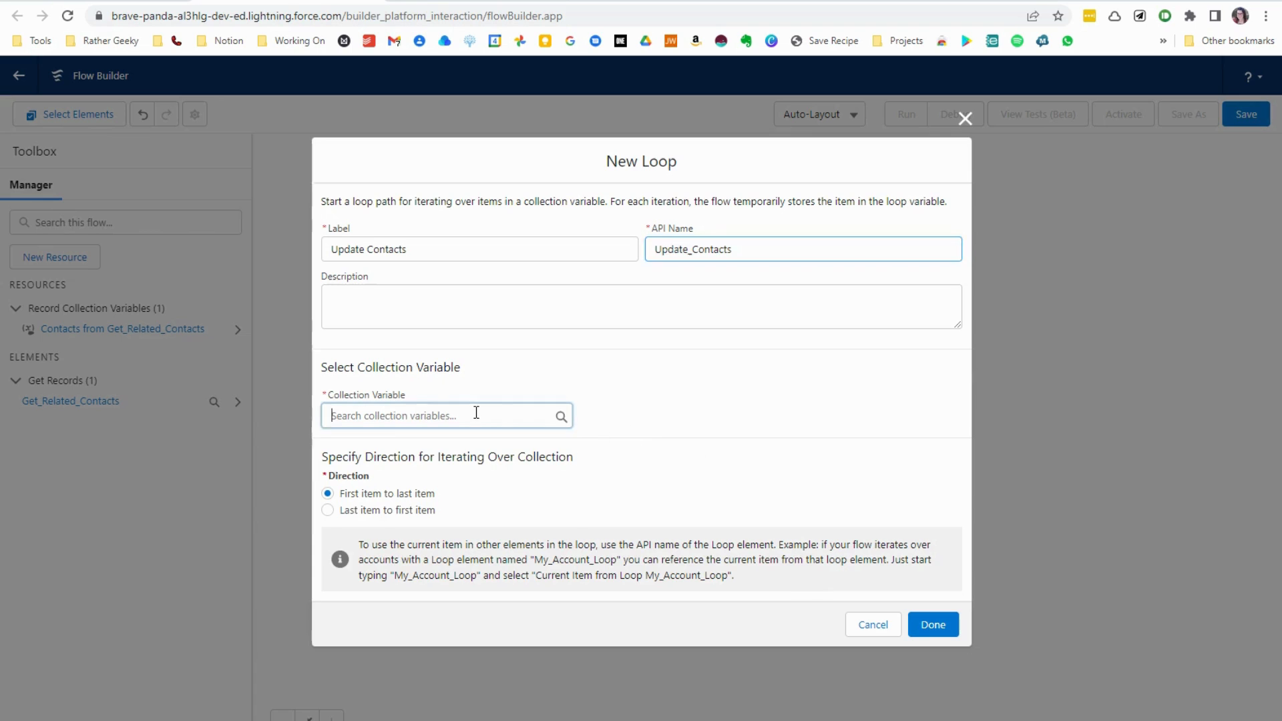
# - Set the loop's collection variable to Contacts from Get_Related_Contacts and finish the element
pyautogui.click(474, 415)
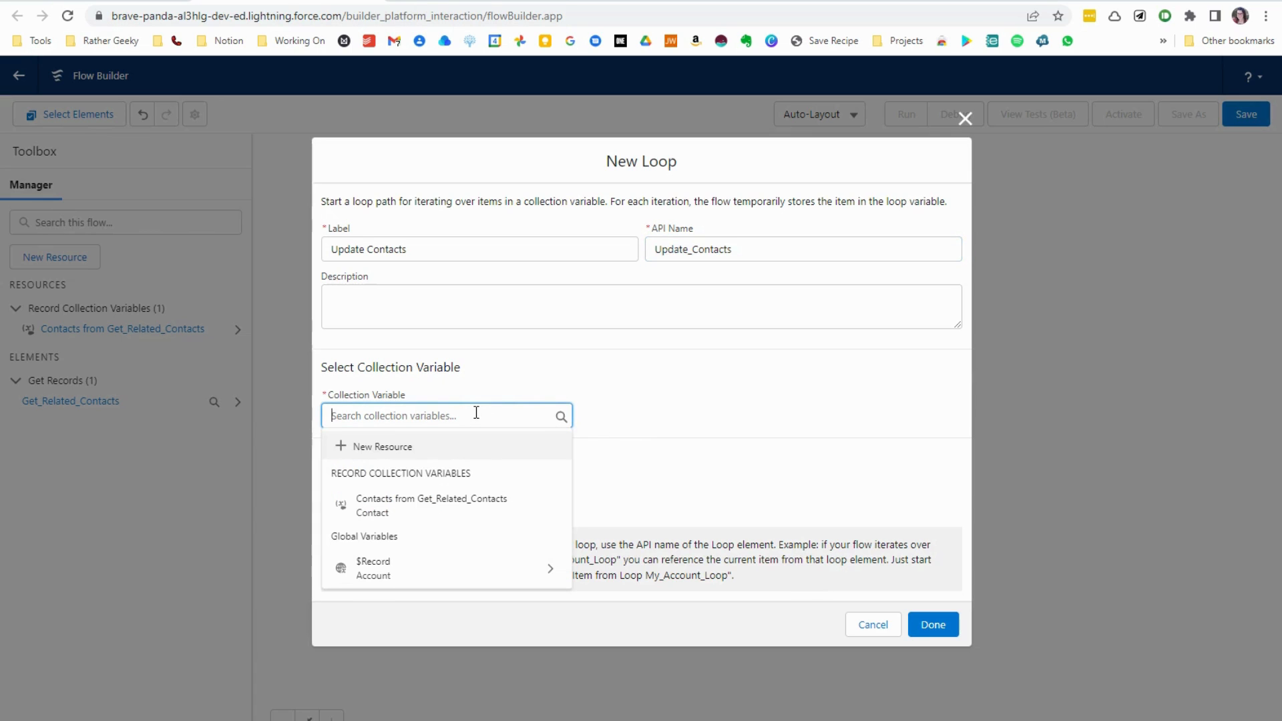
pyautogui.click(459, 512)
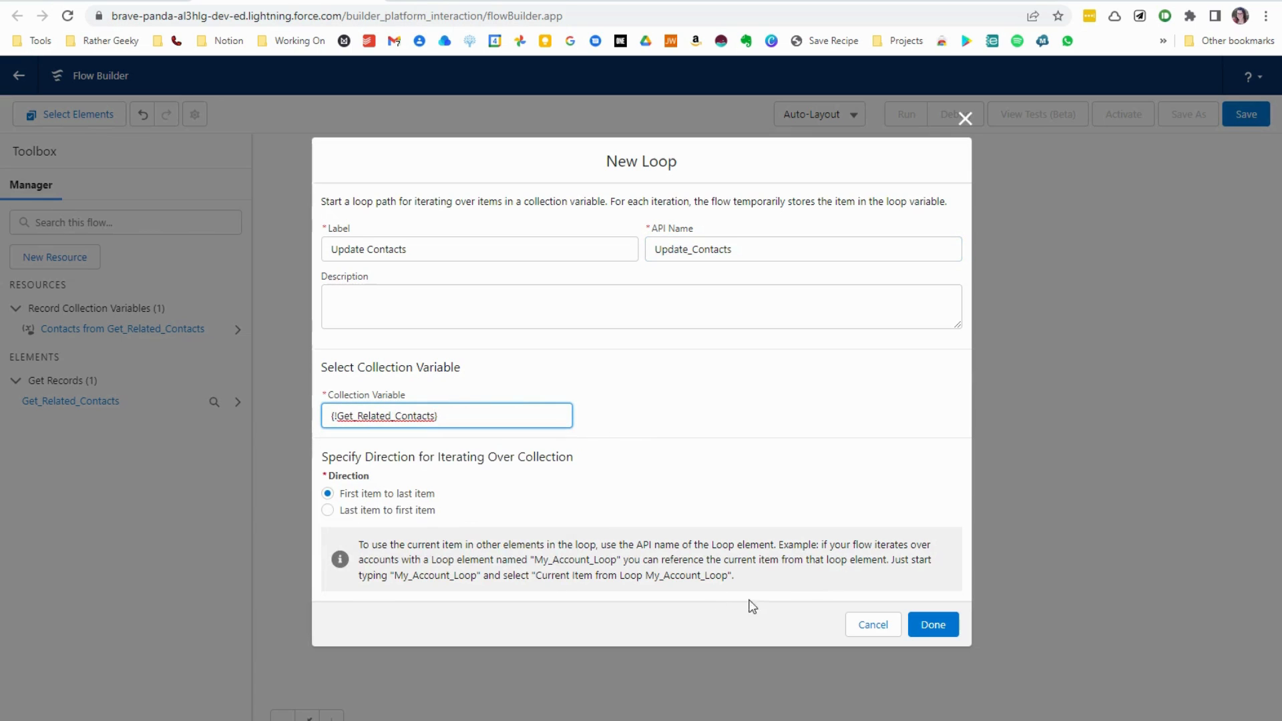
pyautogui.click(932, 625)
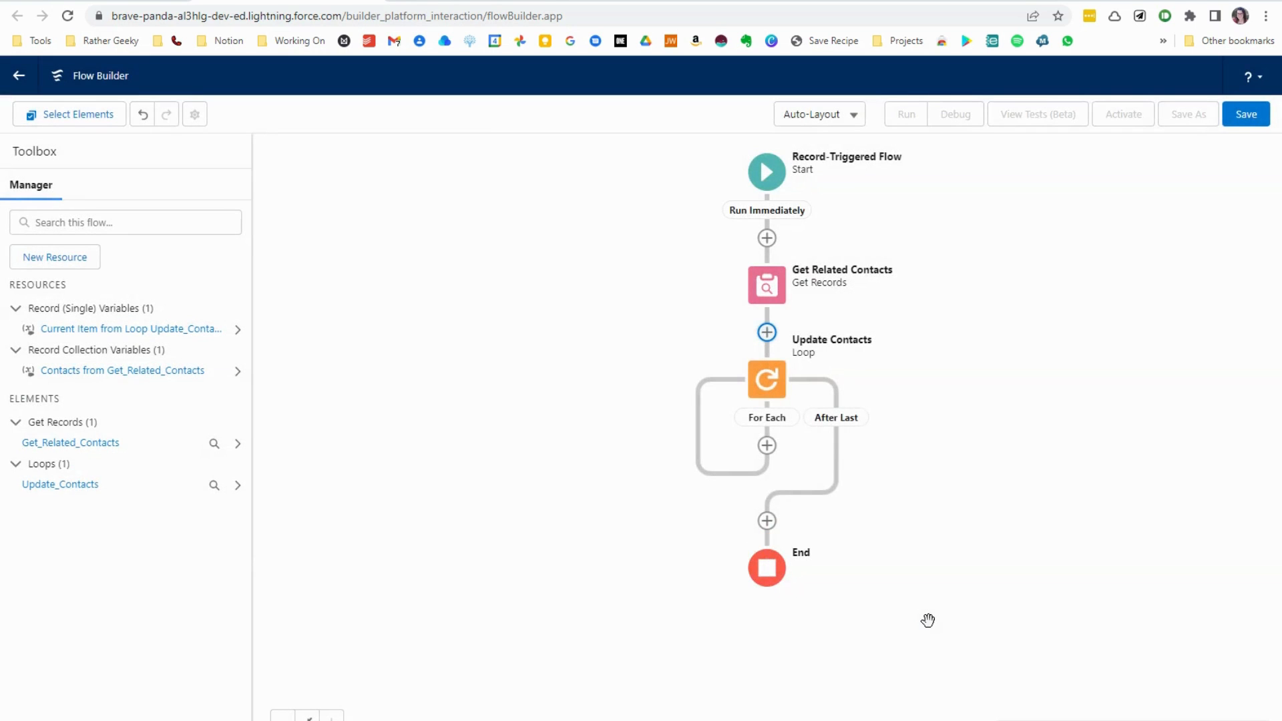
# - Add an Assignment element on the loop's For Each path and label it Pass Values
pyautogui.click(766, 445)
pyautogui.scroll(-3, 766, 538)
pyautogui.click(745, 616)
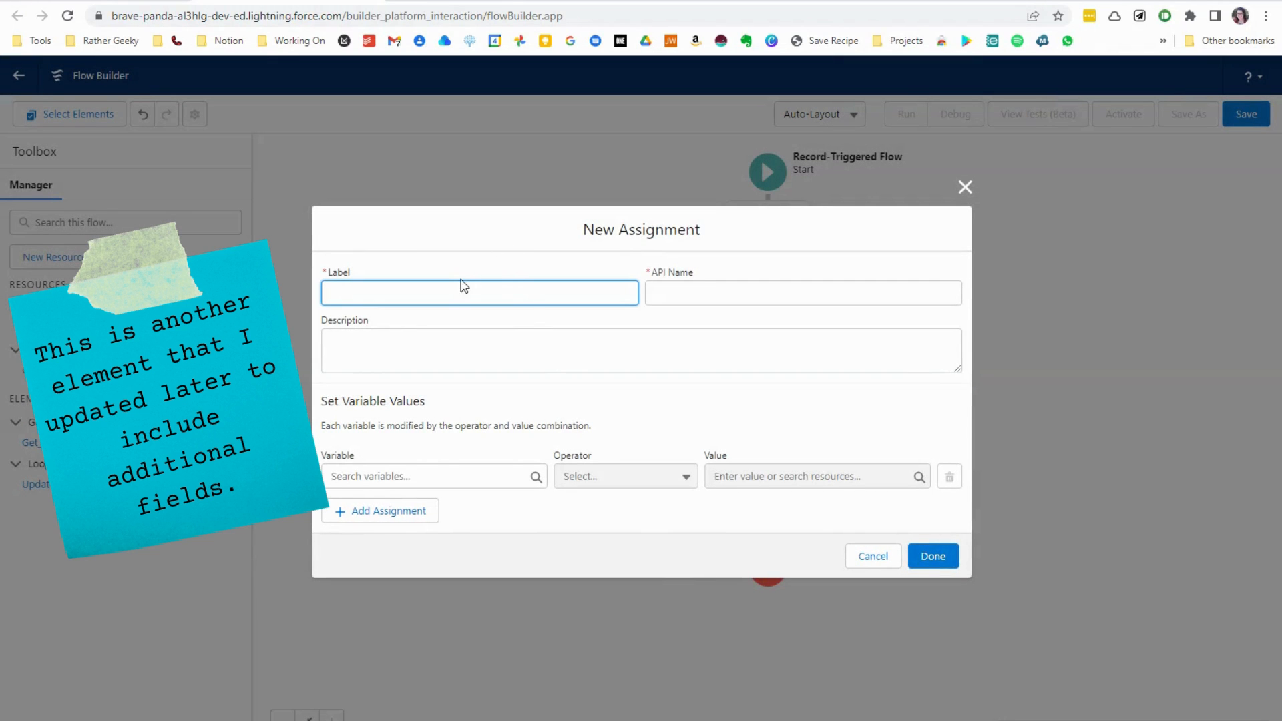
pyautogui.write('Pass Values')
pyautogui.press('Tab')
pyautogui.press('Tab')
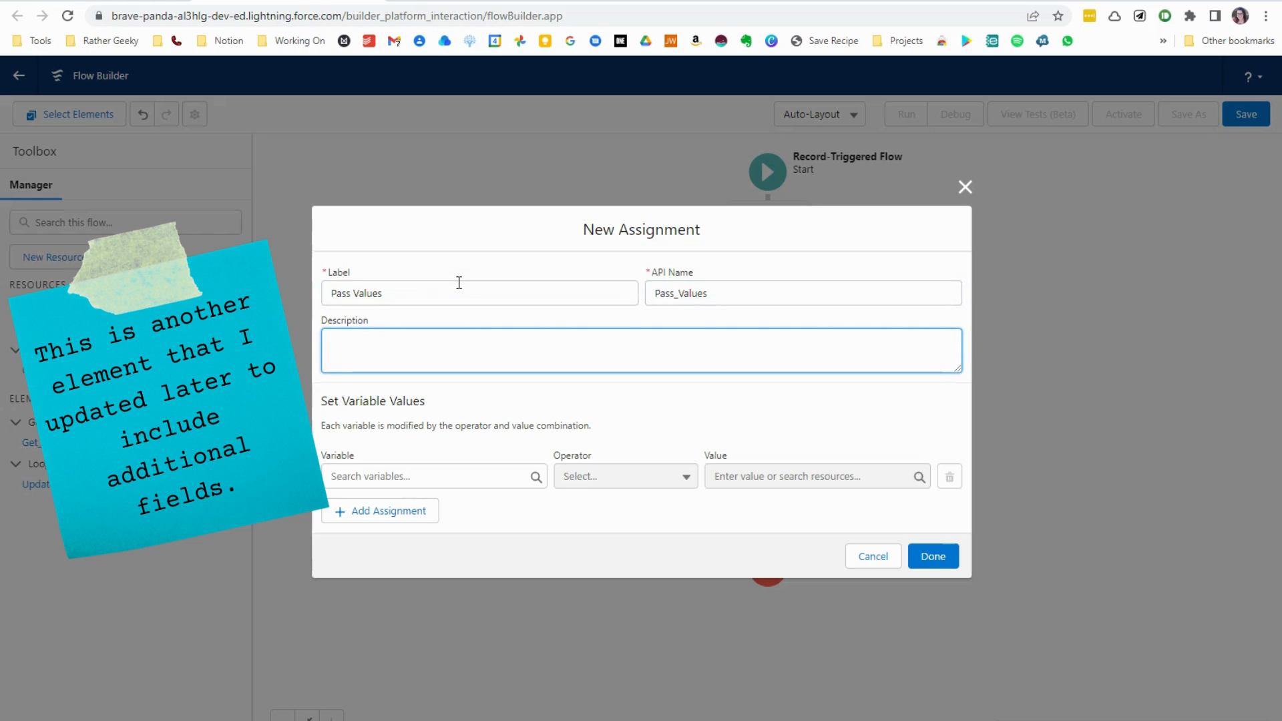
# - Describe the assignment as "Select fields to update from the Account and pass to the Contact"
pyautogui.write('Select fields to update from the Account')
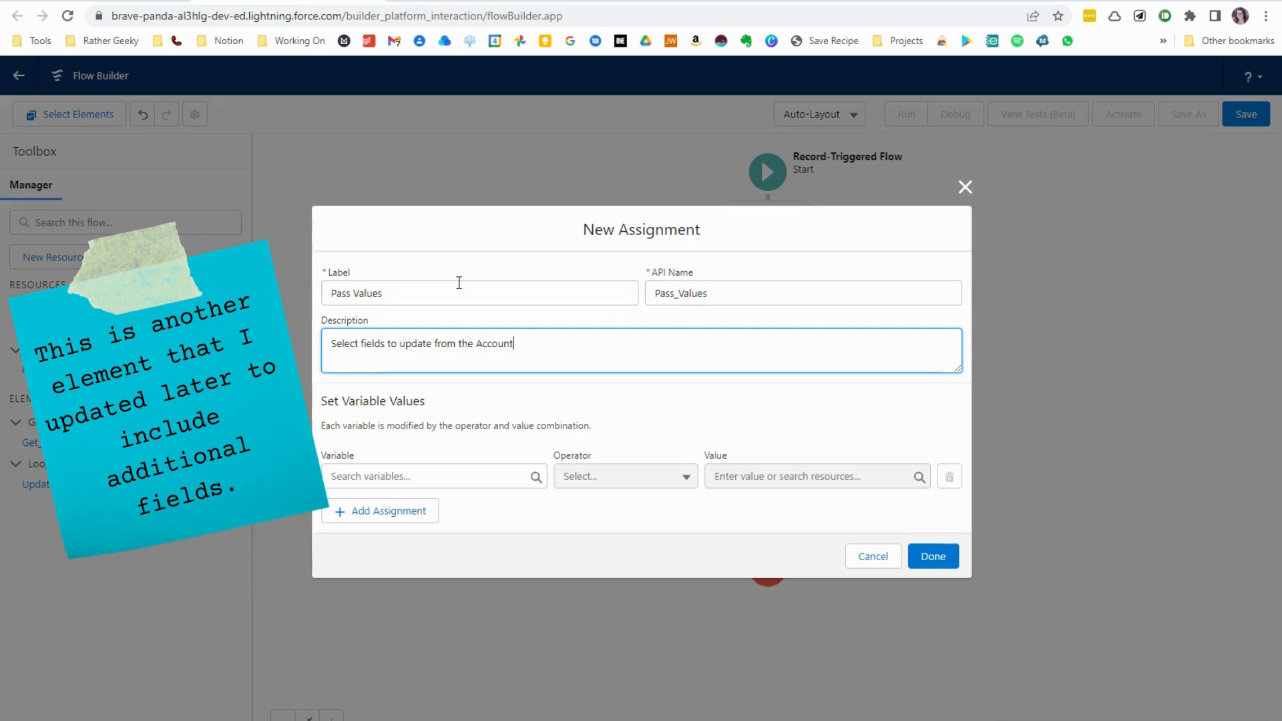
pyautogui.write(' and pass to the Contact')
# - Set the Pass Values assignment's variable to MailingAddress of the current item from the Update_Contacts loop
pyautogui.click(440, 474)
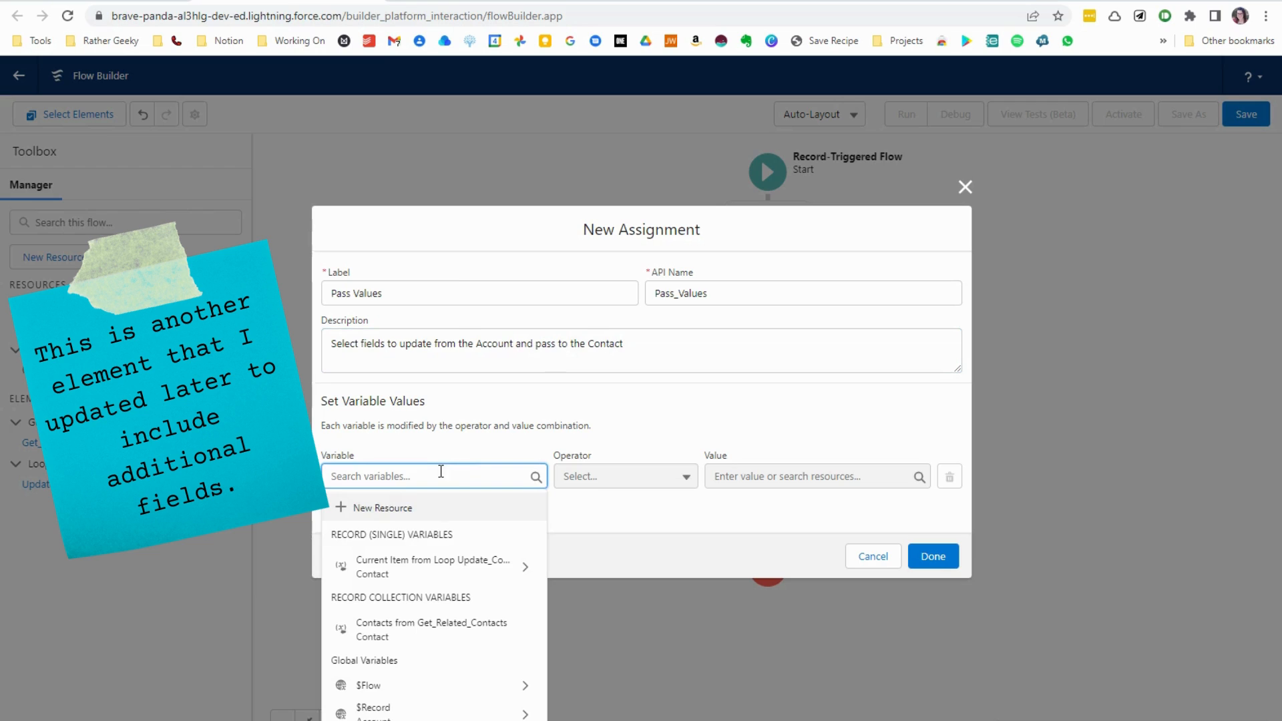
pyautogui.click(435, 567)
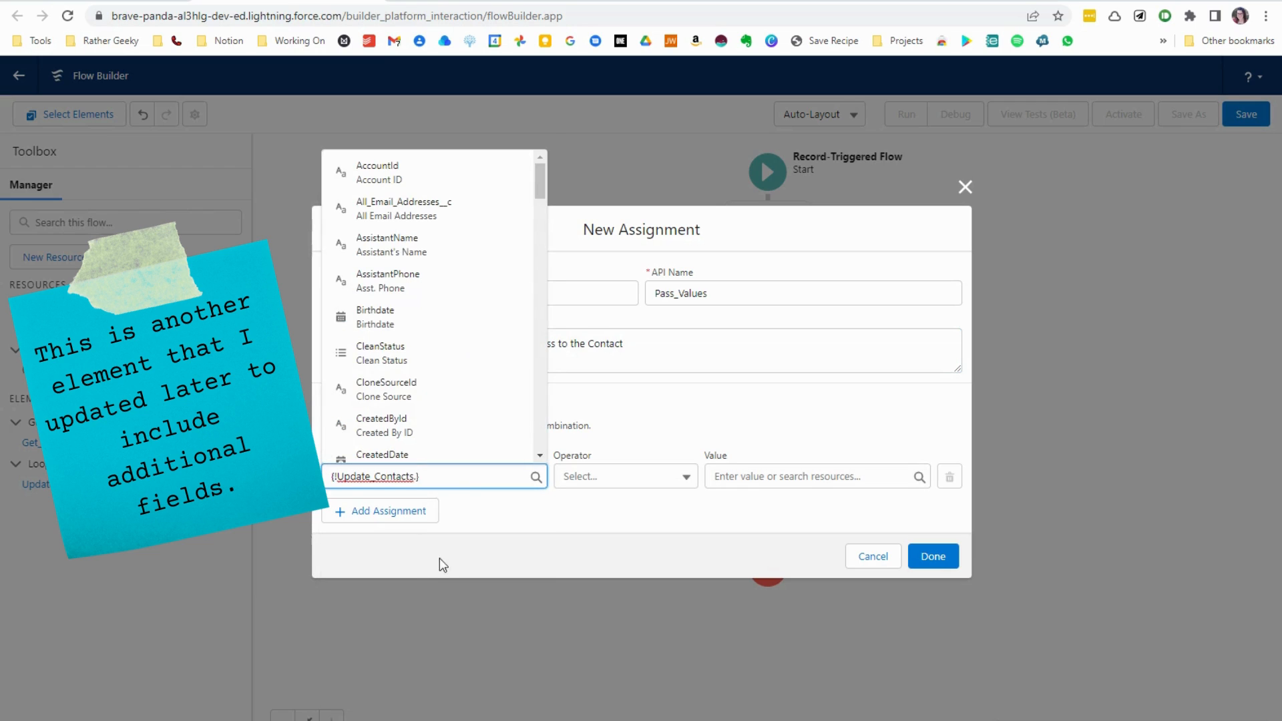
pyautogui.scroll(-3, 467, 314)
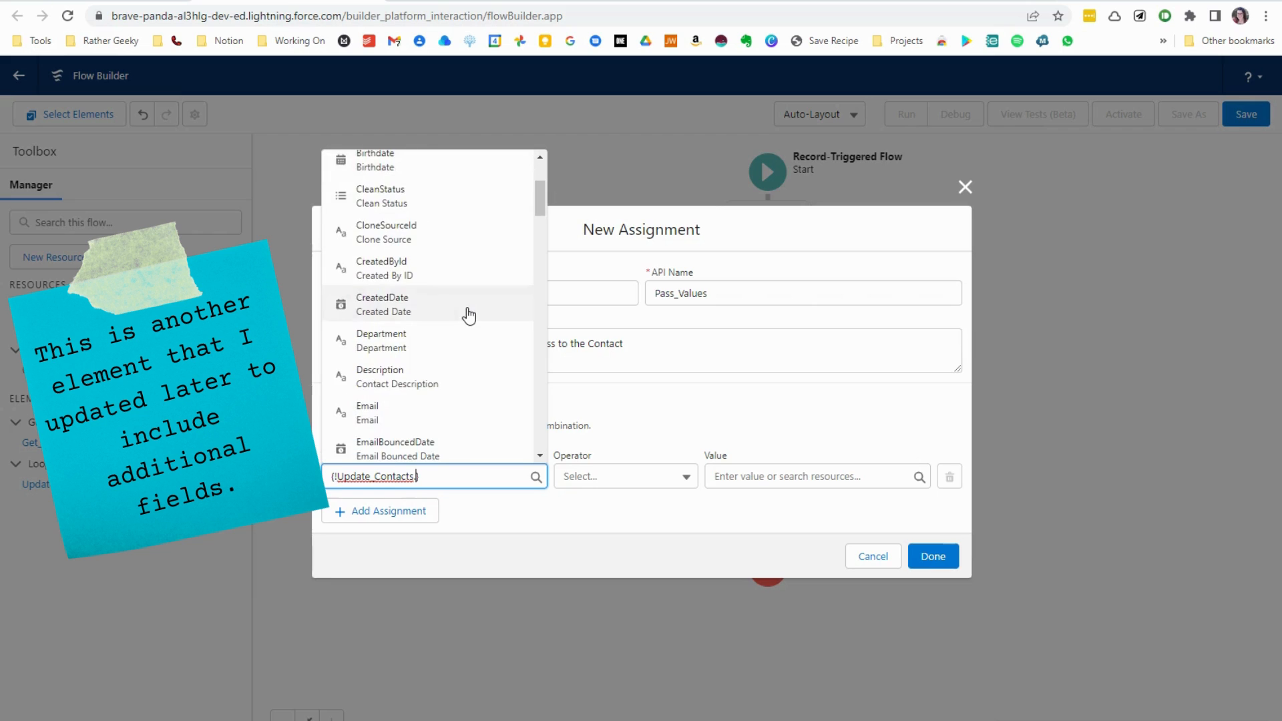
pyautogui.write('add')
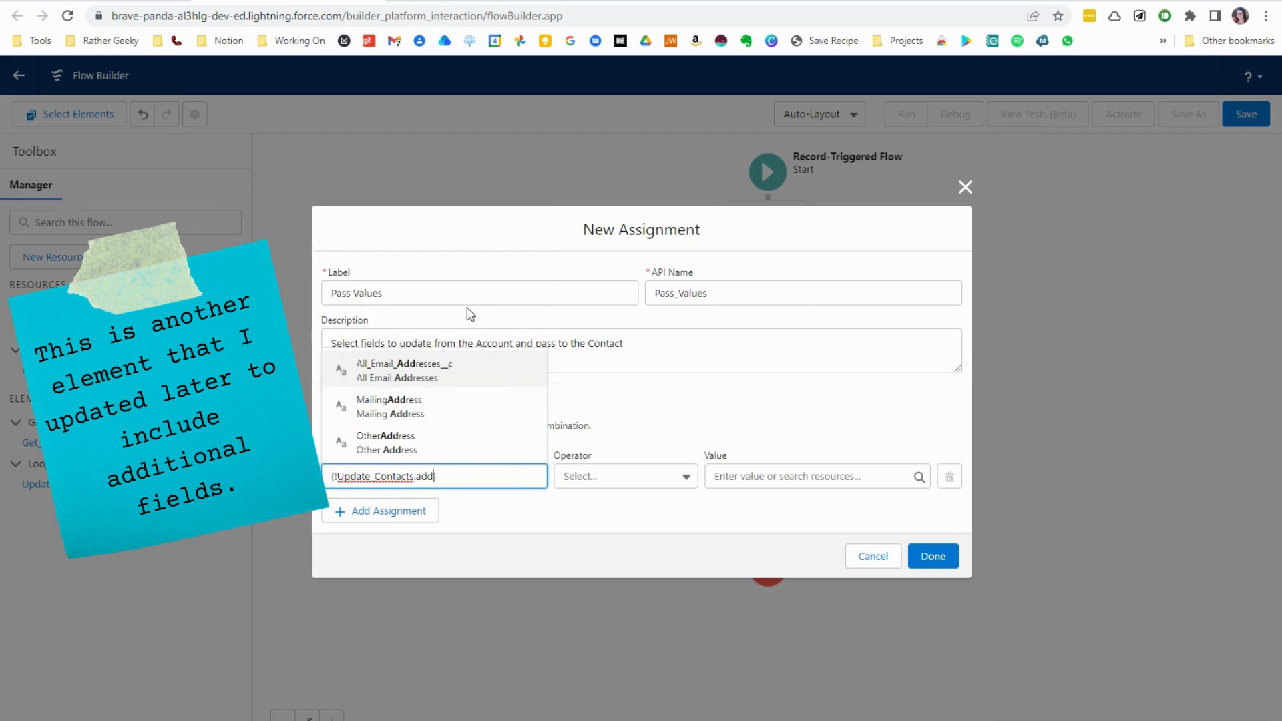
pyautogui.click(421, 412)
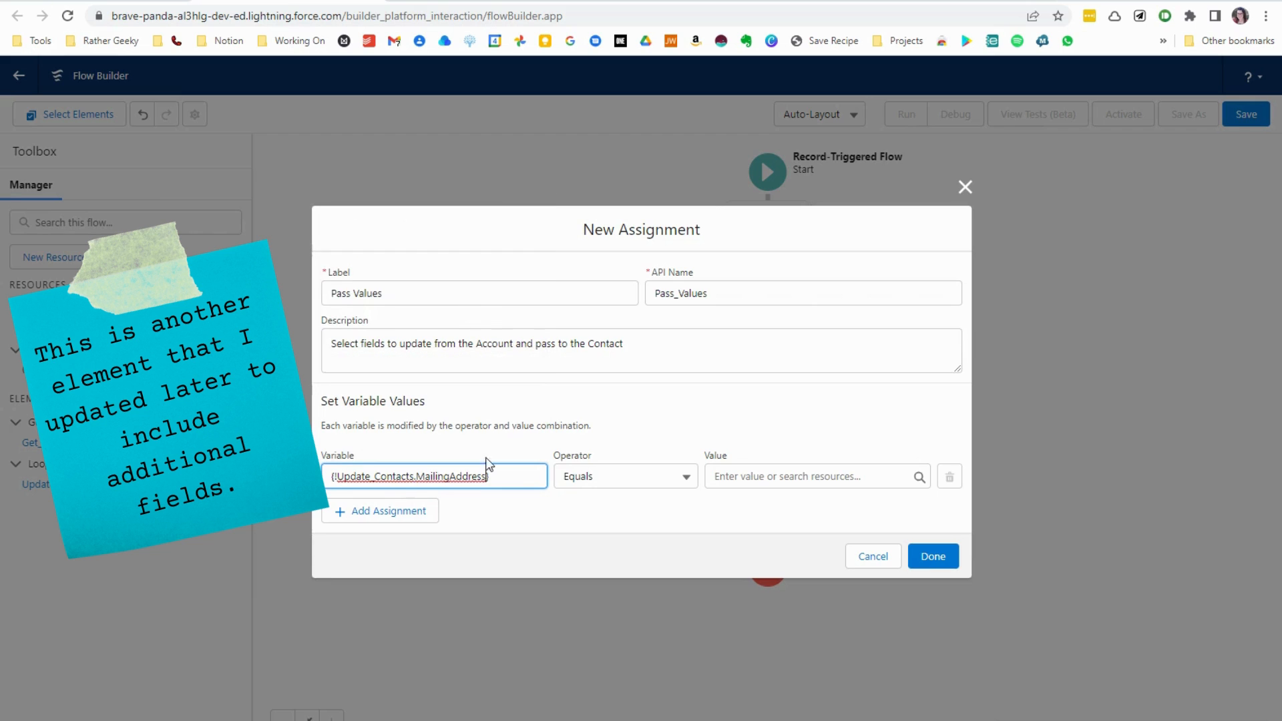
# - Set the assignment's value to the triggering account's Billing Address ($Record > BillingAddress) and finish the element
pyautogui.click(766, 473)
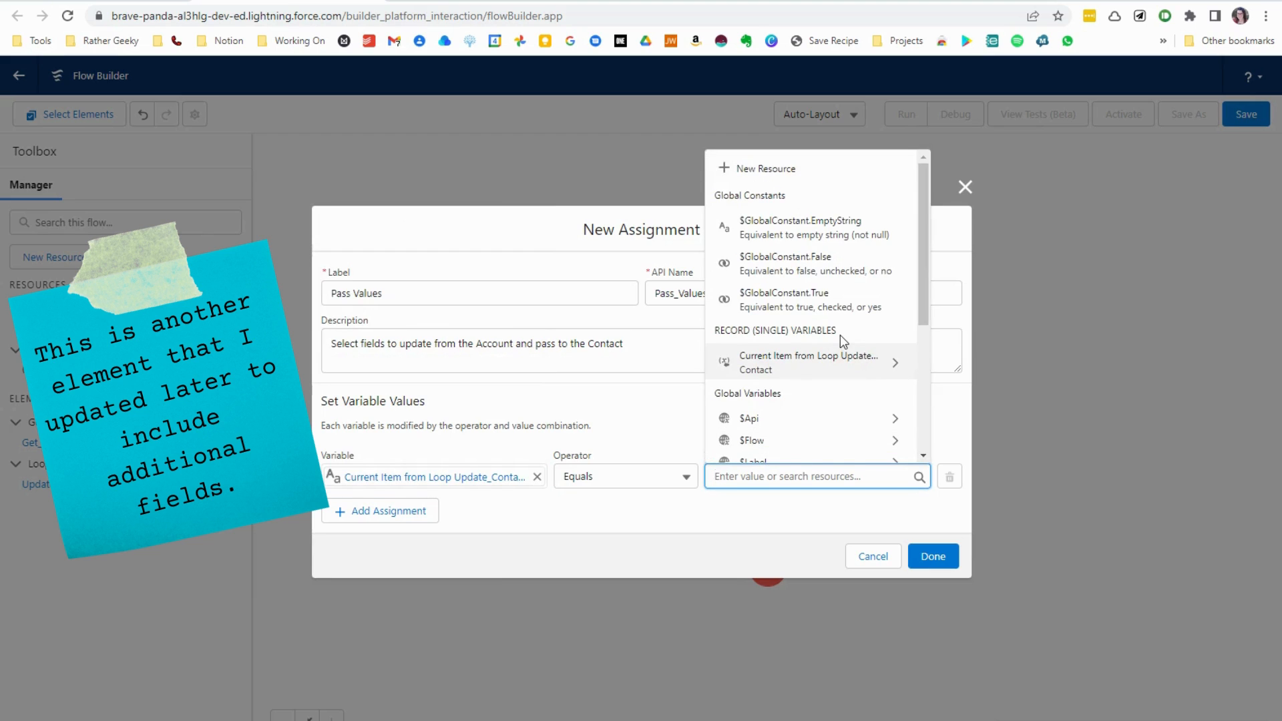
pyautogui.scroll(-3, 871, 280)
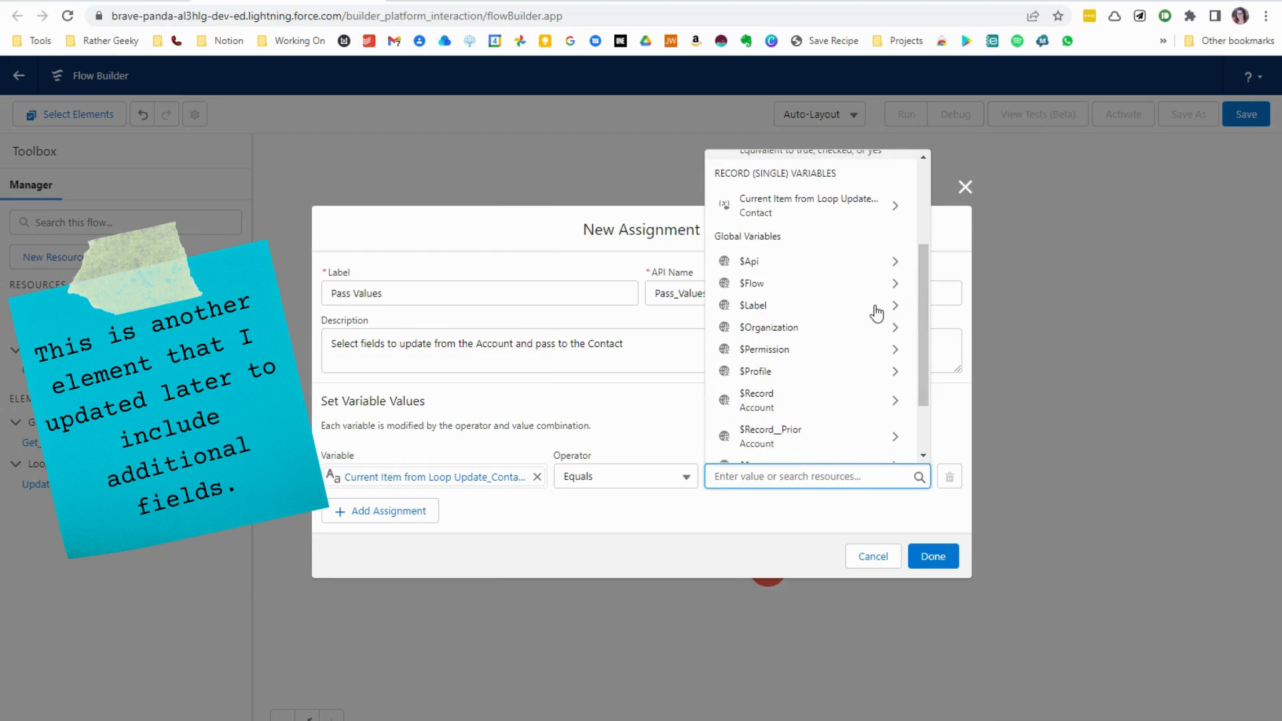
pyautogui.click(827, 404)
pyautogui.write('Address')
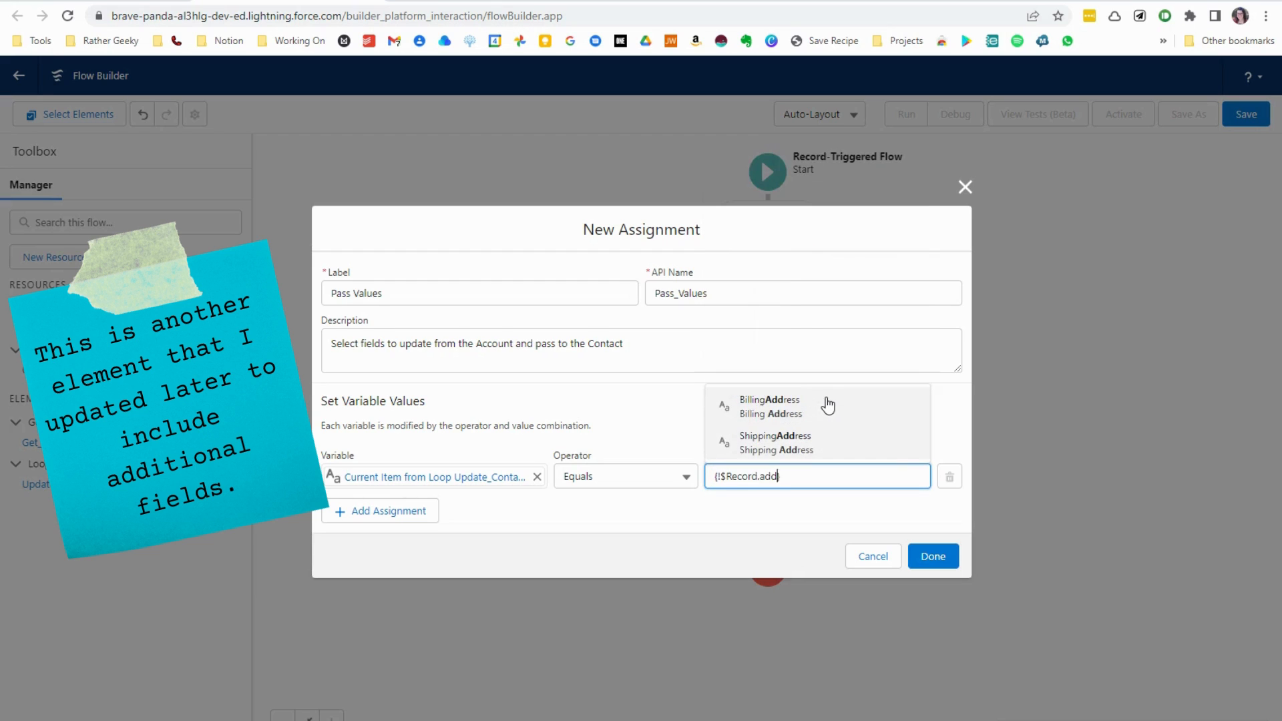
pyautogui.click(828, 404)
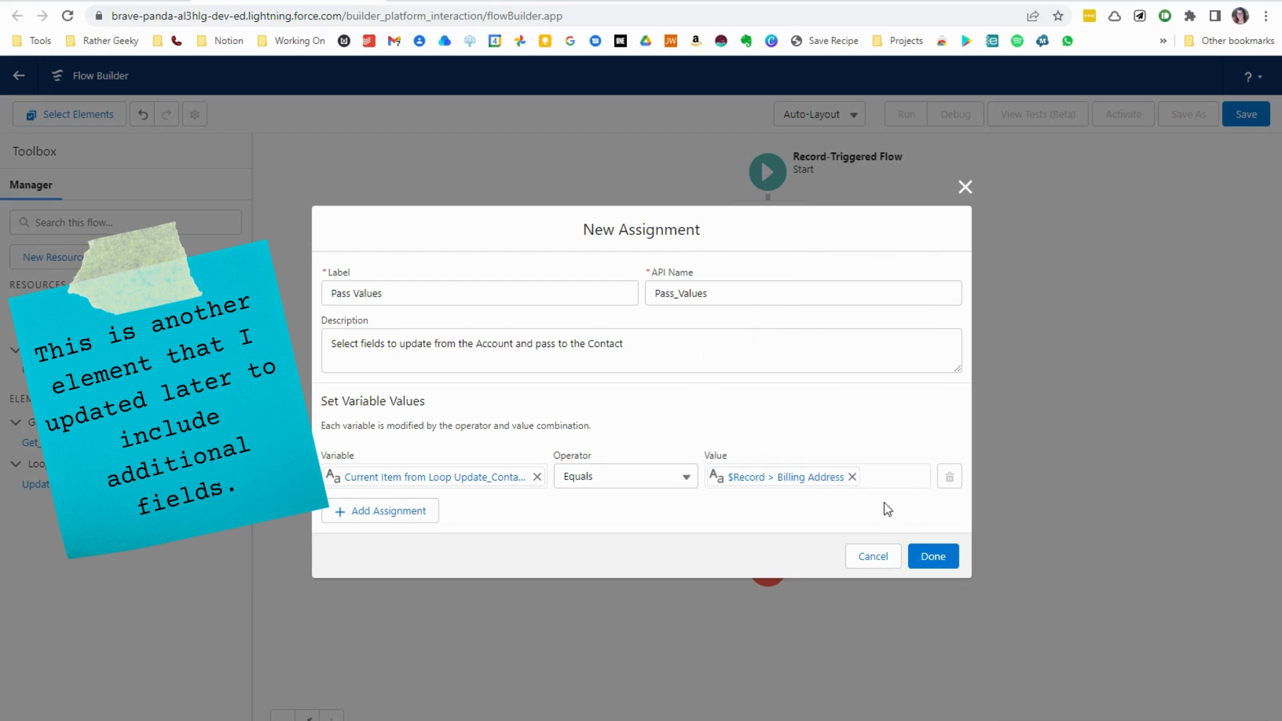
pyautogui.click(929, 556)
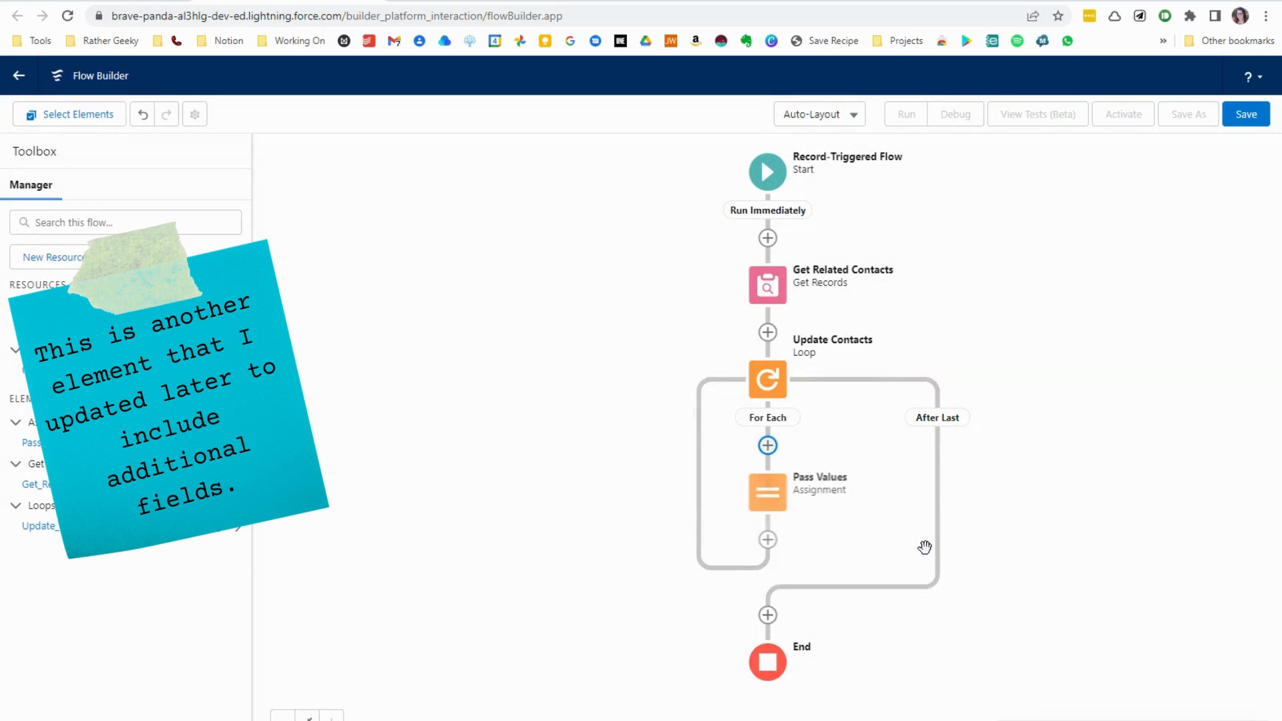
# - Create a new Variable resource named updateContacts with the description "Store all the Contacts to update"
pyautogui.click(79, 256)
pyautogui.click(395, 344)
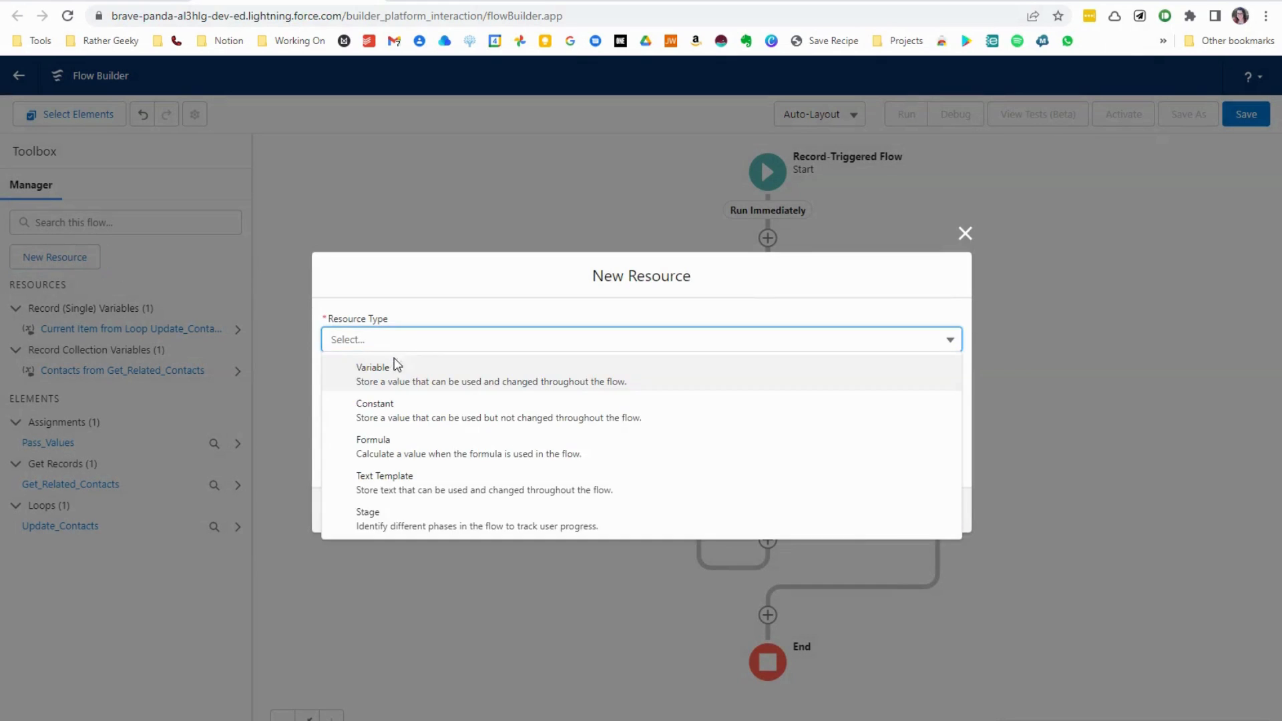
pyautogui.click(392, 374)
pyautogui.click(468, 372)
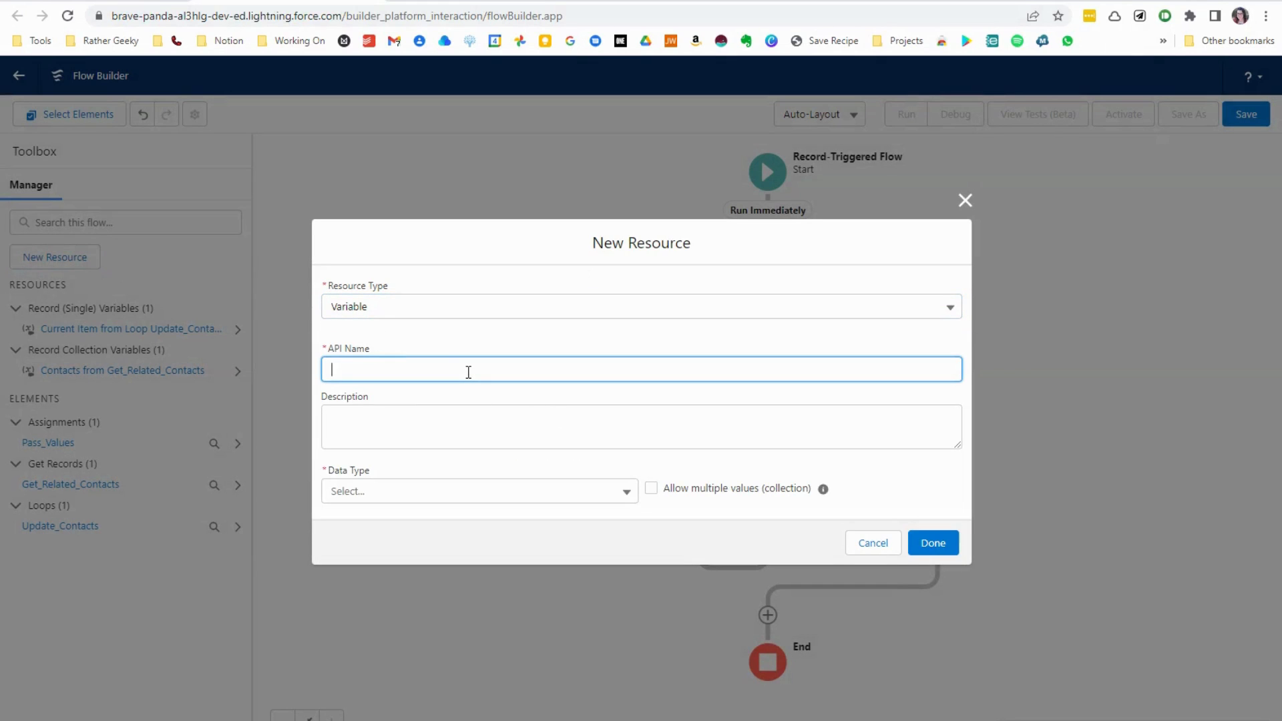
pyautogui.write('updateContacts')
pyautogui.press('Tab')
pyautogui.write('Store all the Con')
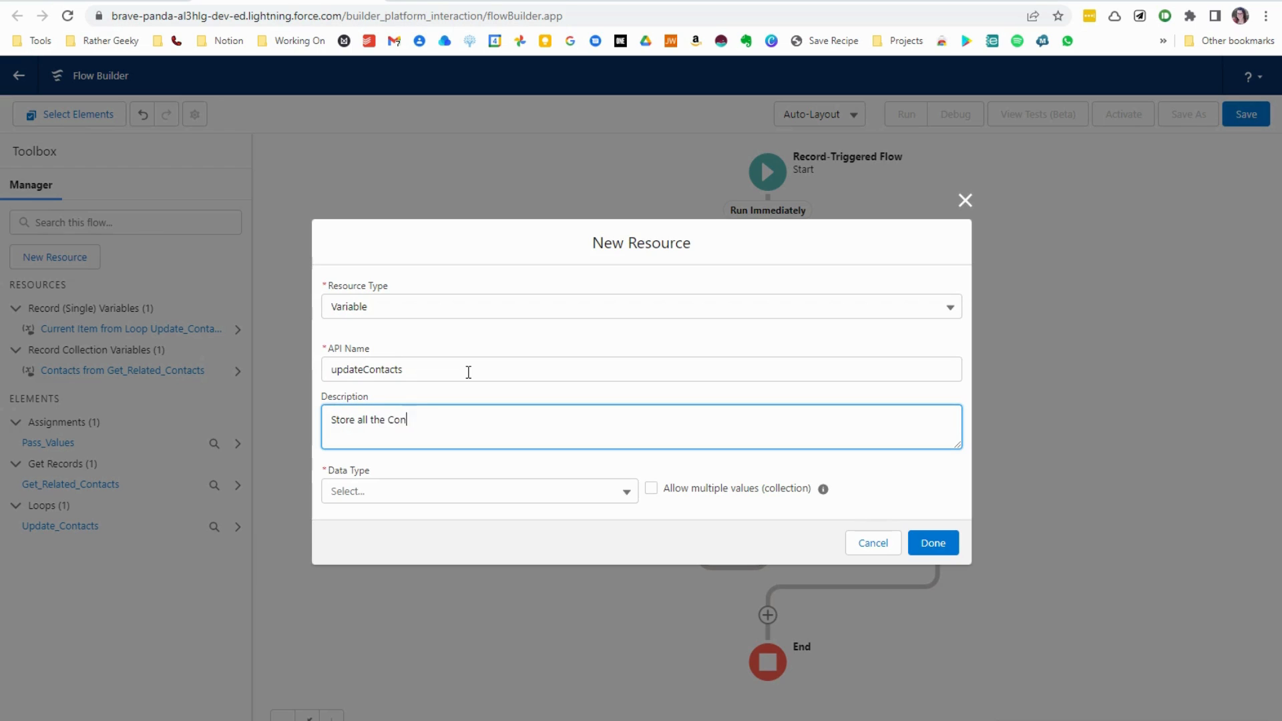
pyautogui.write('tacts to update')
pyautogui.press('Tab')
# - Make the variable a Record collection of the Contact object with multiple values allowed, mark it available for input, and finish it
pyautogui.click(514, 502)
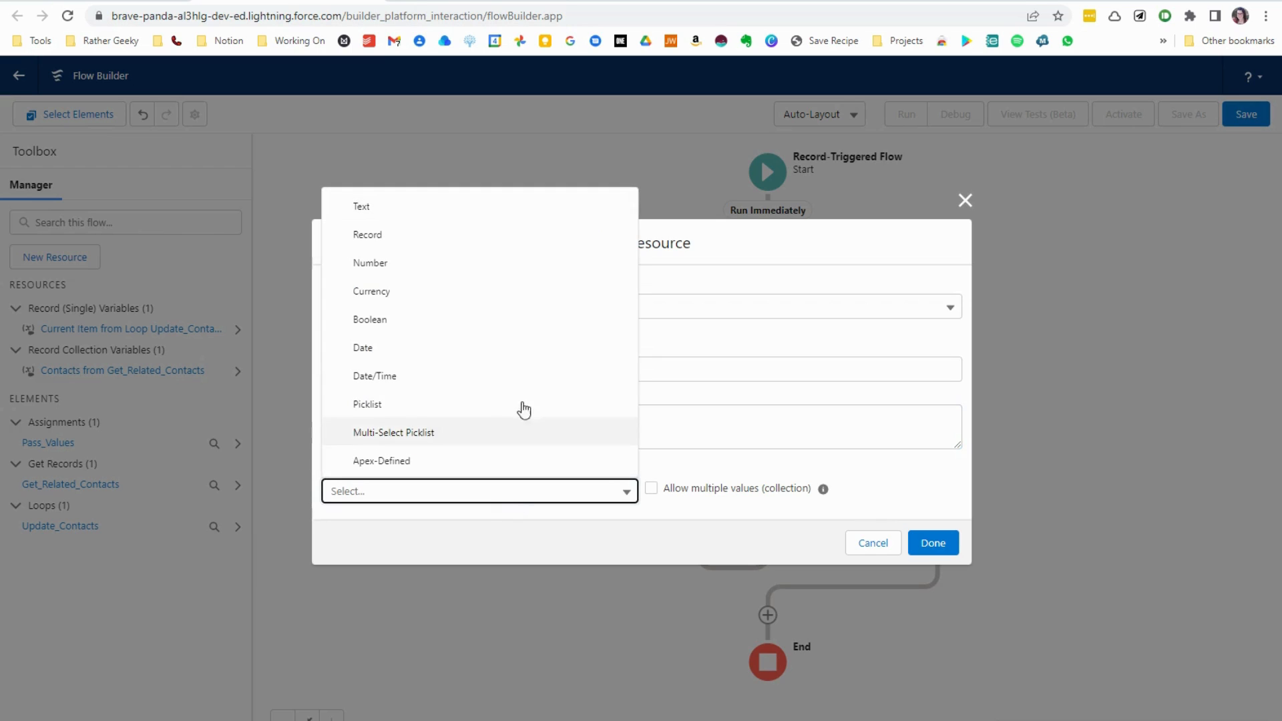
pyautogui.click(481, 240)
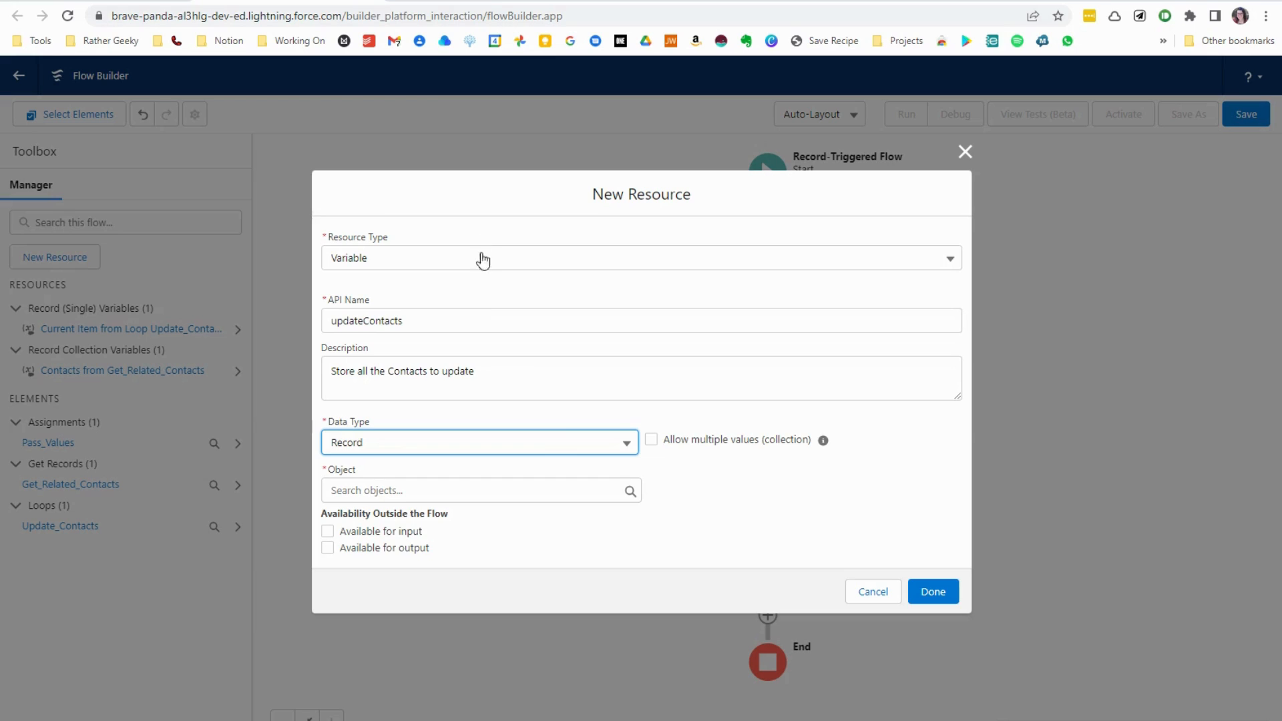
pyautogui.click(531, 444)
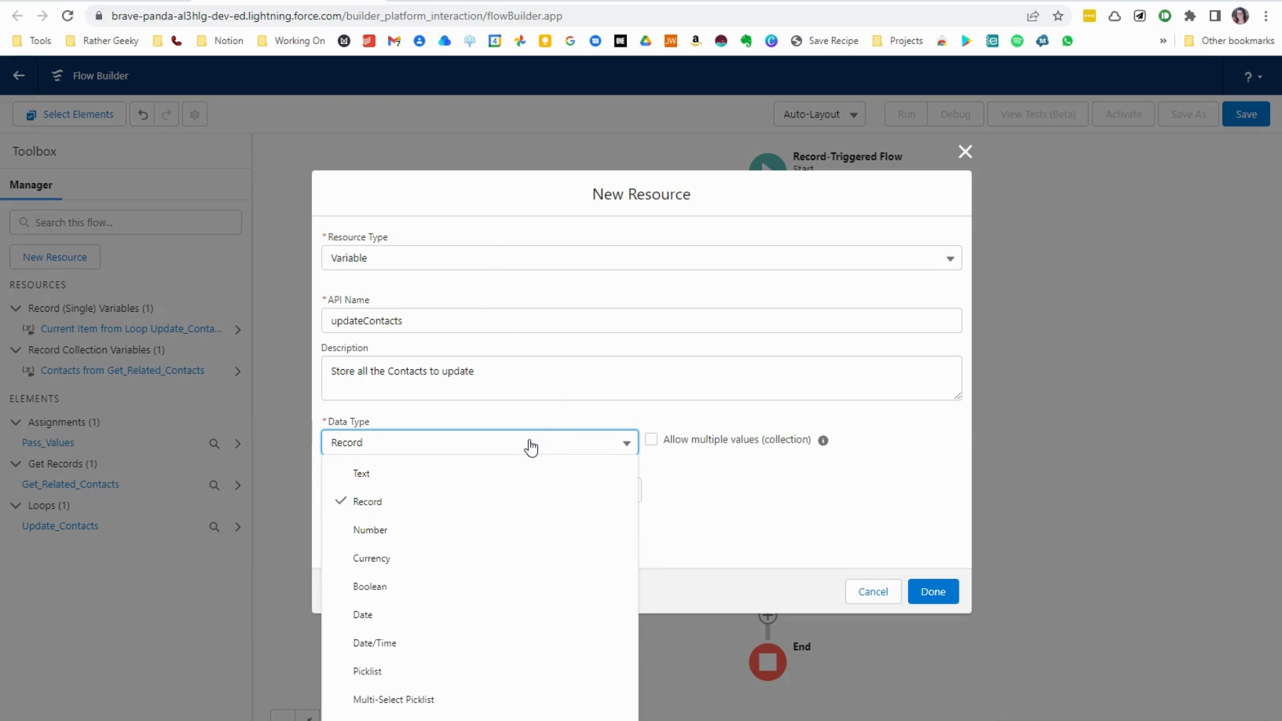
pyautogui.click(531, 444)
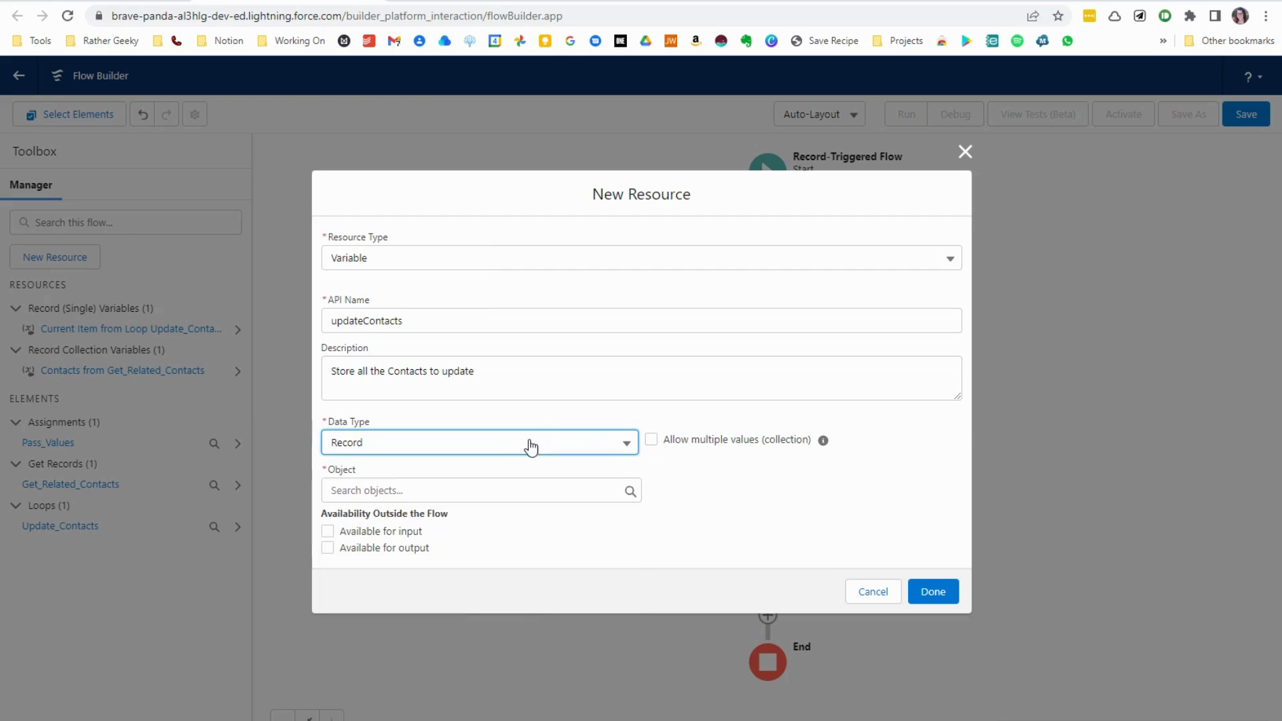
pyautogui.click(405, 489)
pyautogui.write('contact')
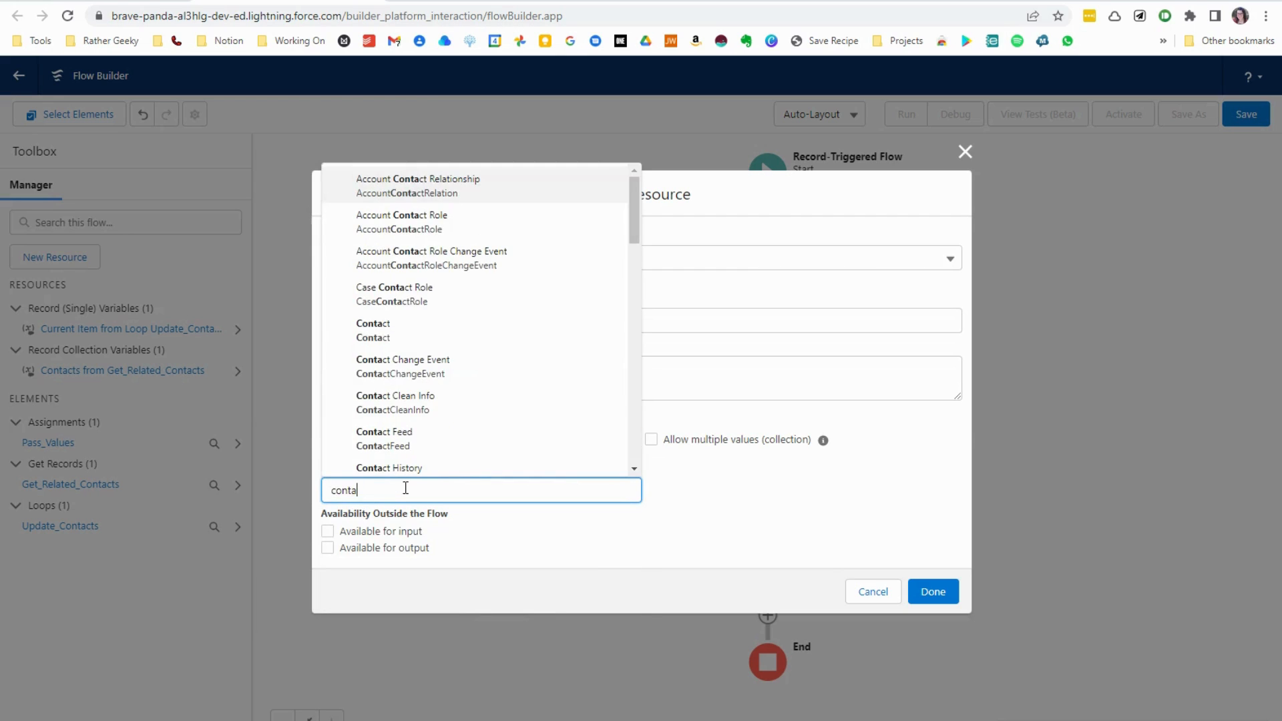
pyautogui.click(399, 330)
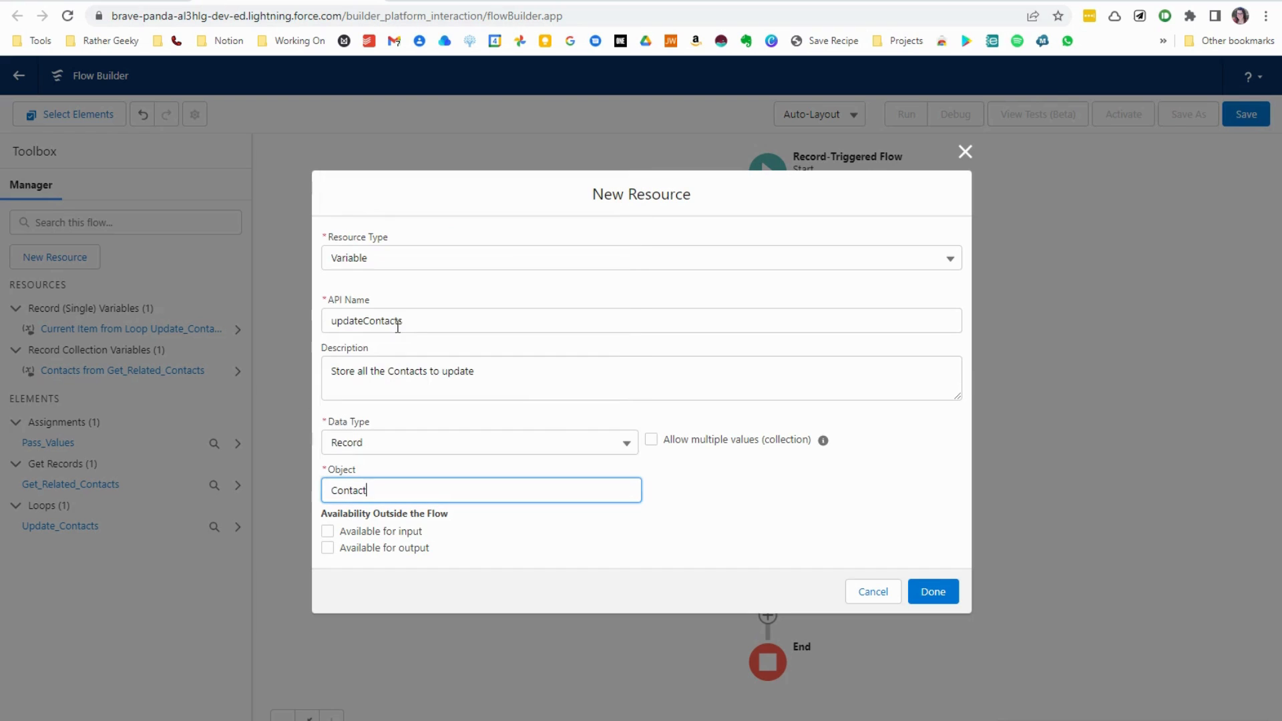
pyautogui.click(651, 439)
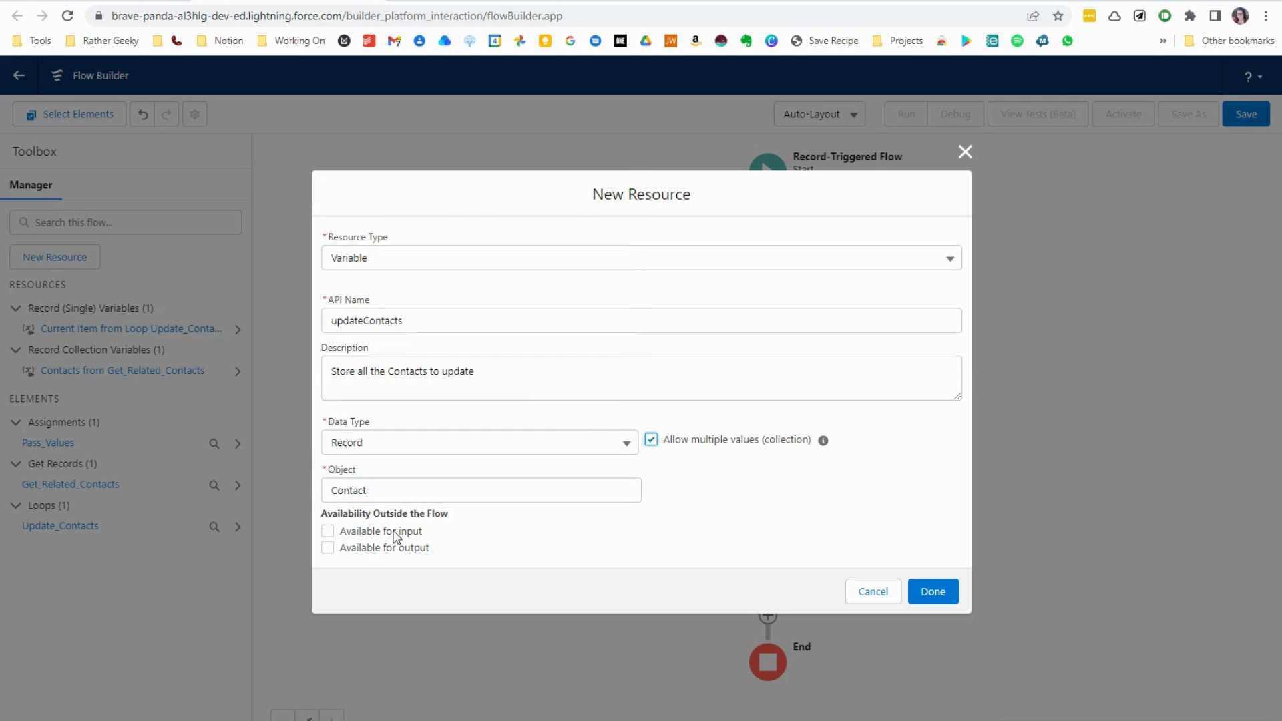
pyautogui.click(333, 534)
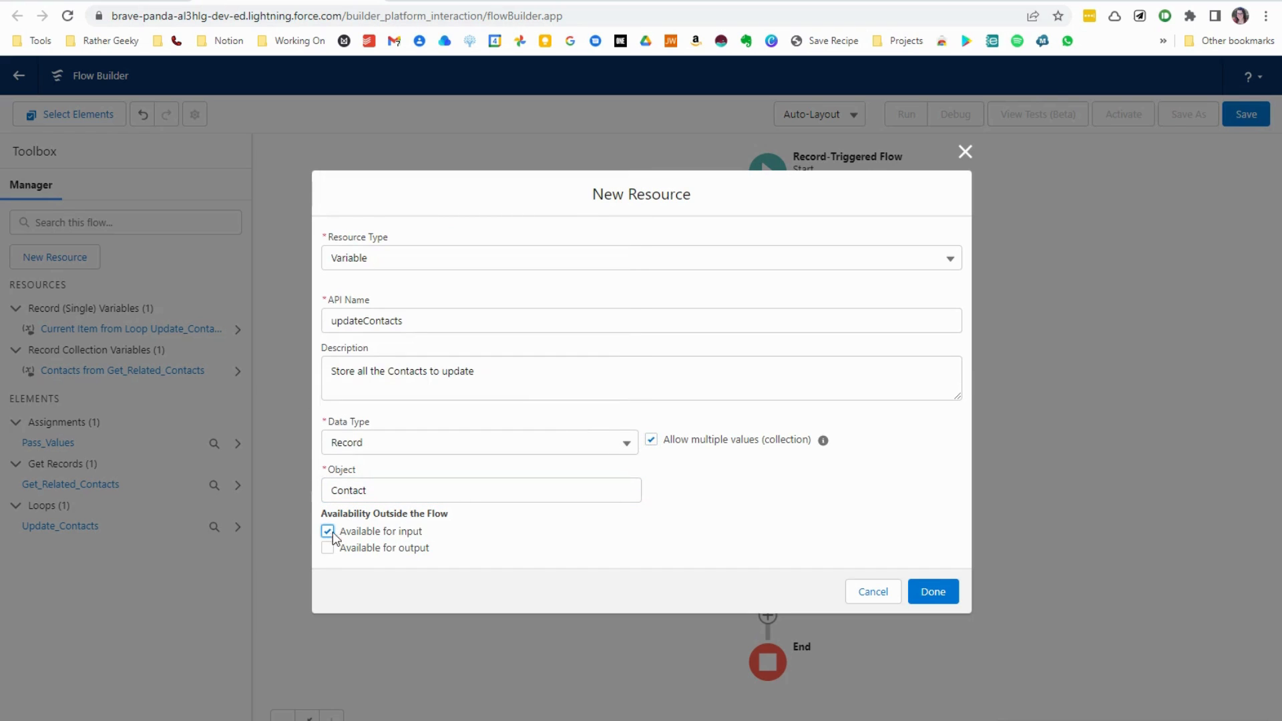
pyautogui.click(927, 594)
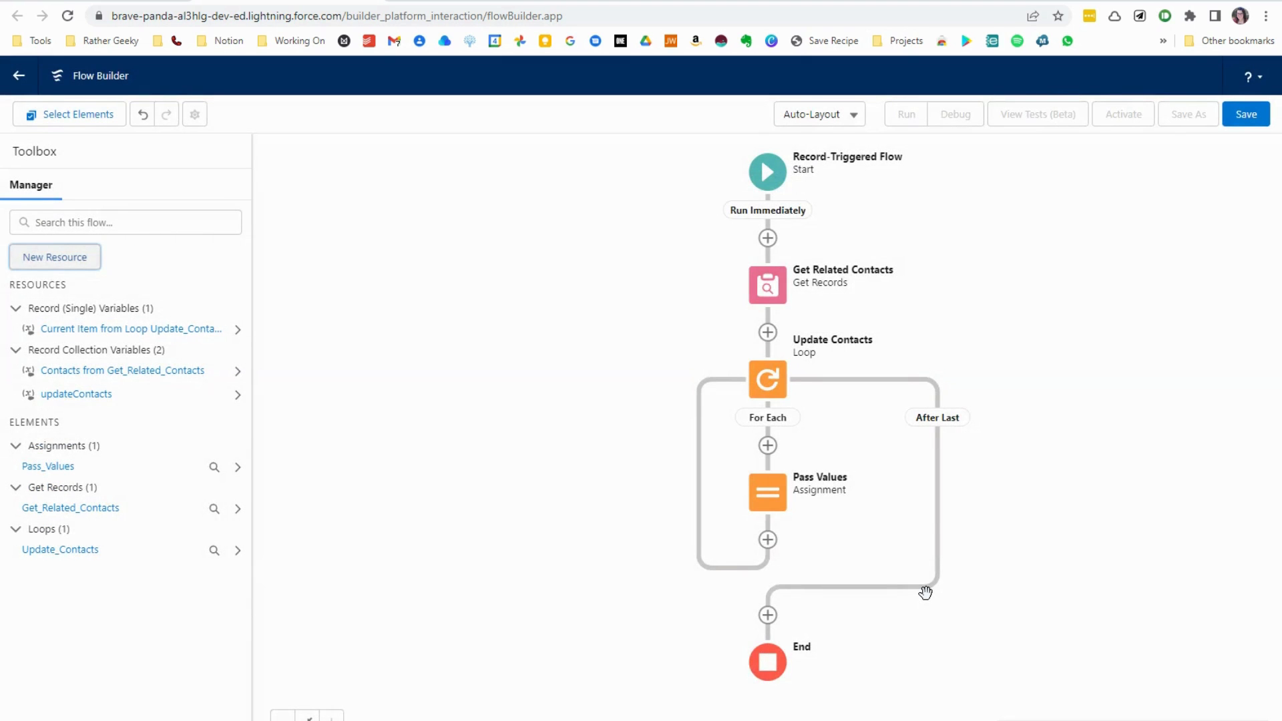
# - Add an Assignment element after Pass Values inside the loop and label it Add Contacts to updateContacts
pyautogui.scroll(-3, 926, 592)
pyautogui.click(756, 316)
pyautogui.moveTo(867, 407); pyautogui.dragTo(866, 462)
pyautogui.click(729, 446)
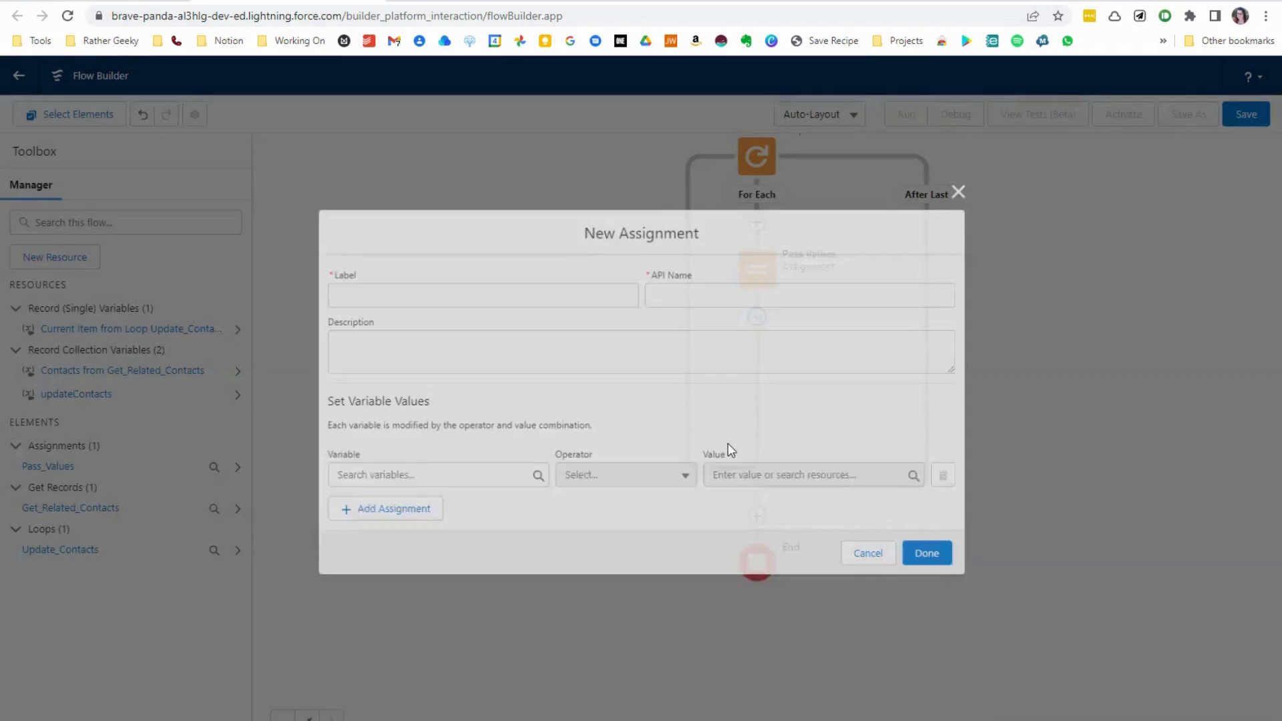
pyautogui.write('Add Contacts to updateContacts')
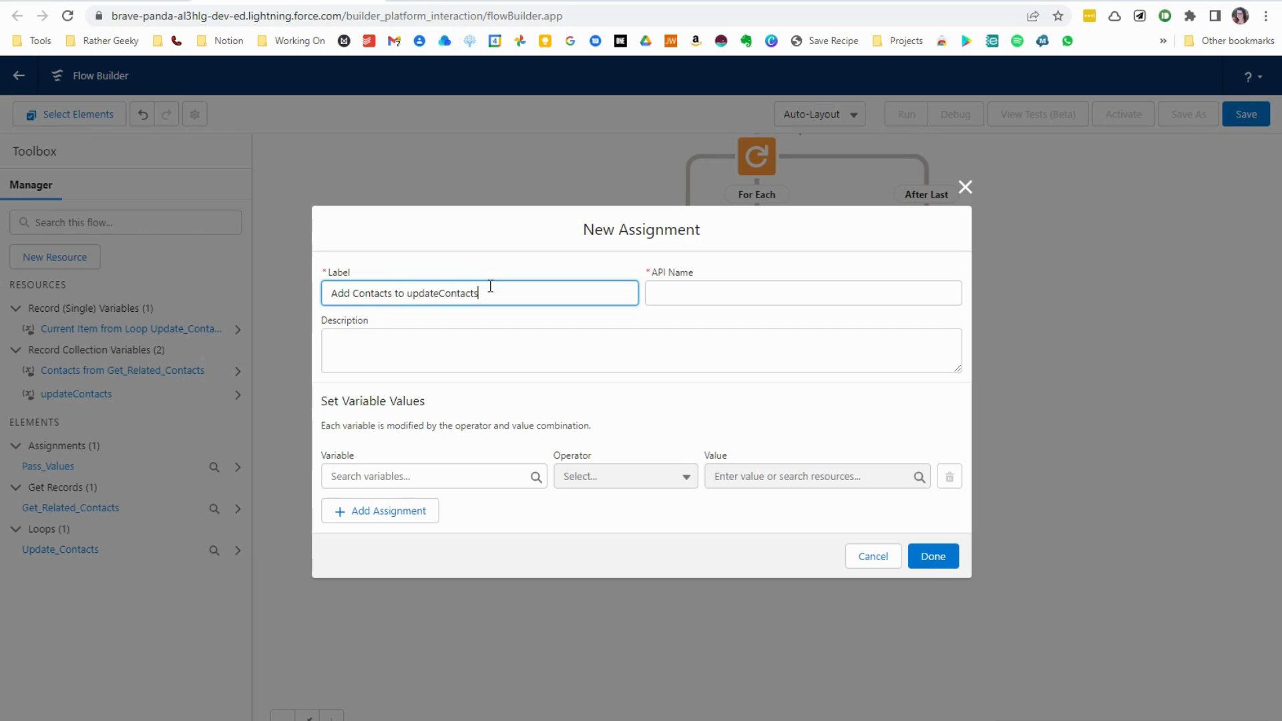
pyautogui.press('Tab')
pyautogui.press('Tab')
# - Describe the new assignment as "Add all contacts to update to collection variable for processing all at once"
pyautogui.write('Add all contacts to update to collection var')
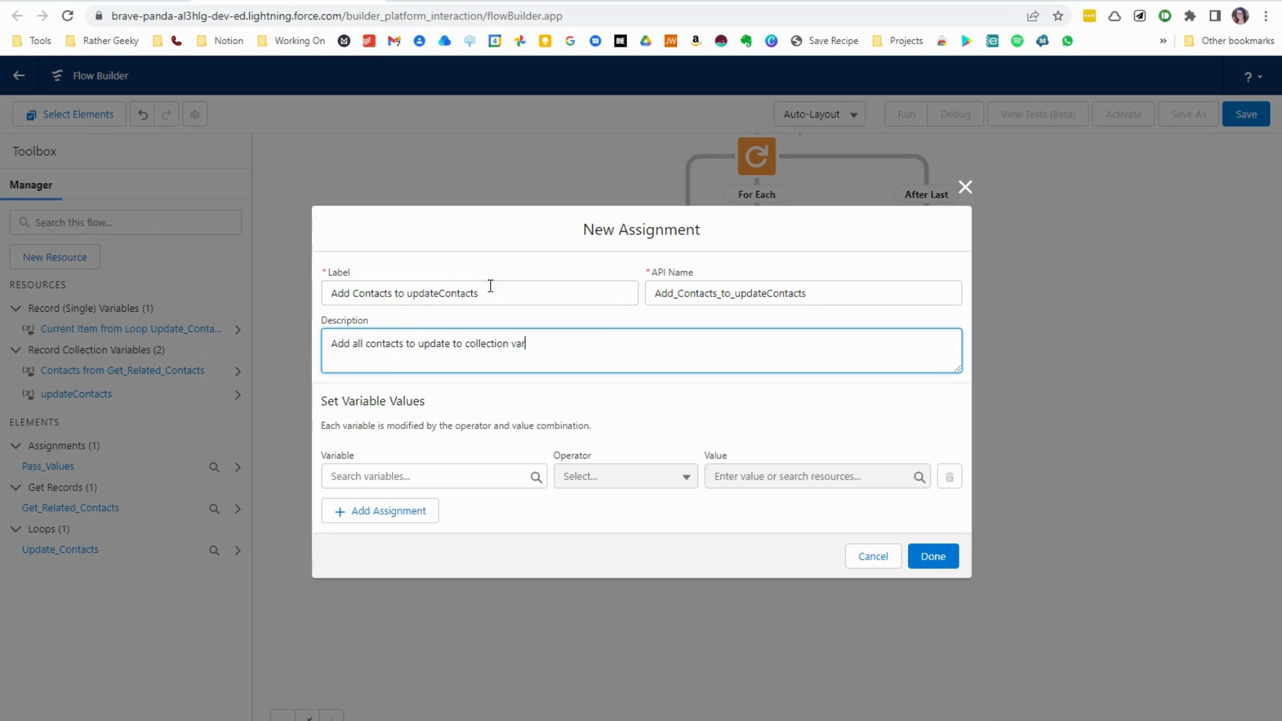
pyautogui.write('iable for processing all at once')
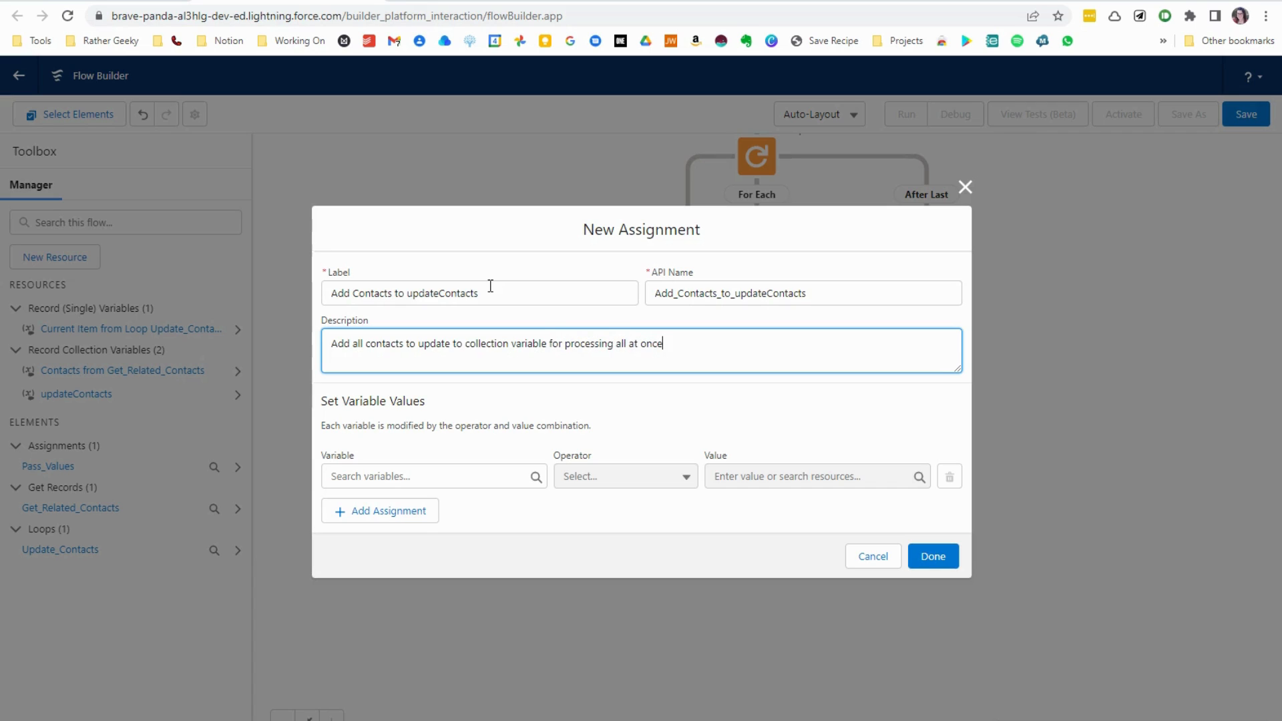
# - Have the assignment add the current item from the Update_Contacts loop to the updateContacts collection, and finish the element
pyautogui.click(449, 472)
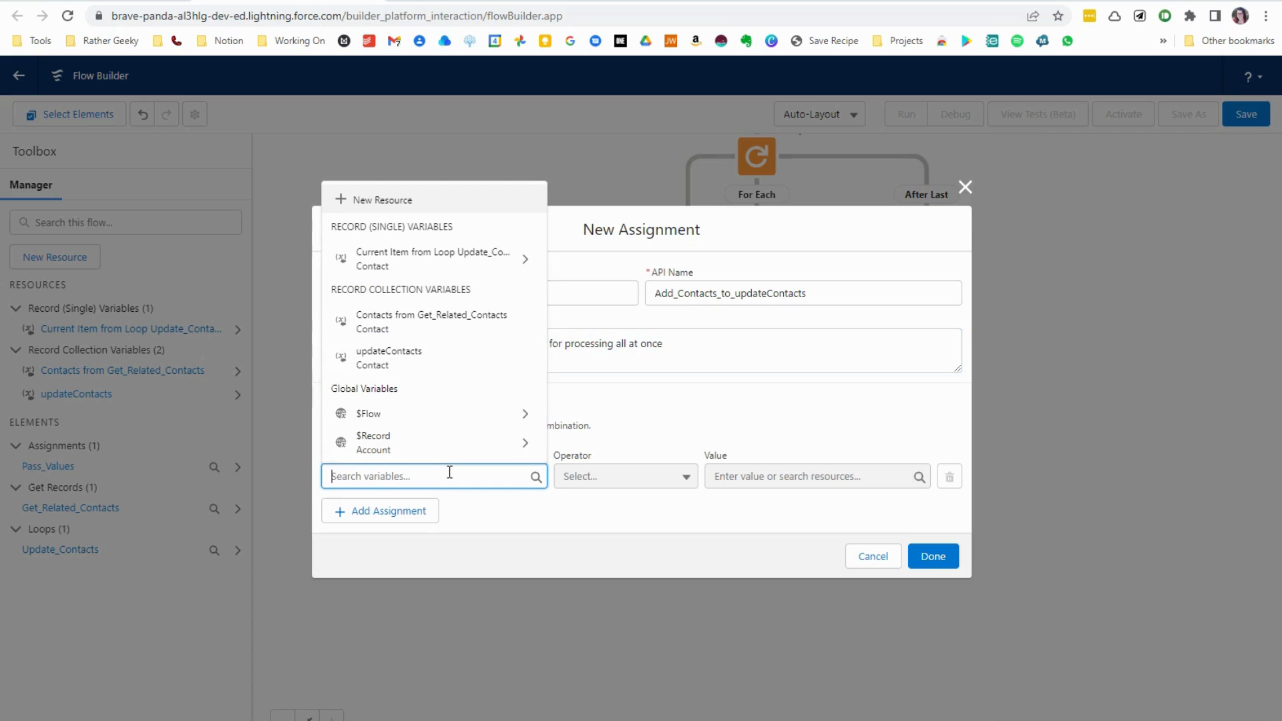
pyautogui.click(428, 363)
pyautogui.click(601, 476)
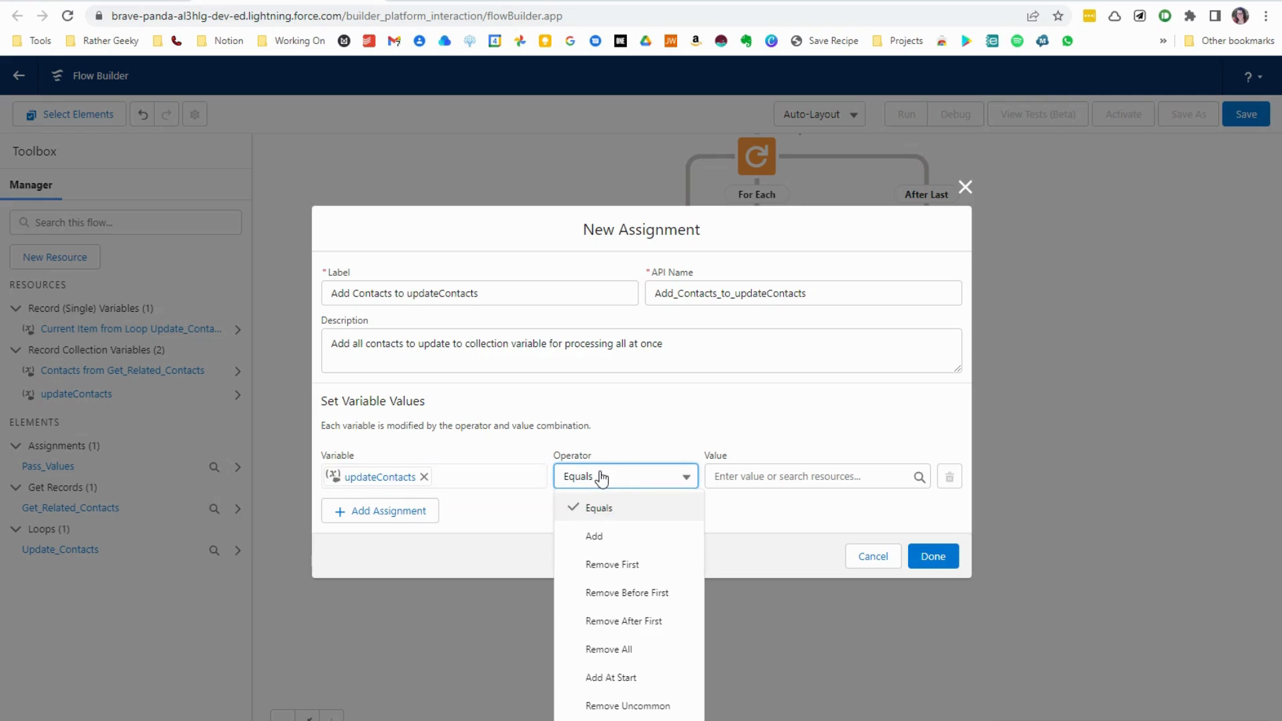
pyautogui.click(595, 536)
pyautogui.click(755, 477)
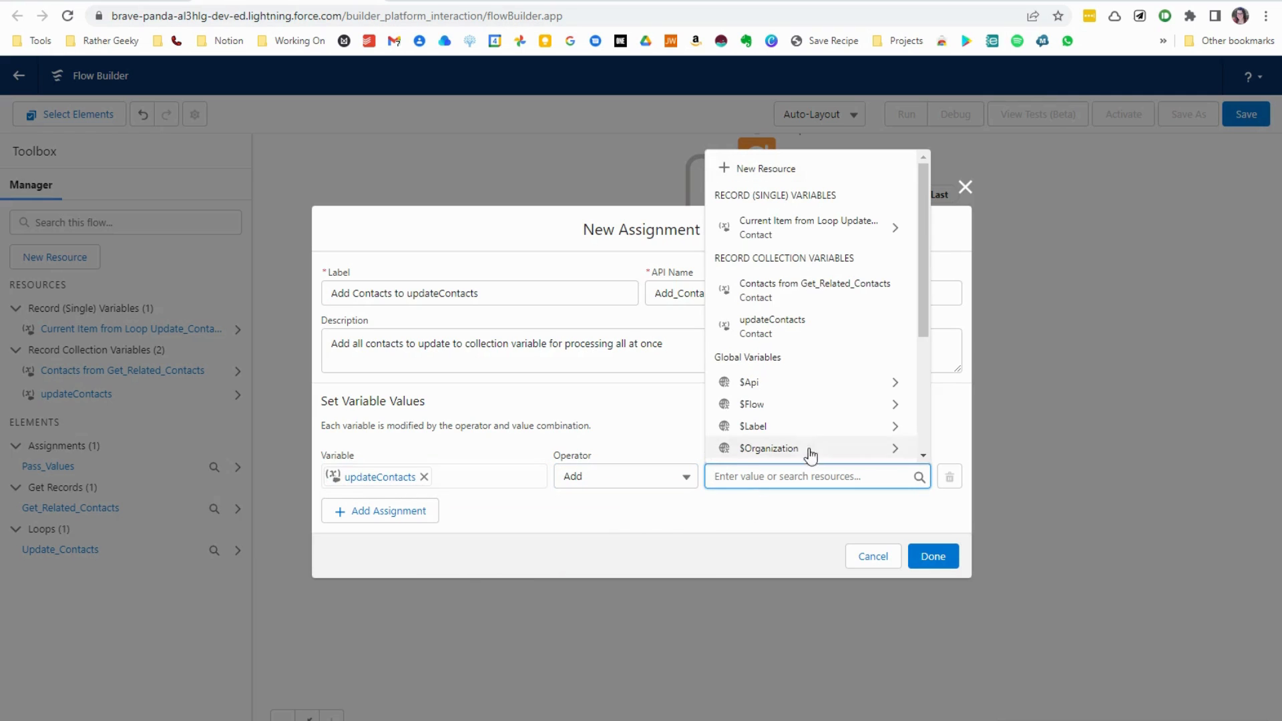
pyautogui.click(783, 230)
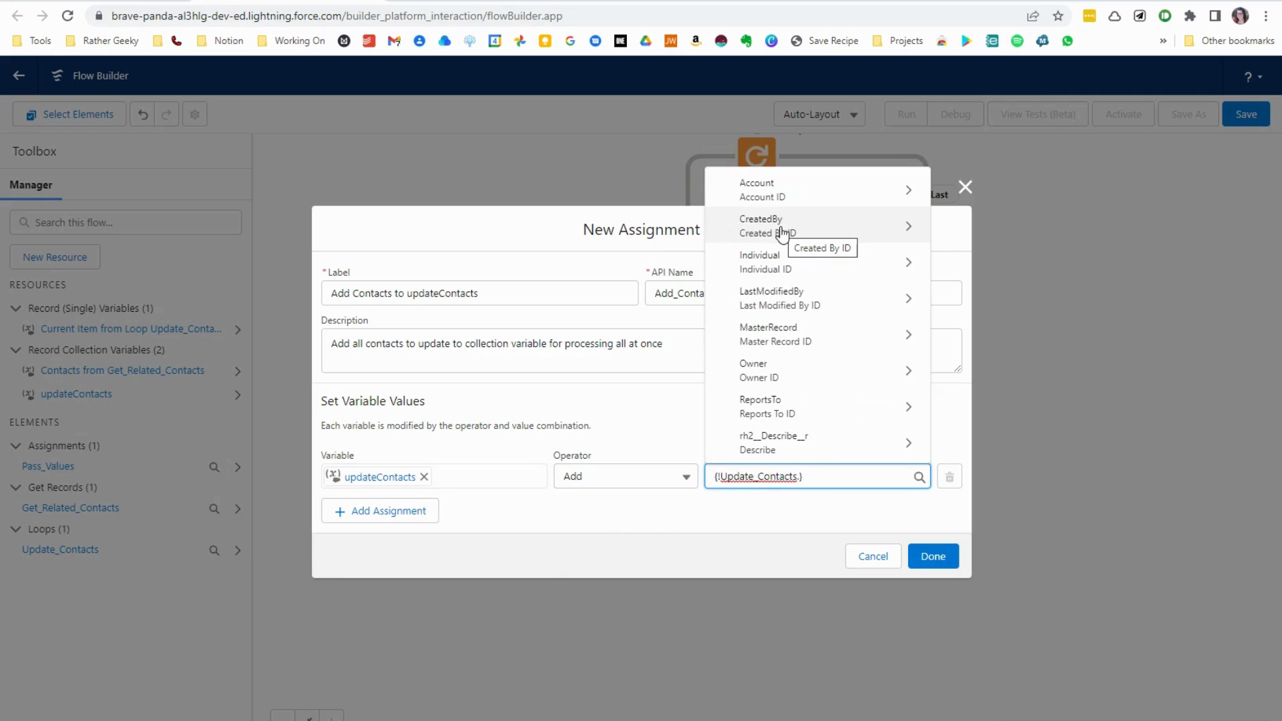
pyautogui.click(770, 528)
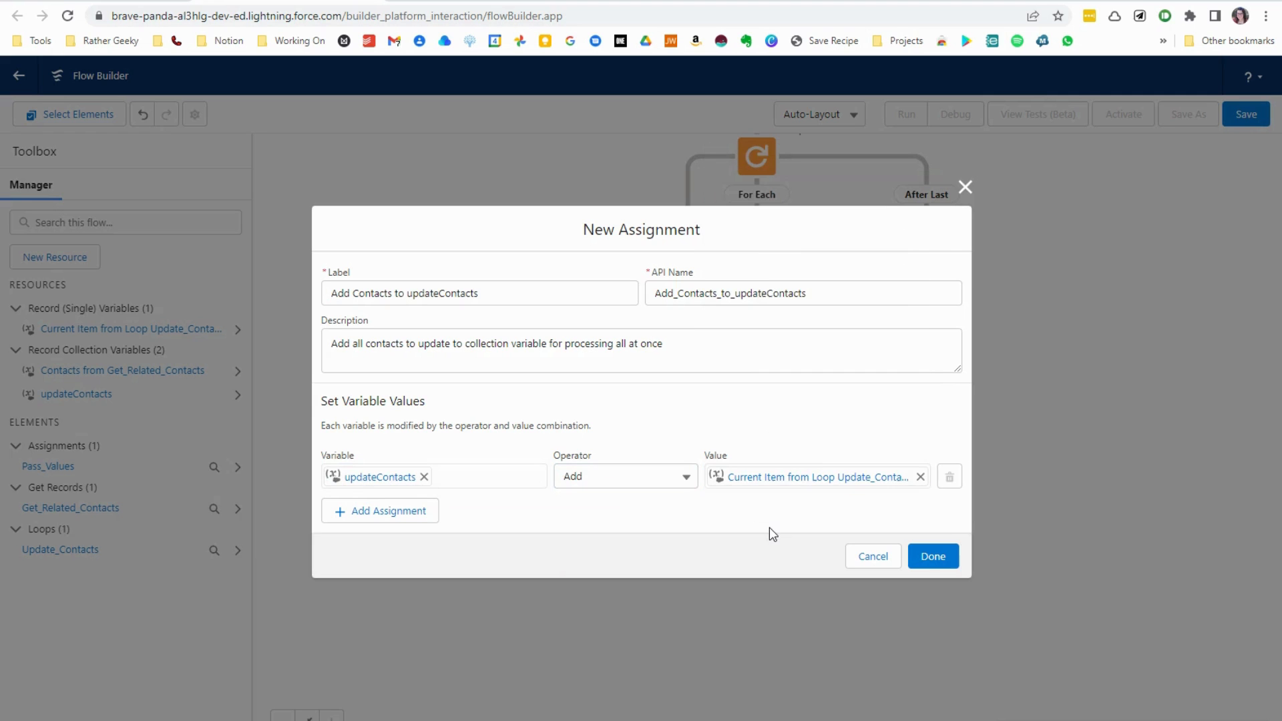
pyautogui.click(933, 558)
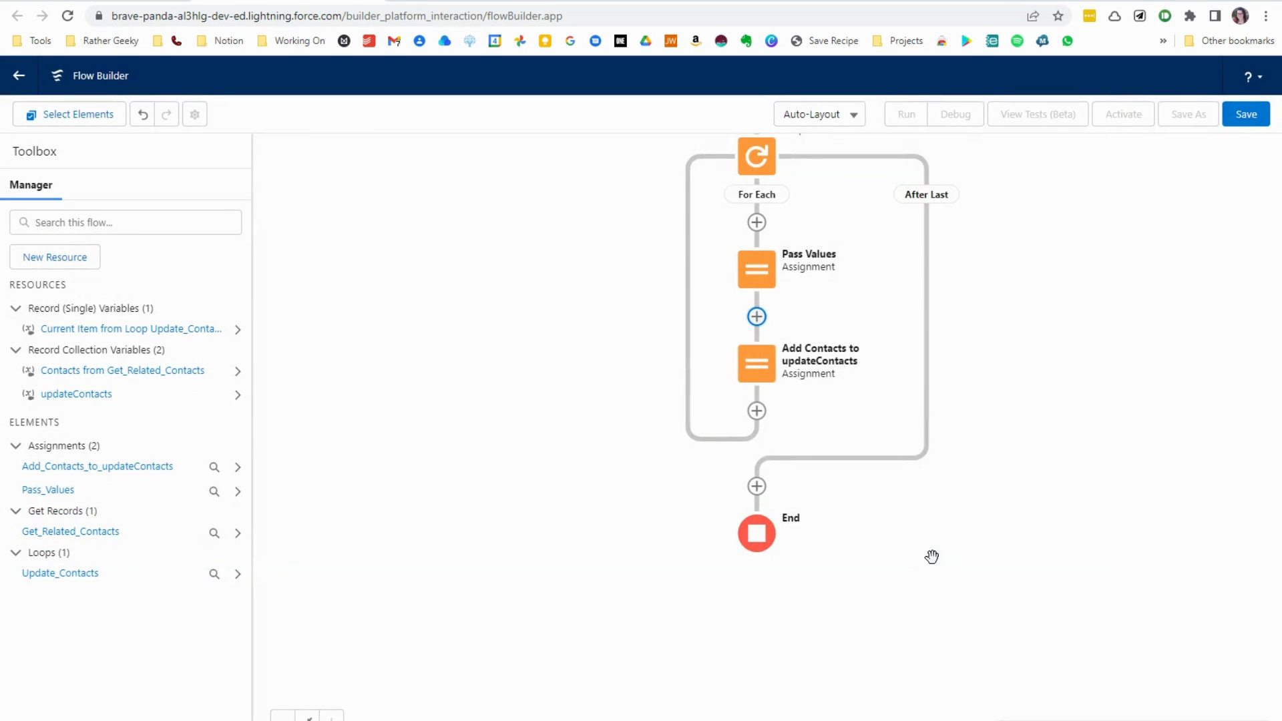
# - Add an Update Records element on the path after the loop's last item and label it Update Contact Records
pyautogui.moveTo(932, 556); pyautogui.dragTo(922, 463)
pyautogui.click(747, 394)
pyautogui.scroll(-1, 706, 554)
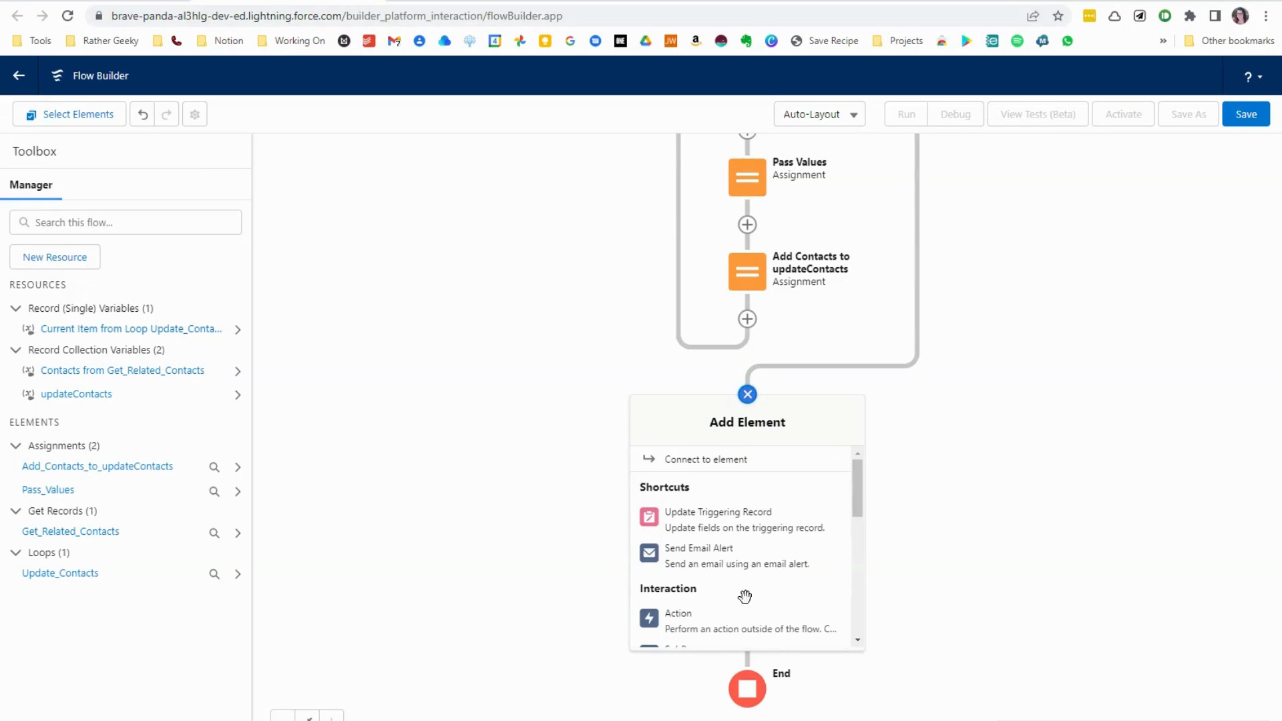
pyautogui.scroll(-5, 706, 554)
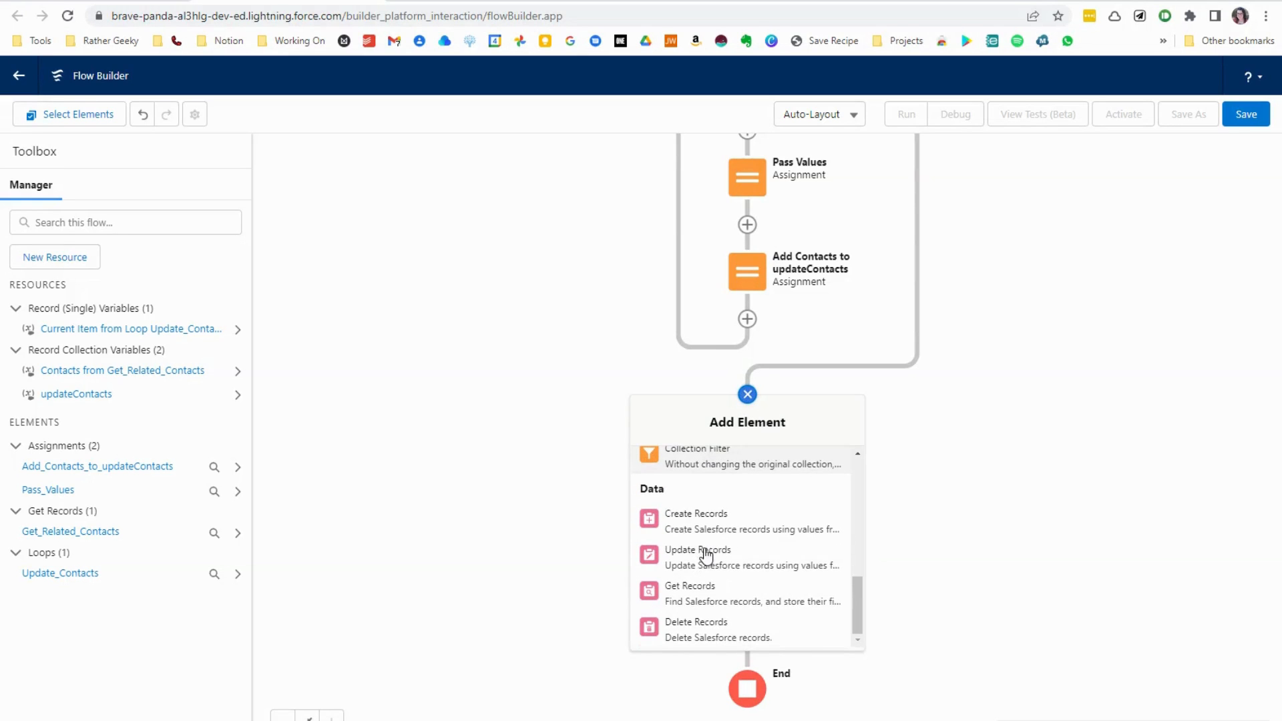
pyautogui.click(690, 560)
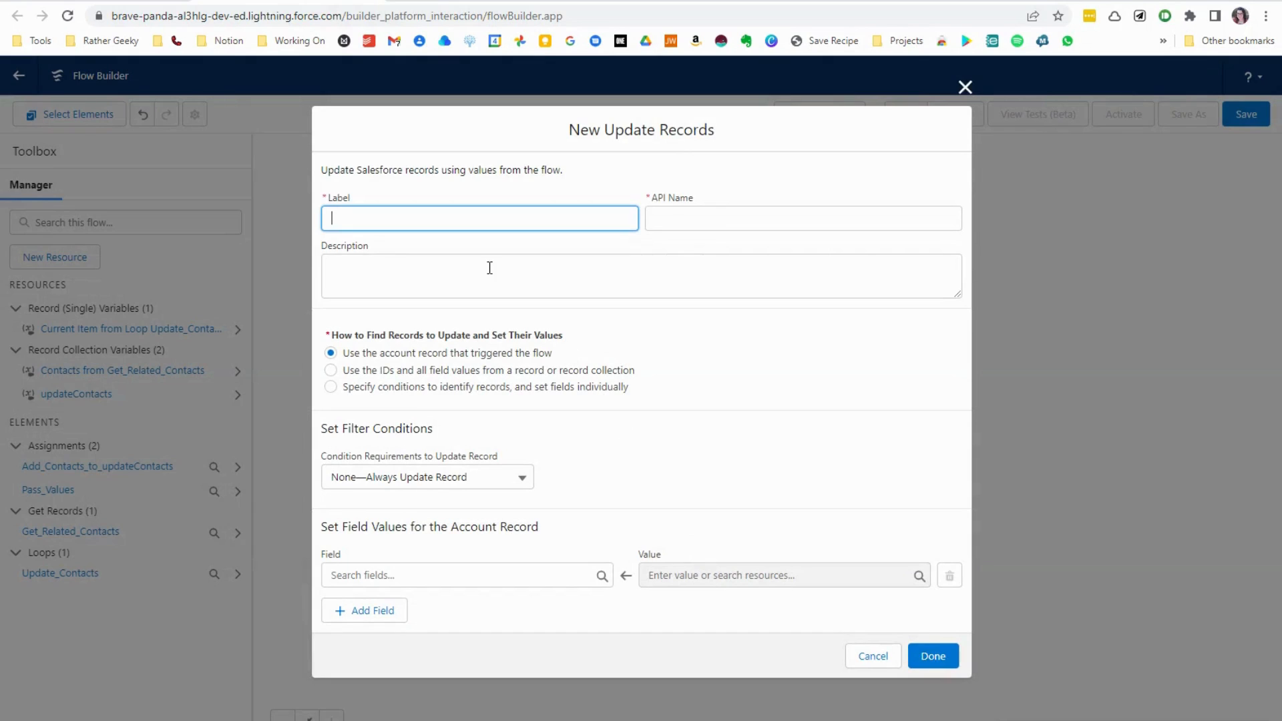
pyautogui.write('Update Contact Records')
# - Describe the Update Contact Records element as "Process all updates for all related contacts at one time"
pyautogui.click(489, 268)
pyautogui.write('Process all up')
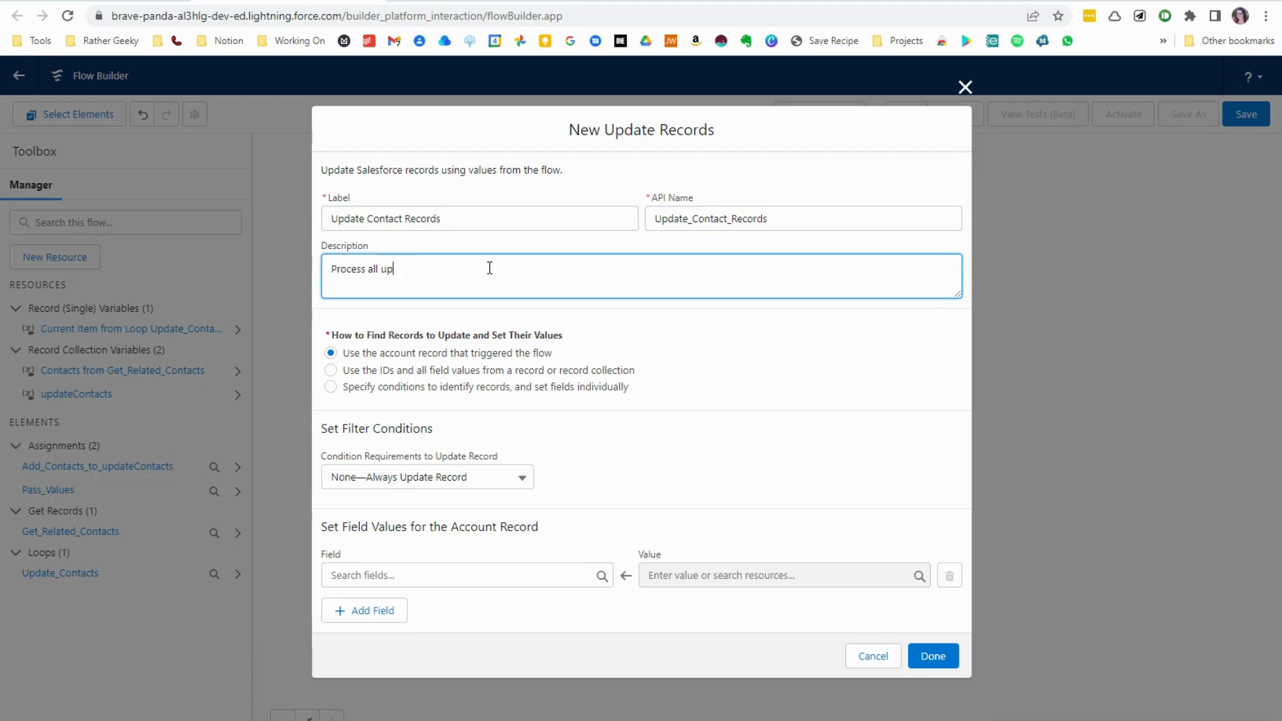
pyautogui.write('dates for all related contacts at one time')
# - Have the element use the IDs and all field values from the updateContacts record collection, and finish it
pyautogui.click(462, 371)
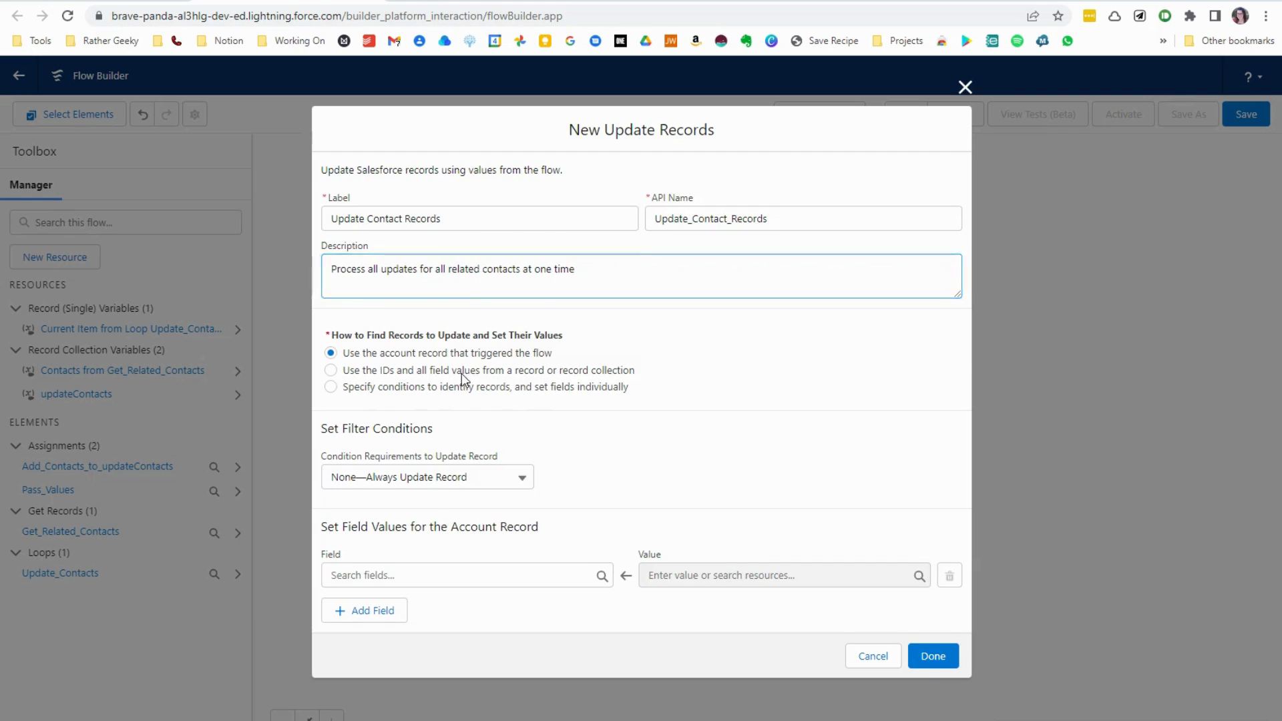
pyautogui.click(418, 530)
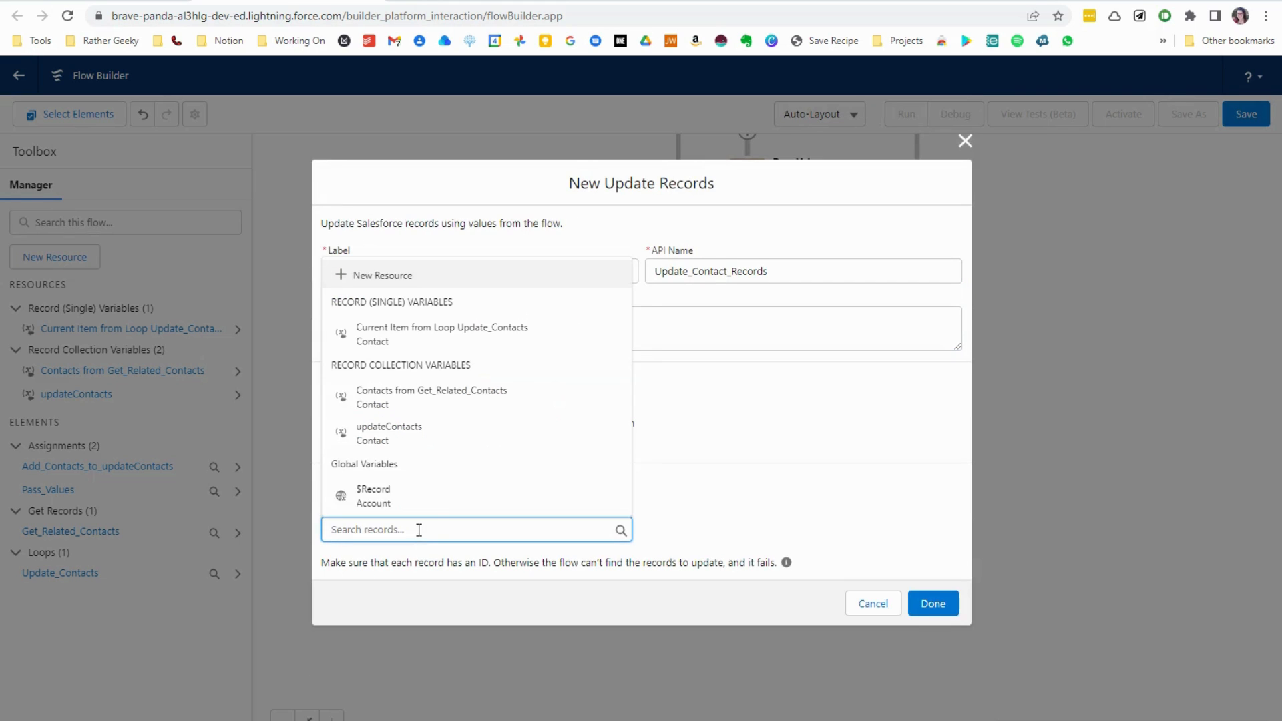
pyautogui.click(476, 440)
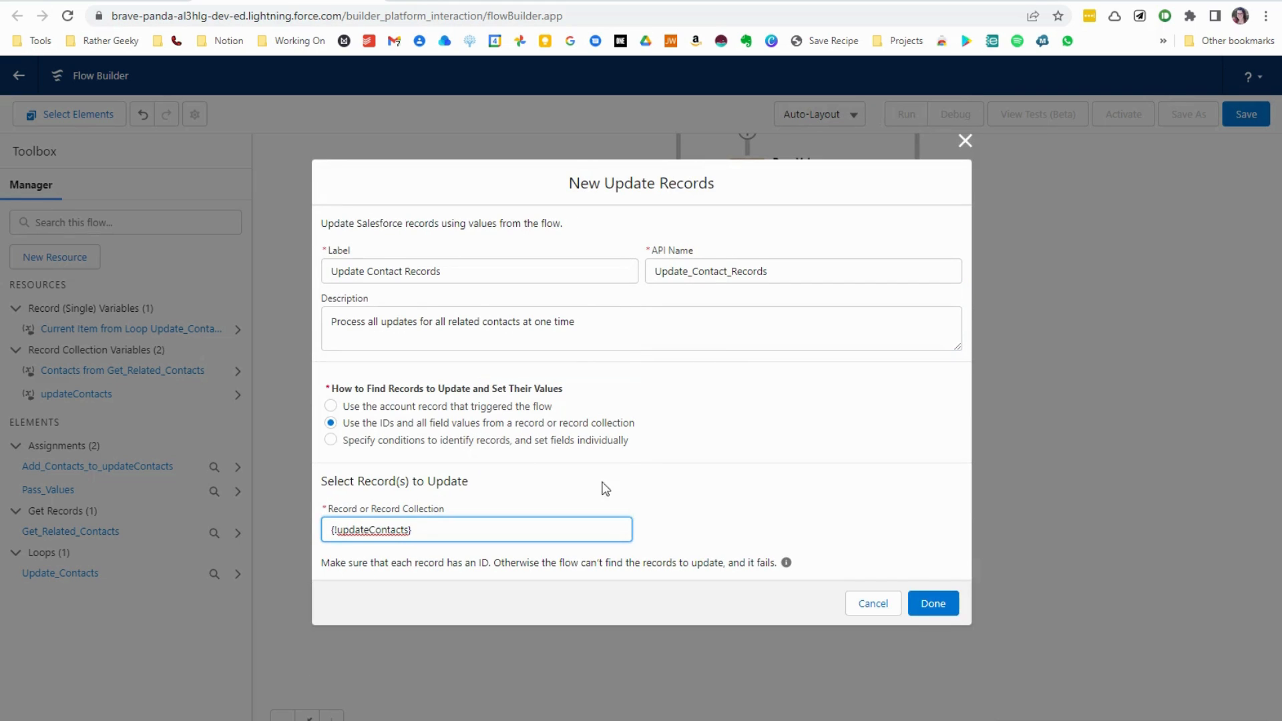
pyautogui.click(930, 598)
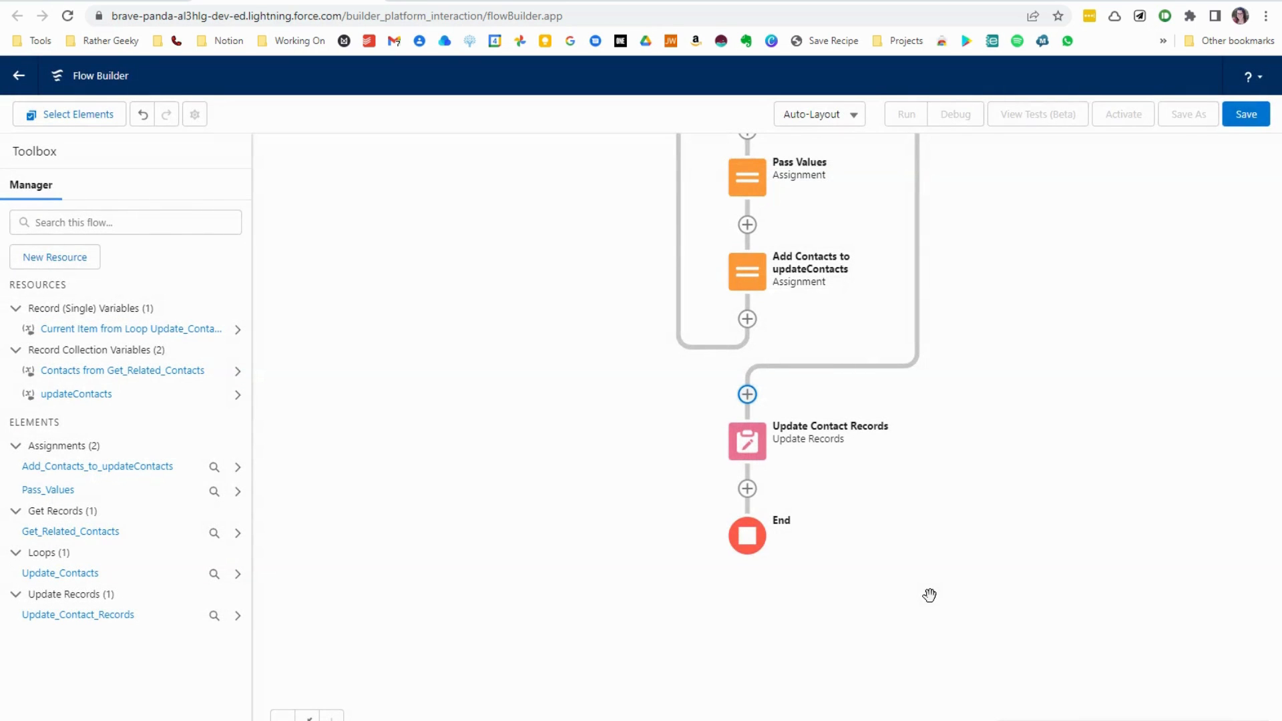
# - Start saving the flow and label it Update Contact When Account Address Changes
pyautogui.click(1247, 116)
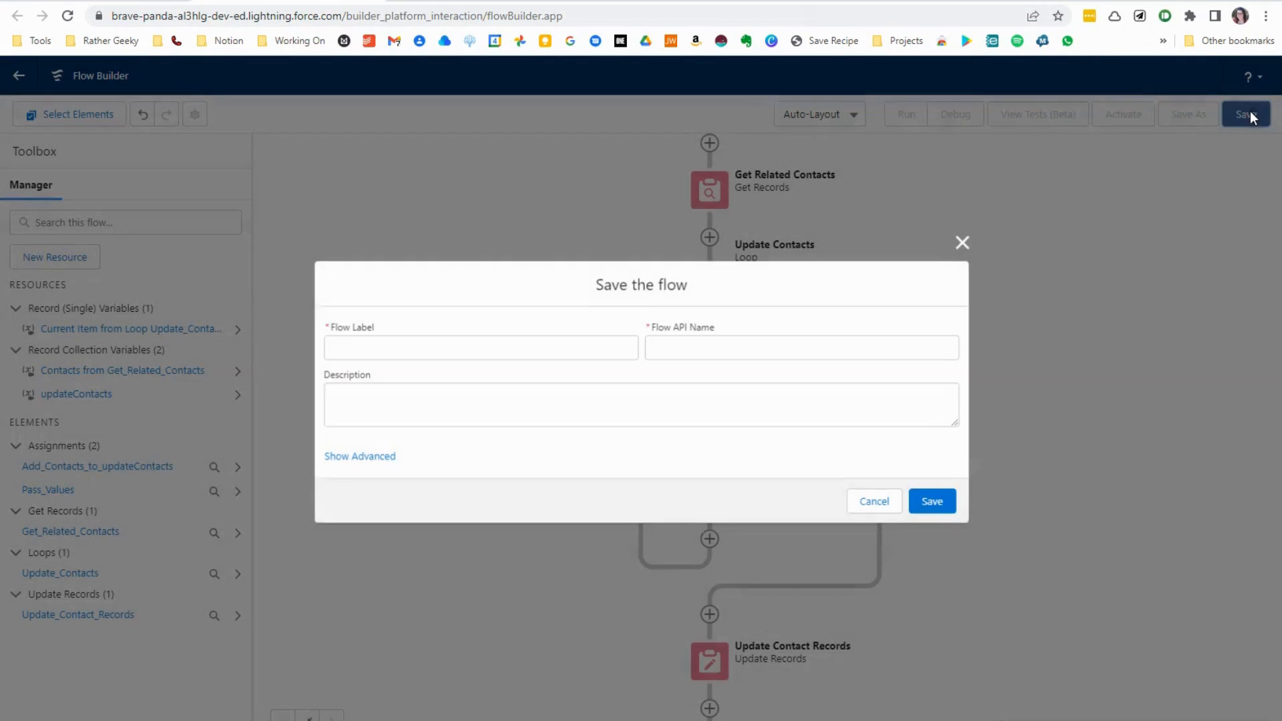
pyautogui.click(590, 348)
pyautogui.write('Update Contact When Account Add')
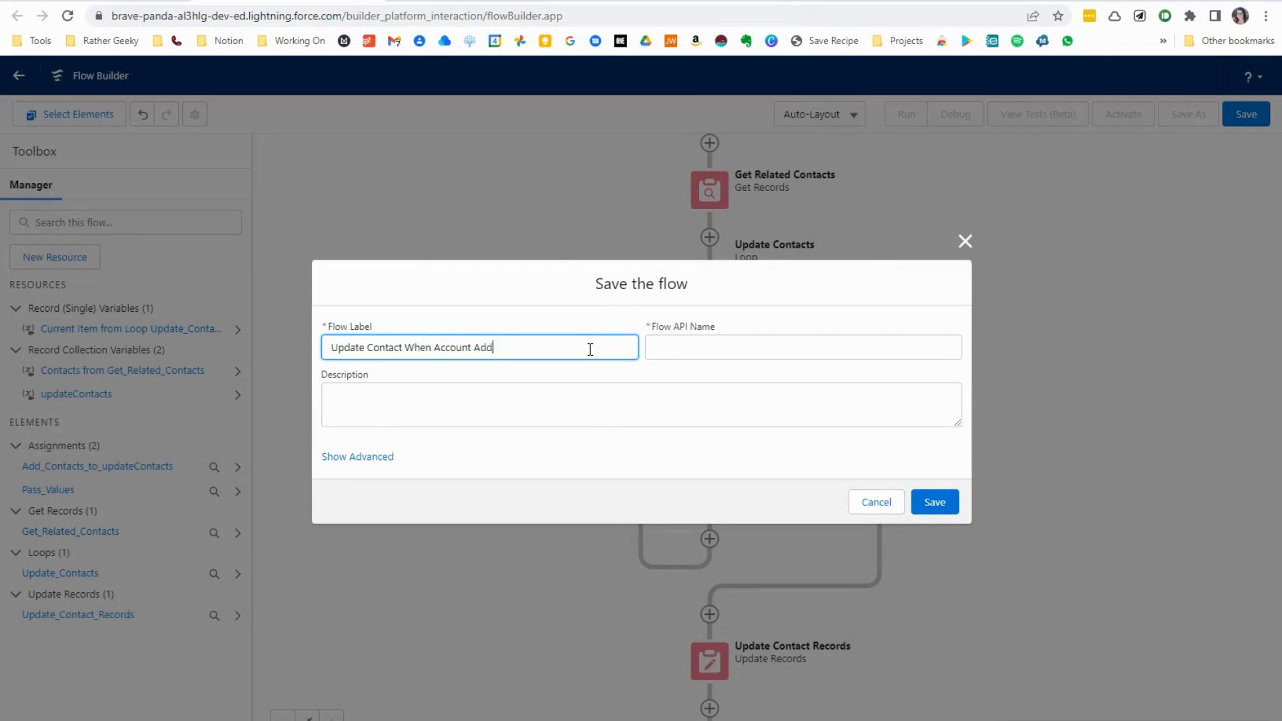
pyautogui.write('ress Changes')
# - Describe the flow as "Gather all contacts to update when an account billing address changes to keep addresses in sync" and save it
pyautogui.press('Tab')
pyautogui.press('Tab')
pyautogui.write('Gather all cont')
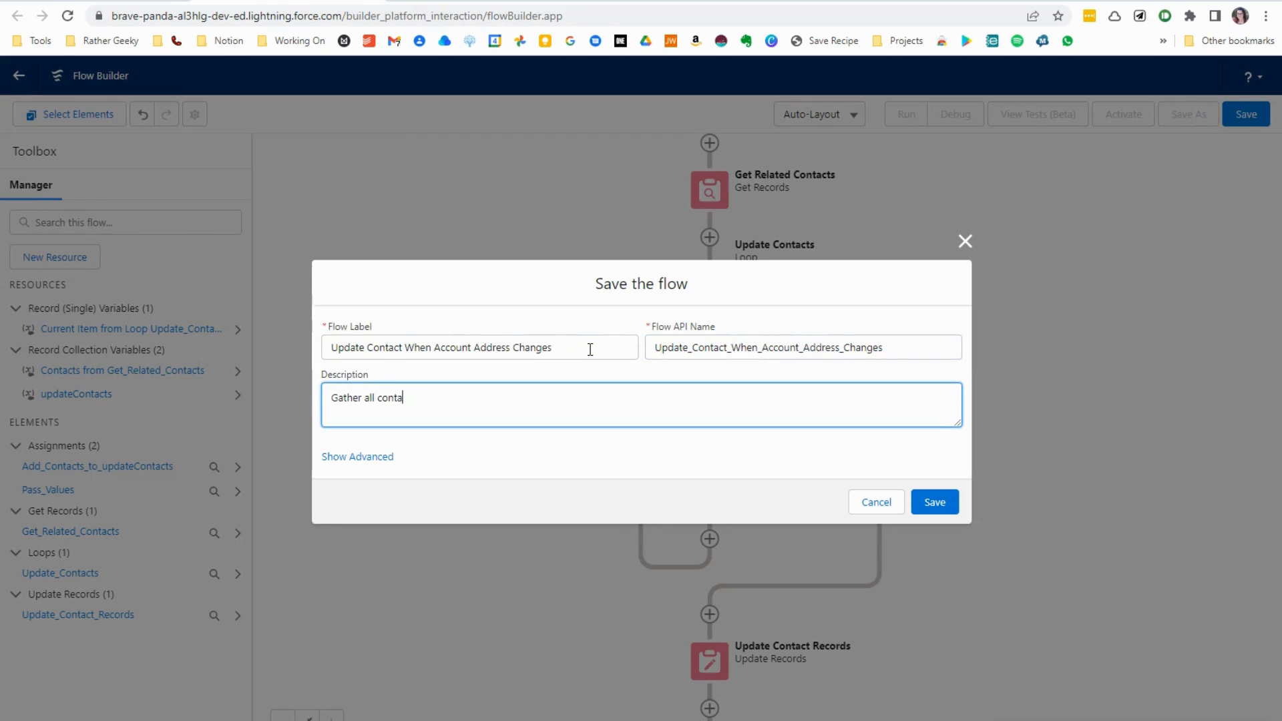
pyautogui.write('acts to update when an account ')
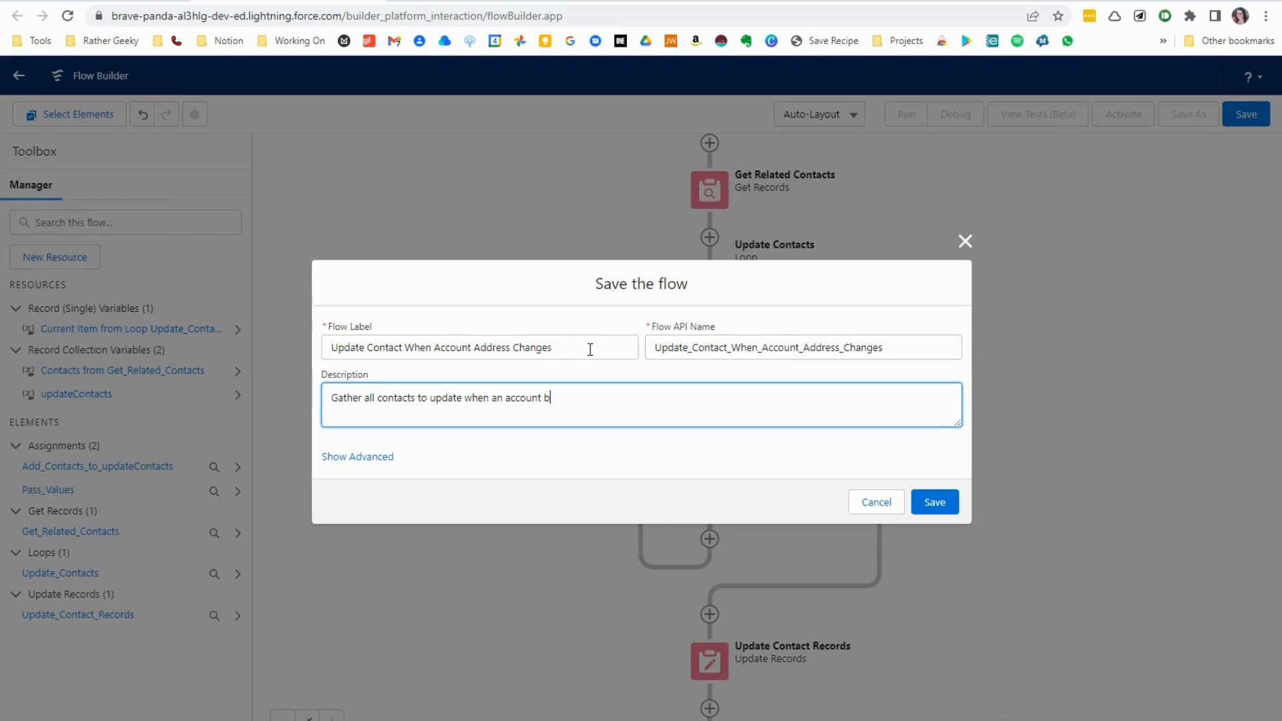
pyautogui.write('billing address changes')
pyautogui.press('BackSpace')
pyautogui.press('BackSpace')
pyautogui.press('BackSpace')
pyautogui.press('BackSpace')
pyautogui.press('BackSpace')
pyautogui.press('BackSpace')
pyautogui.press('BackSpace')
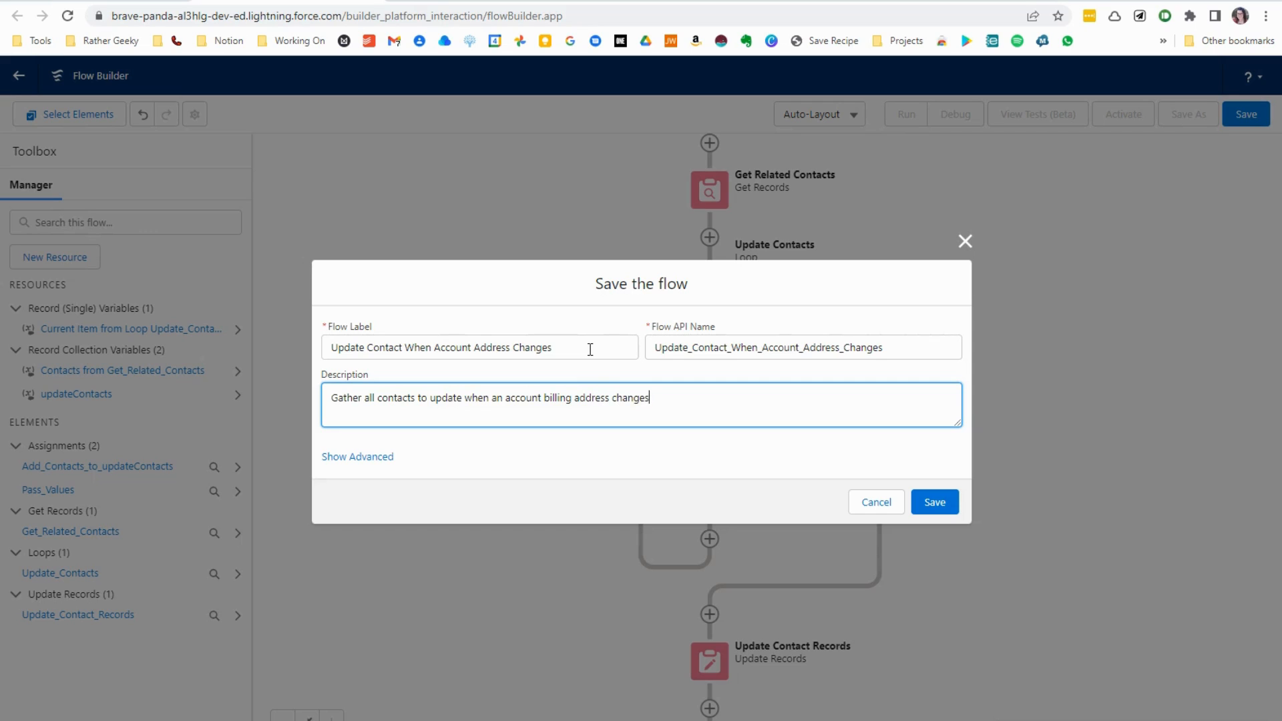
pyautogui.write('changes to keep addresses in sync')
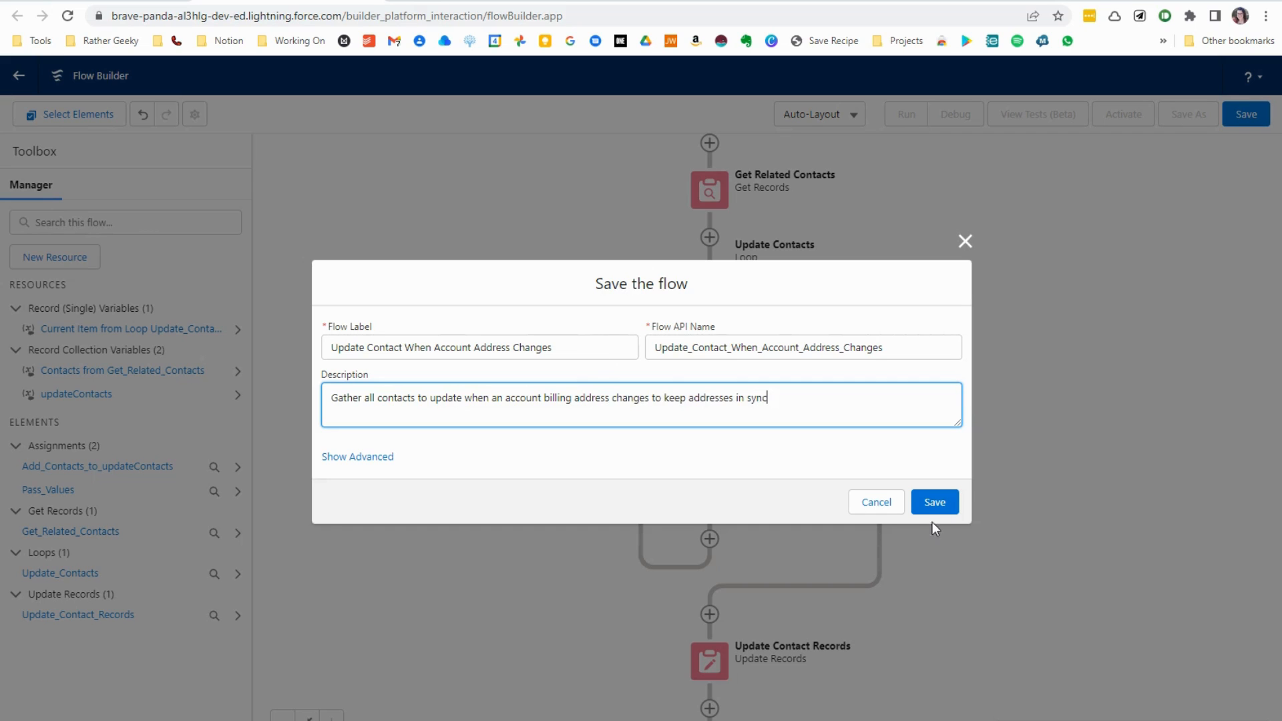
pyautogui.click(939, 505)
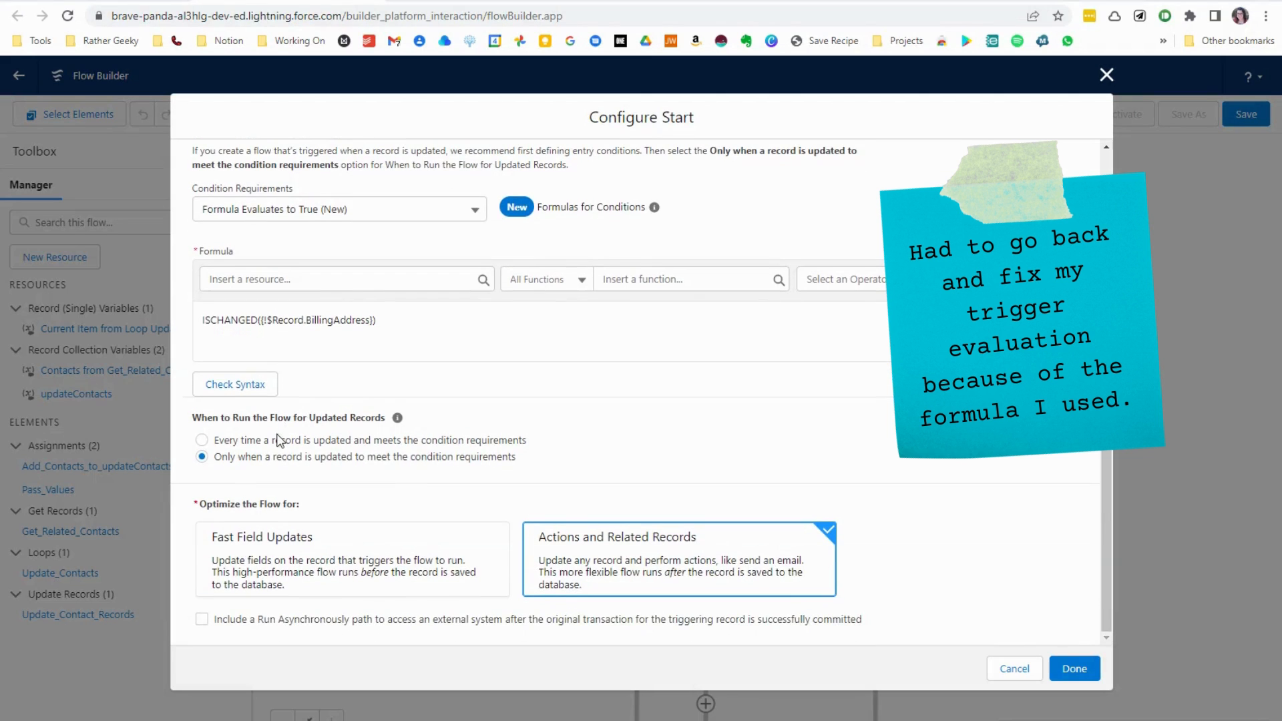
# - Set the flow's start to run every time a record is updated and meets the condition requirements
pyautogui.click(279, 442)
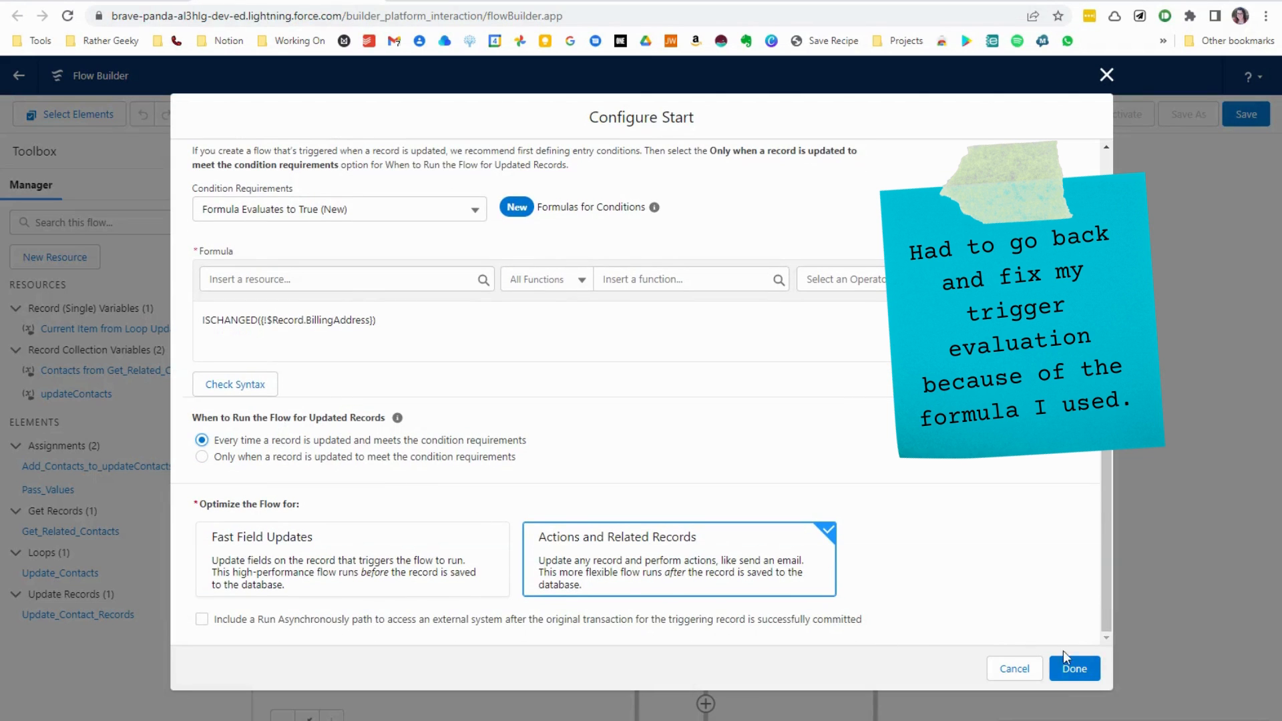
pyautogui.click(1070, 668)
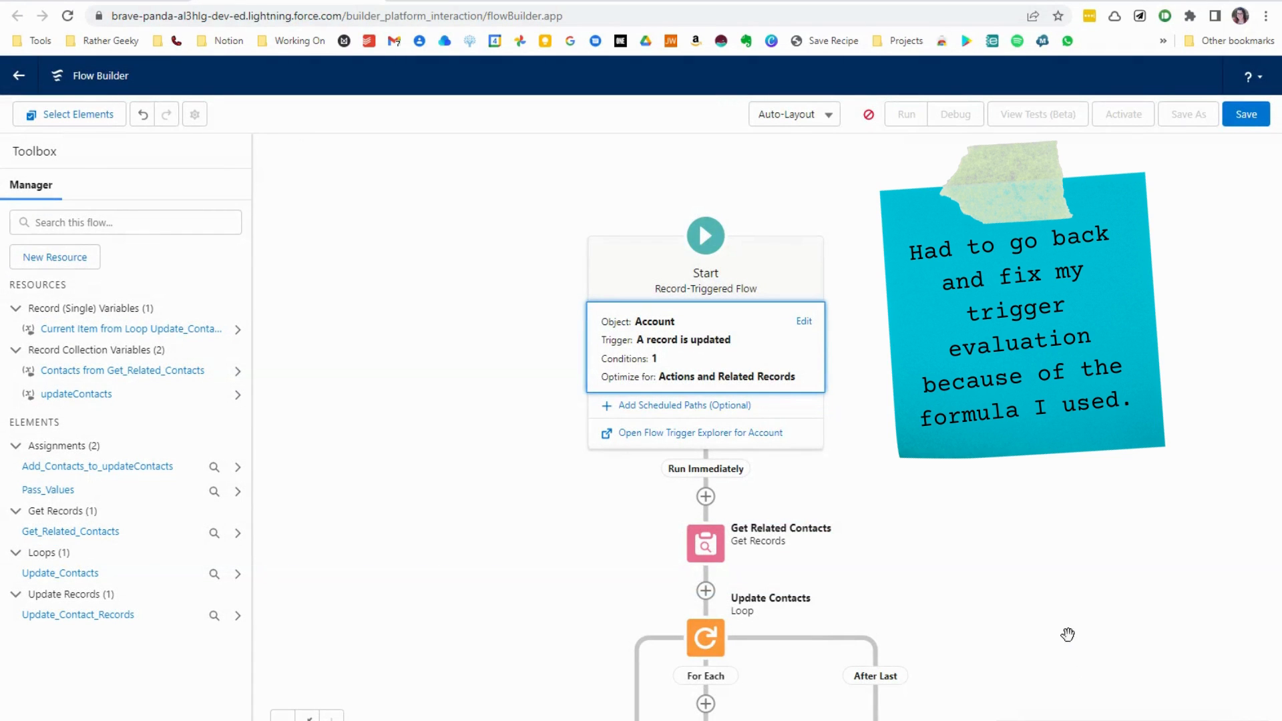
# - Save the flow under its entered label and description, and activate it
pyautogui.click(1245, 123)
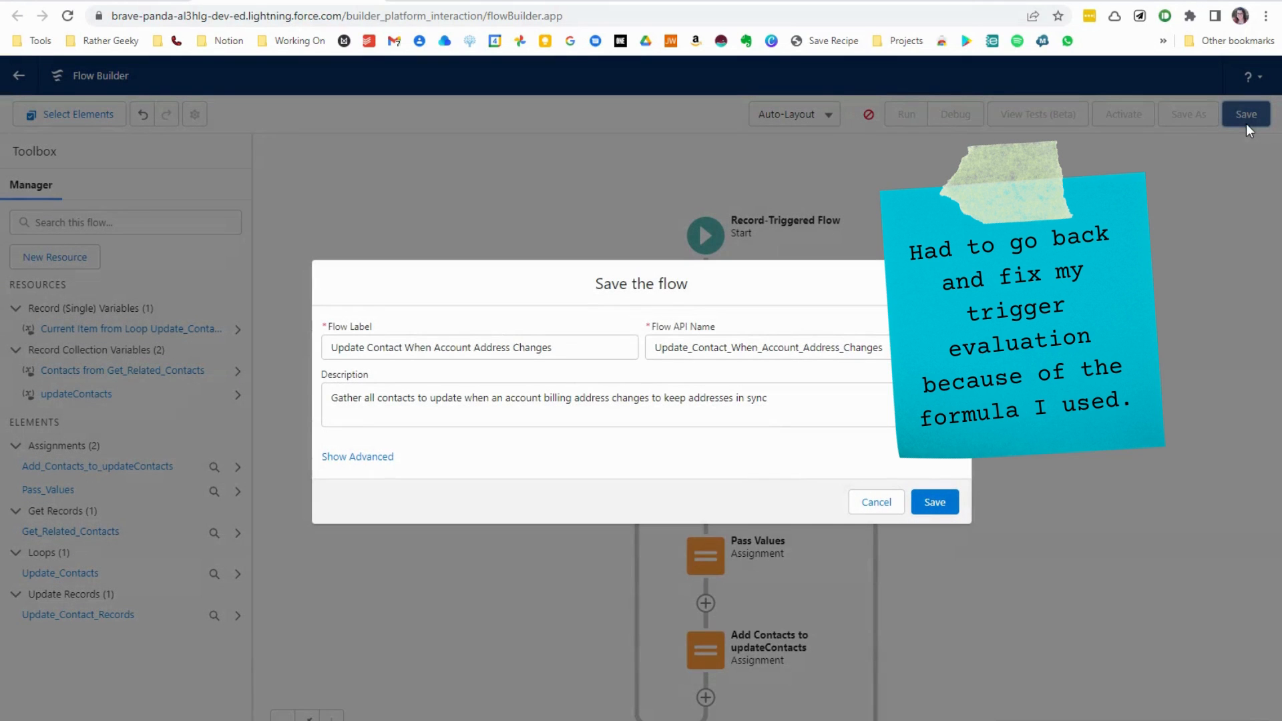
pyautogui.click(929, 505)
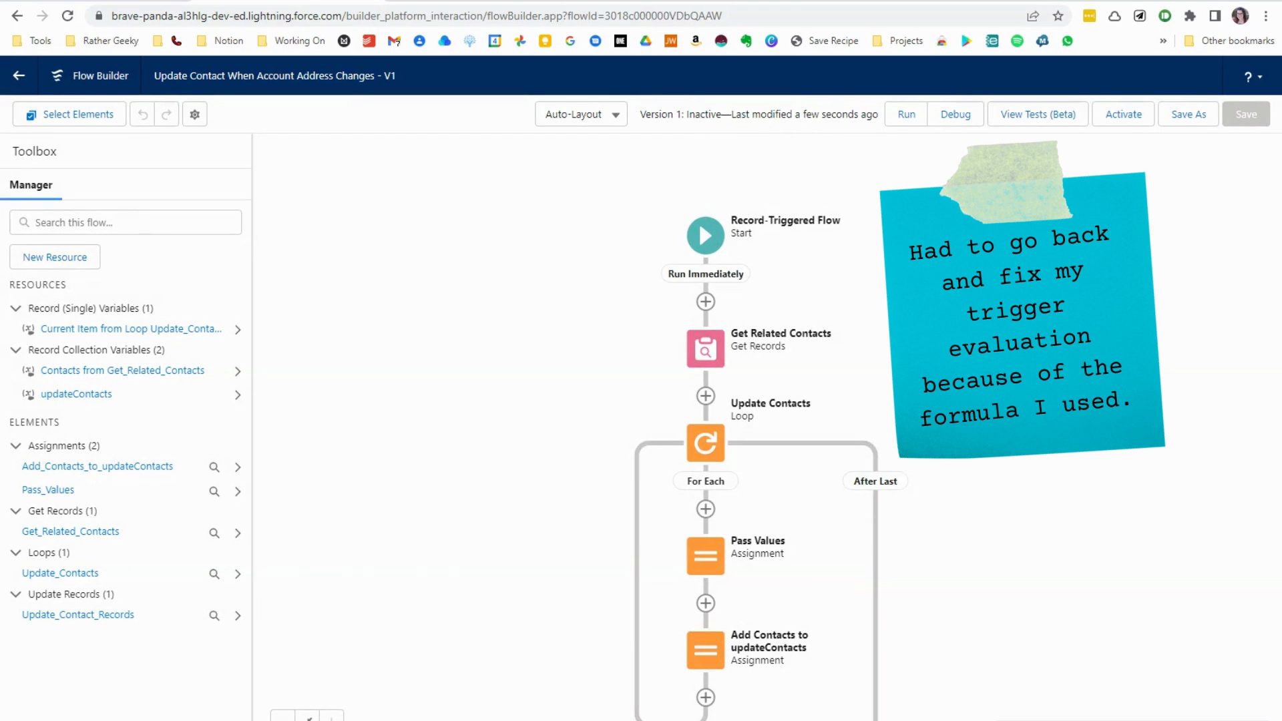
pyautogui.click(1141, 123)
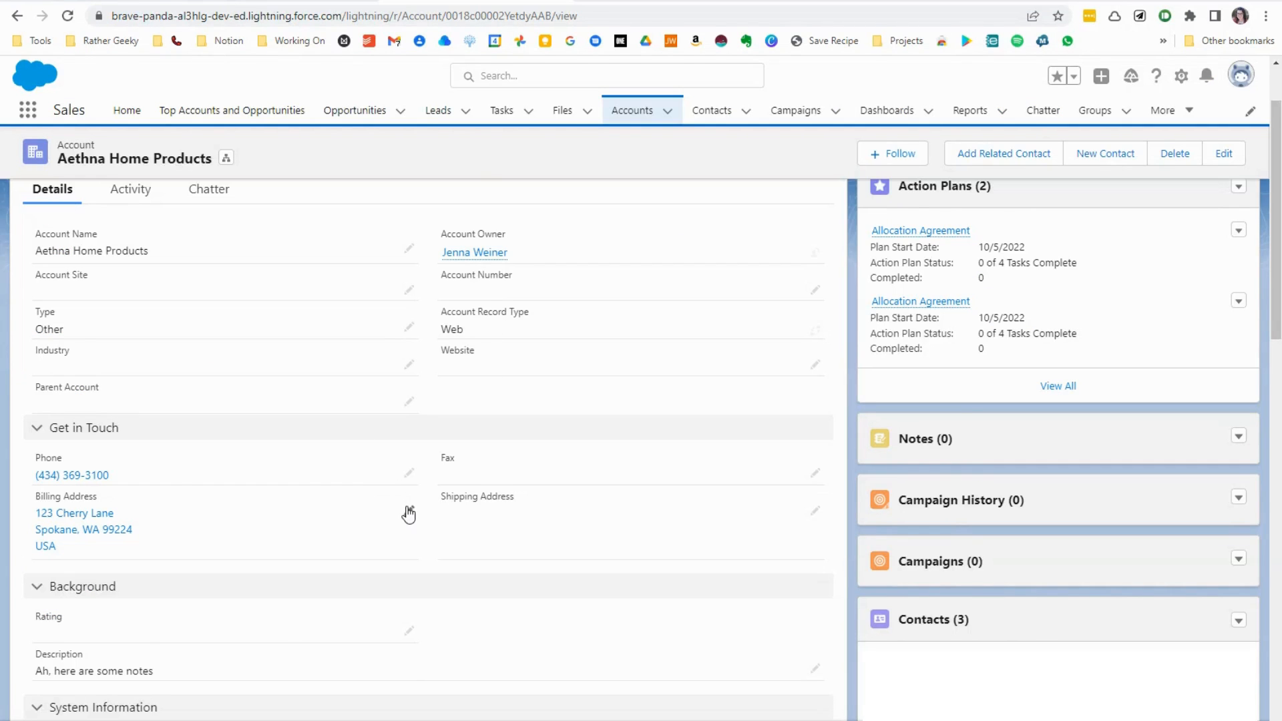
# - Replace the billing street on the Aethna Home Products account with a new street address and save the record
pyautogui.click(409, 513)
pyautogui.press('BackSpace')
pyautogui.press('BackSpace')
pyautogui.press('BackSpace')
pyautogui.press('BackSpace')
pyautogui.press('BackSpace')
pyautogui.press('BackSpace')
pyautogui.press('BackSpace')
pyautogui.press('BackSpace')
pyautogui.press('BackSpace')
pyautogui.press('BackSpace')
pyautogui.press('BackSpace')
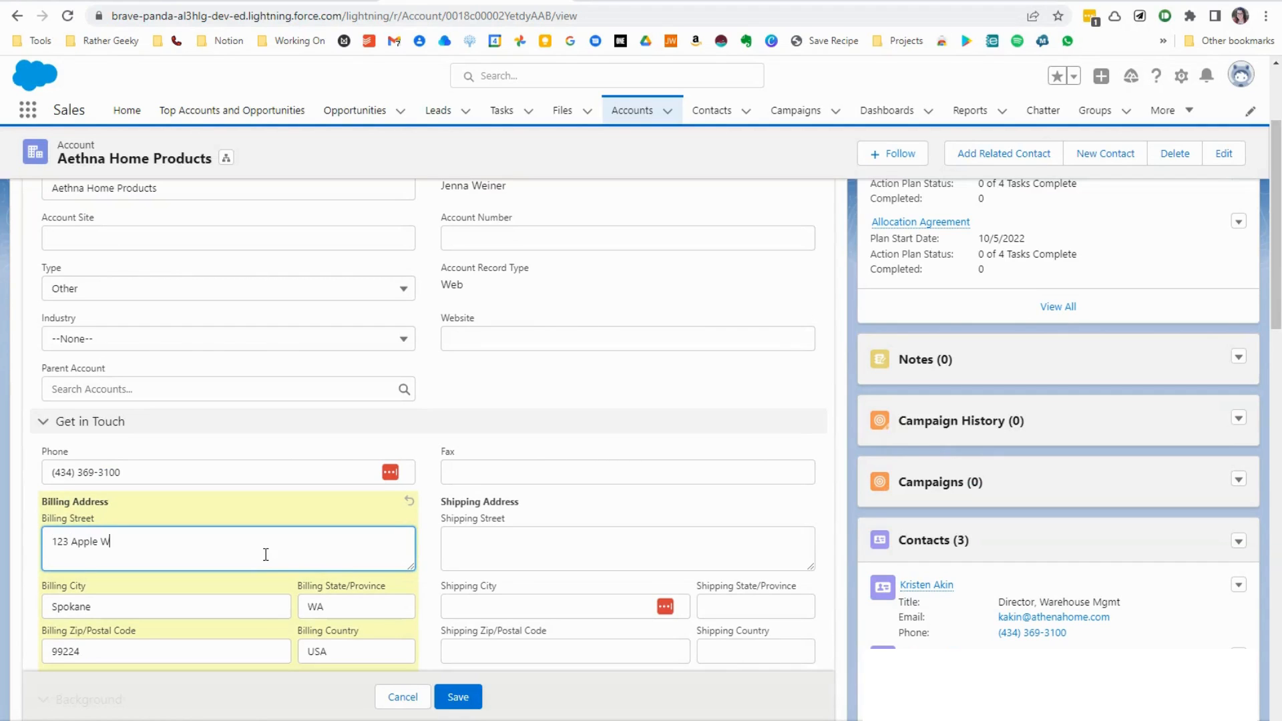
pyautogui.click(466, 703)
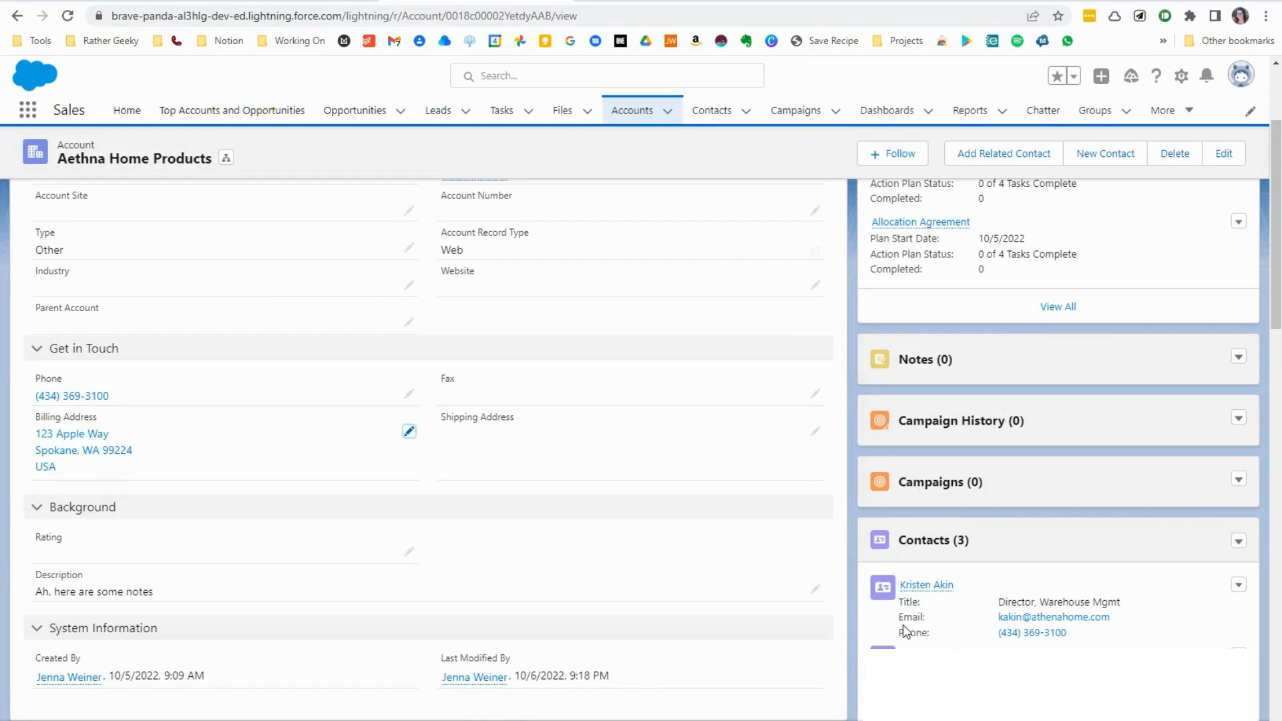
# - Open the first related contact from the account and check its mailing address
pyautogui.click(931, 588)
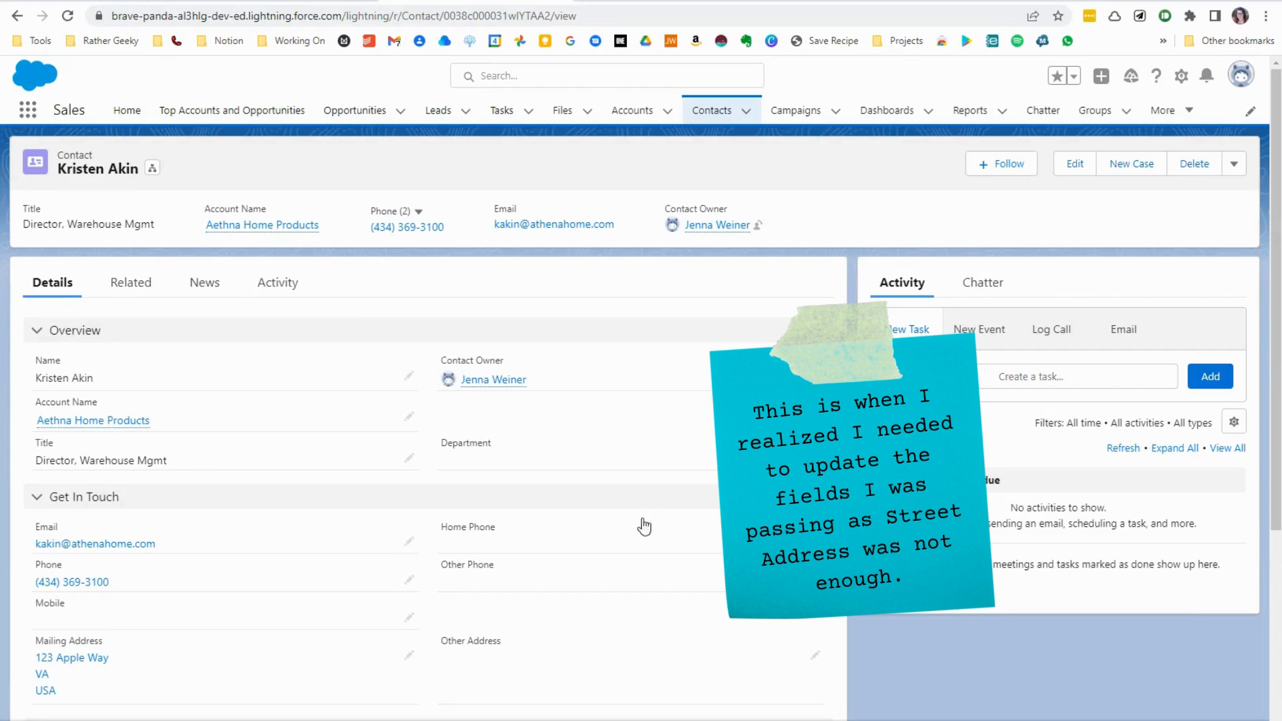
pyautogui.scroll(-3, 372, 524)
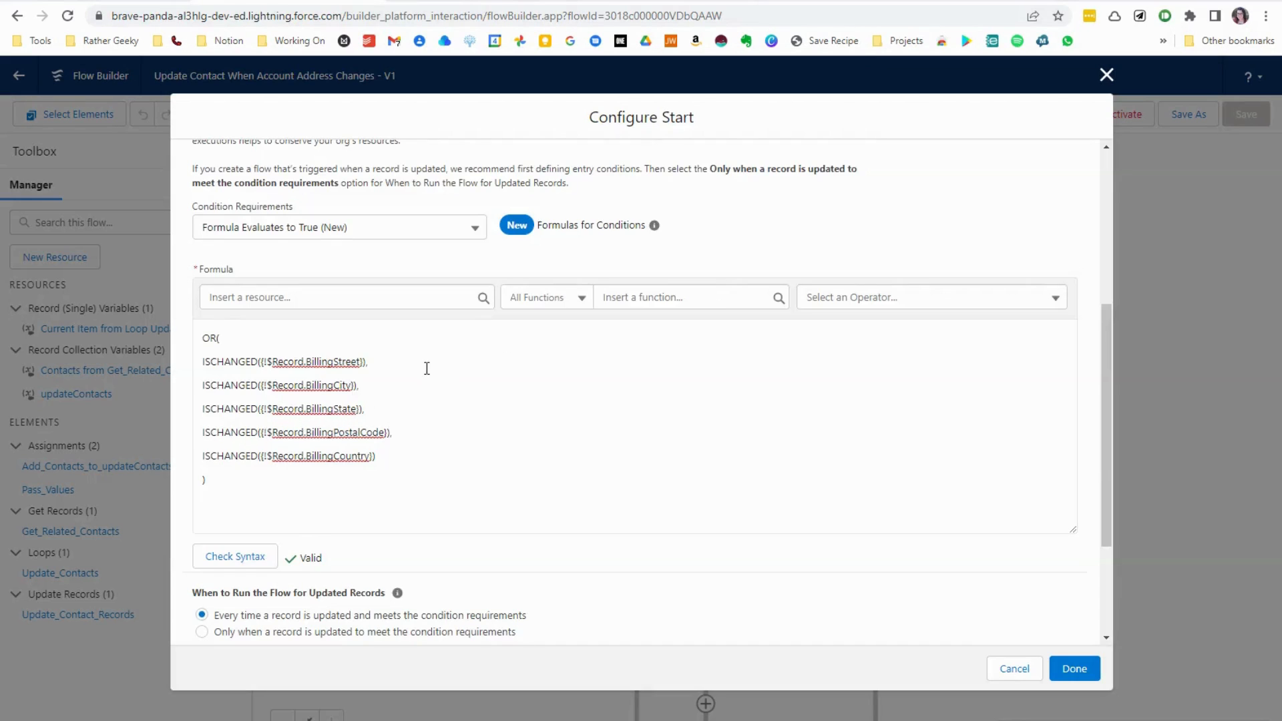
pyautogui.scroll(3, 426, 366)
# - Set the flow's entry formula to an OR of ISCHANGED checks on BillingStreet, BillingCity, BillingState, BillingPostalCode and BillingCountry, and finish the start configuration
pyautogui.click(273, 517)
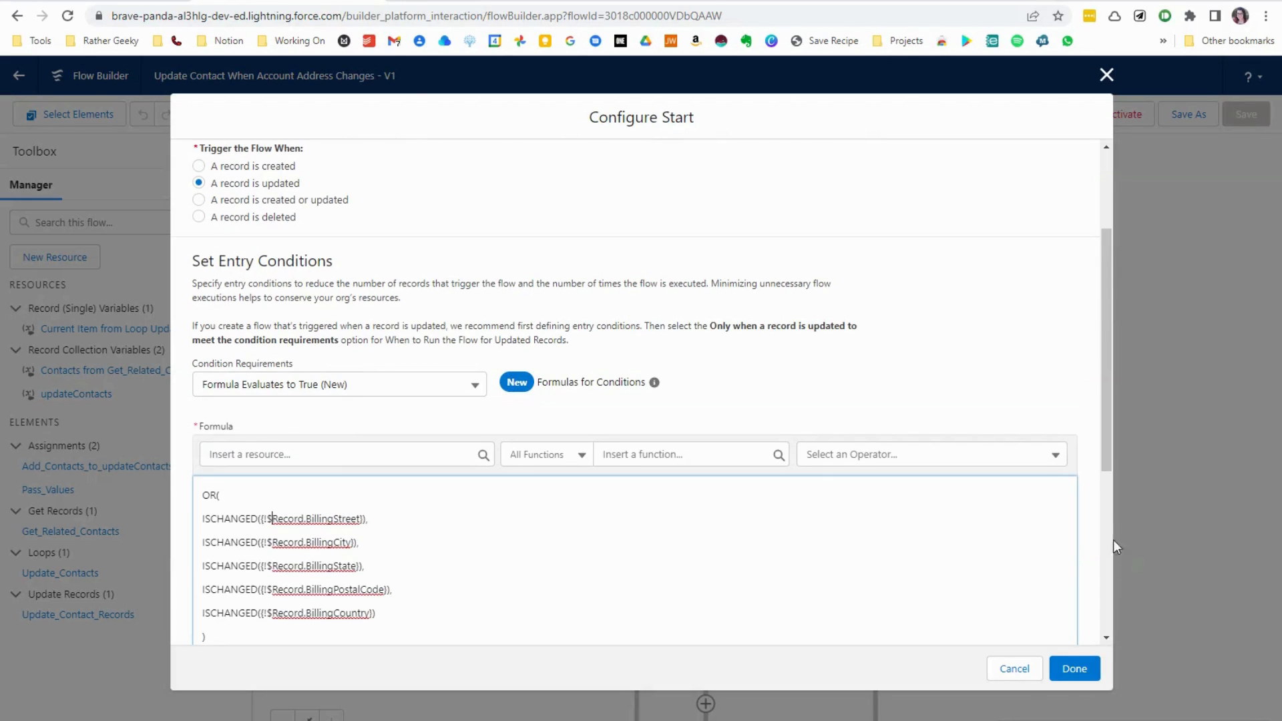
pyautogui.moveTo(1108, 452); pyautogui.dragTo(1108, 529)
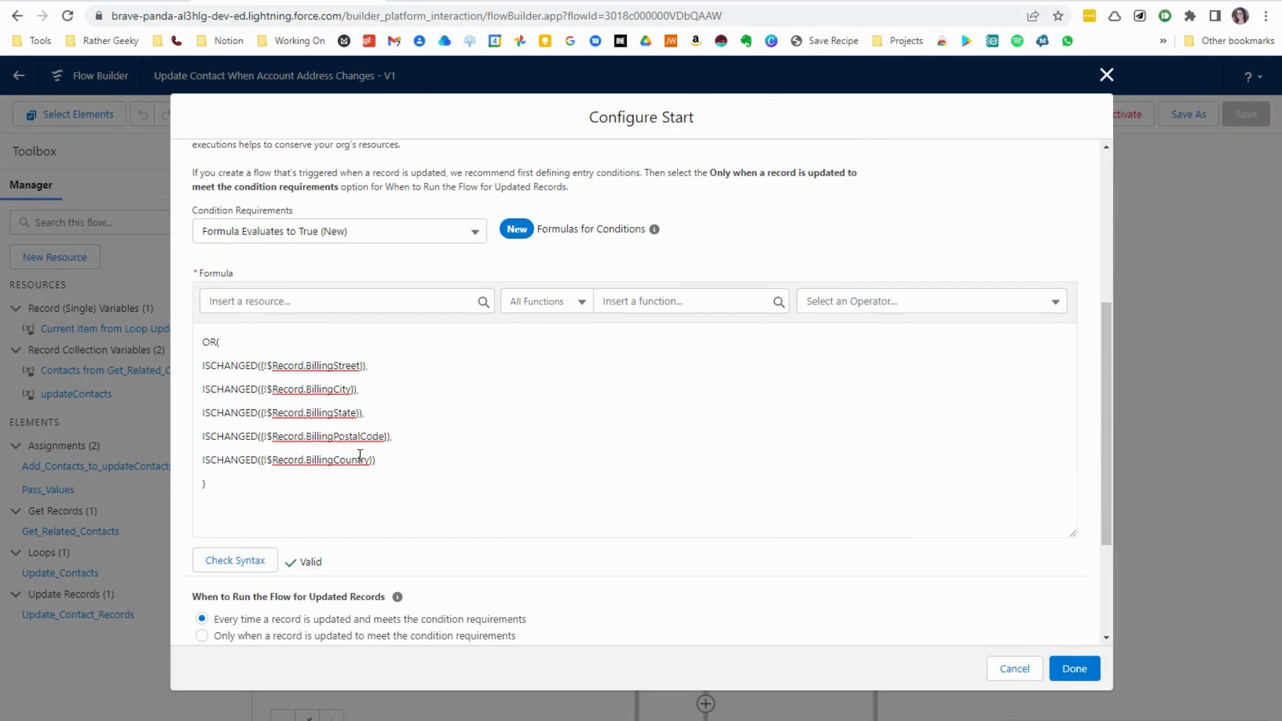
pyautogui.click(1068, 669)
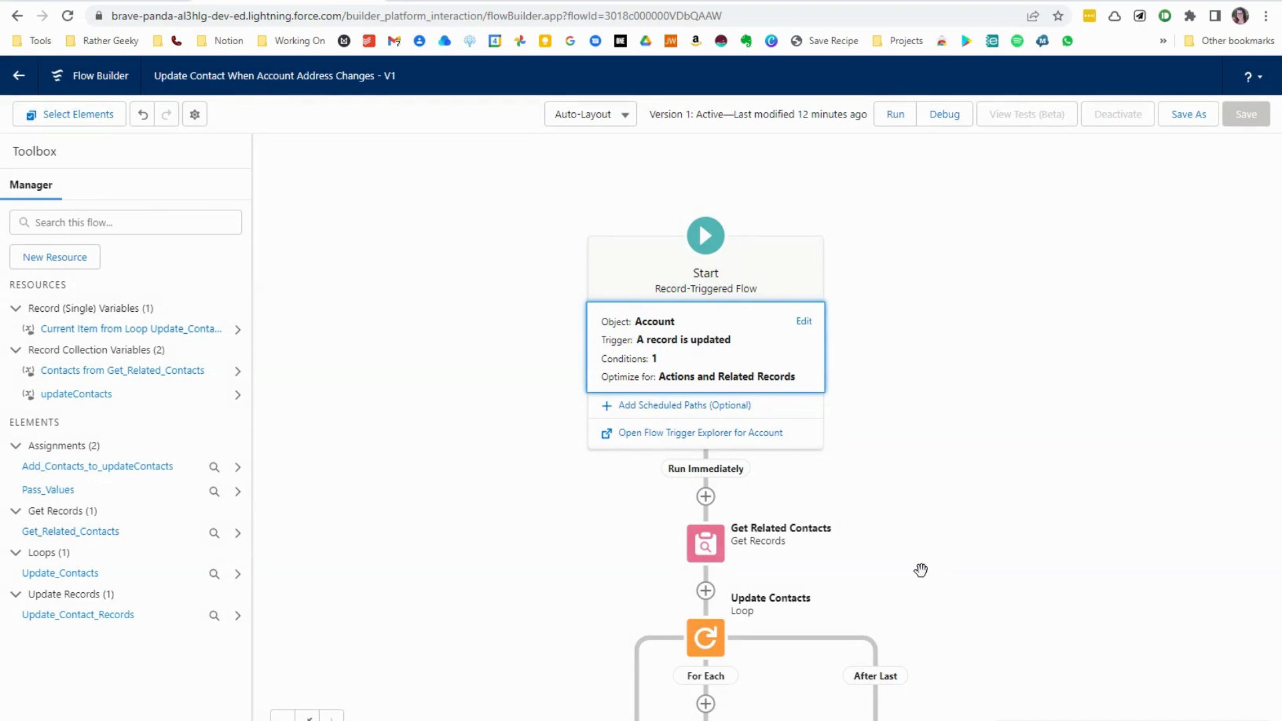
# - In the Pass Values assignment, change the variable to MailingStreet of the current item from the Update_Contacts loop
pyautogui.scroll(-6, 920, 569)
pyautogui.doubleClick(644, 309)
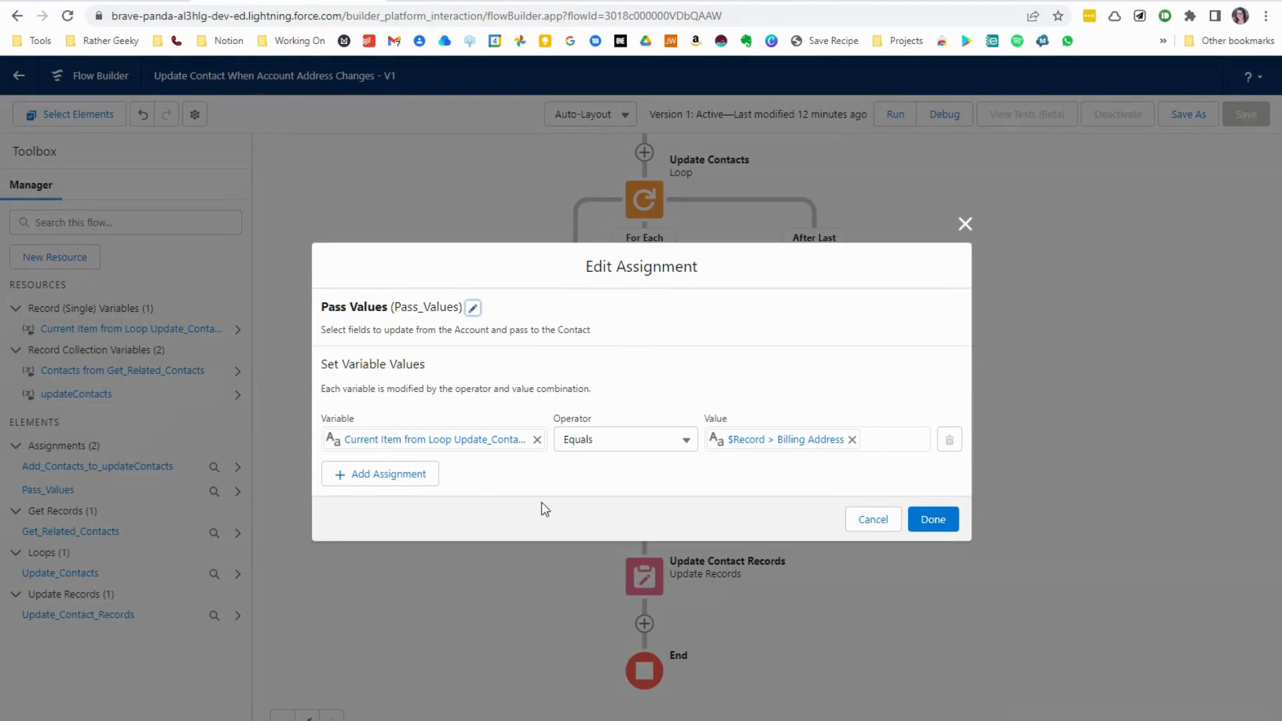
pyautogui.click(537, 440)
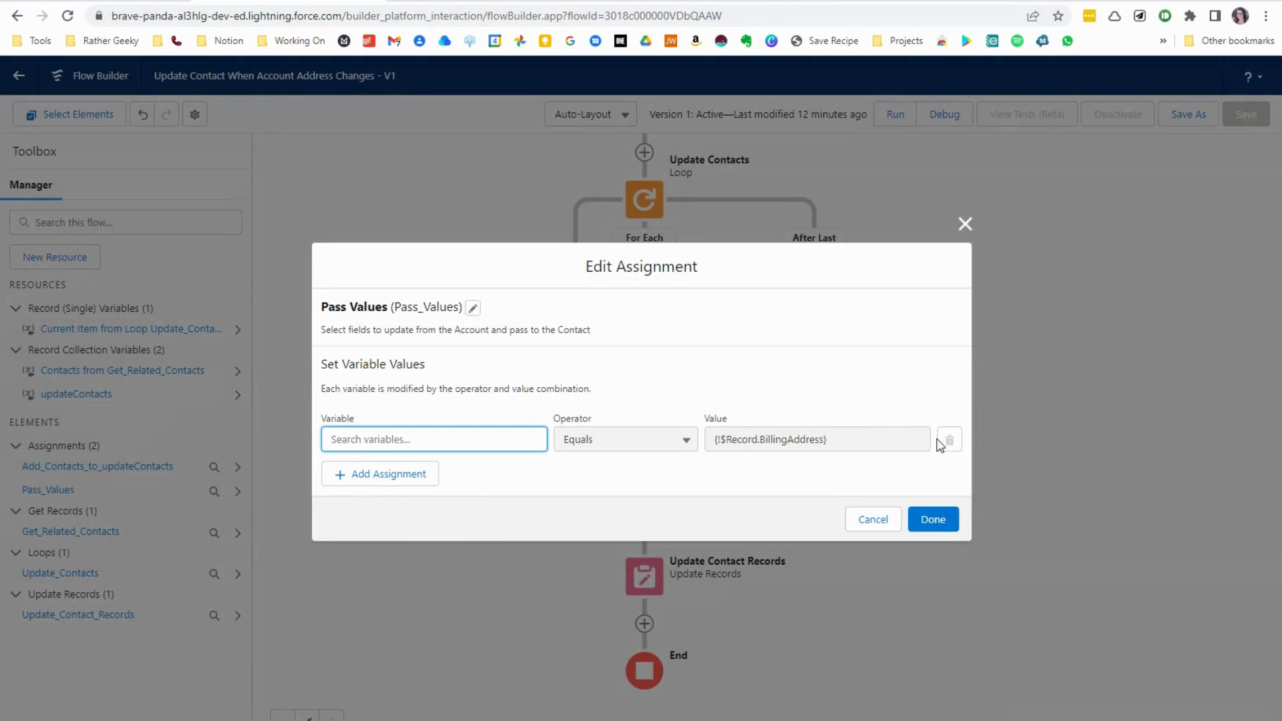
pyautogui.click(510, 434)
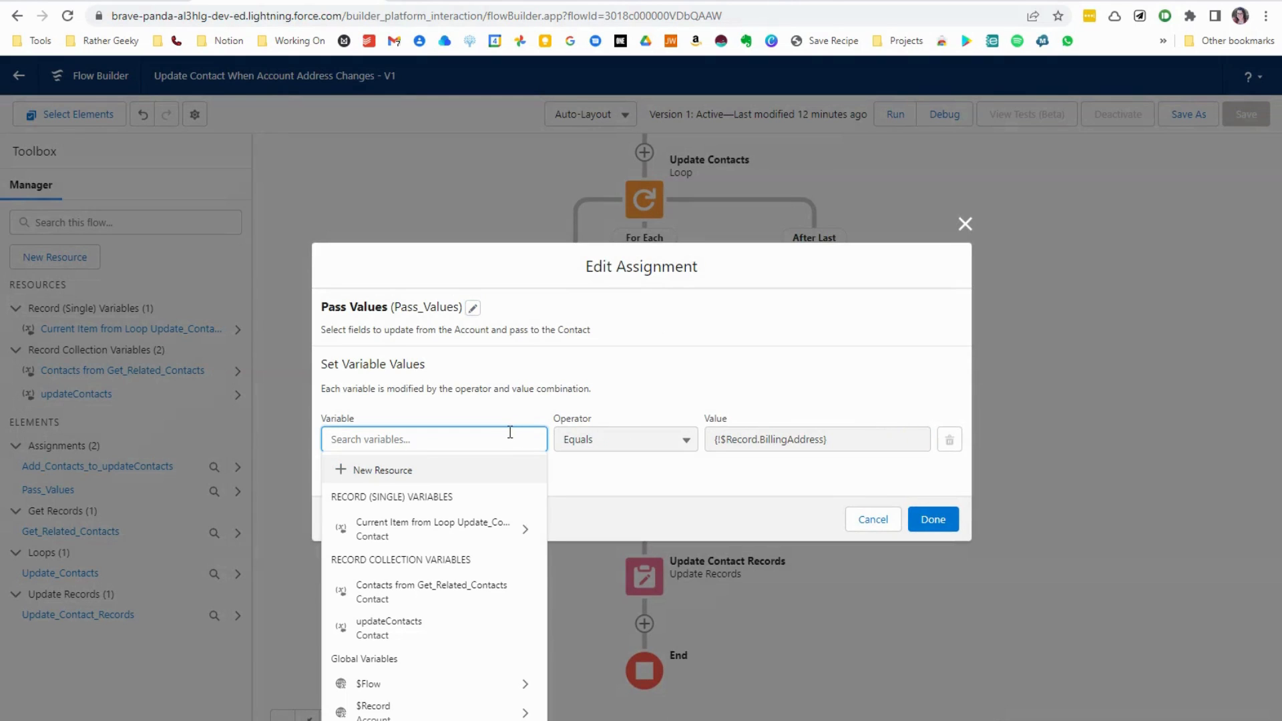
pyautogui.click(470, 538)
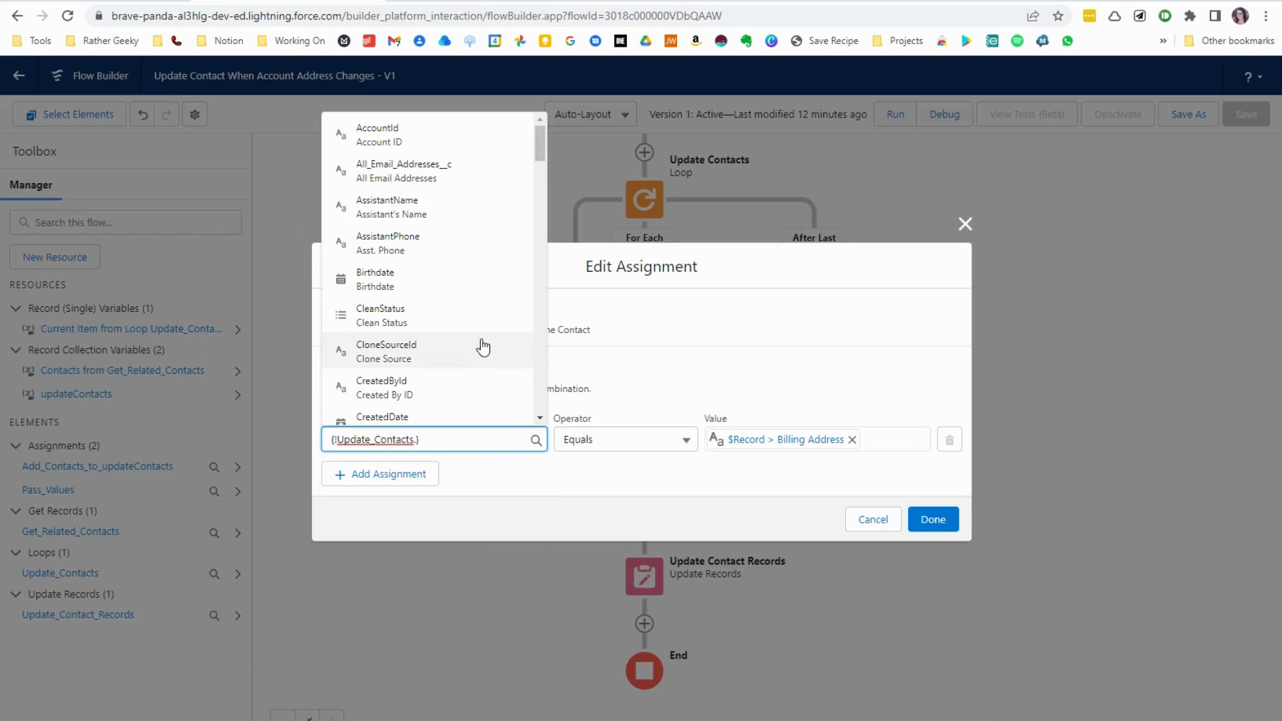
pyautogui.scroll(-5, 482, 346)
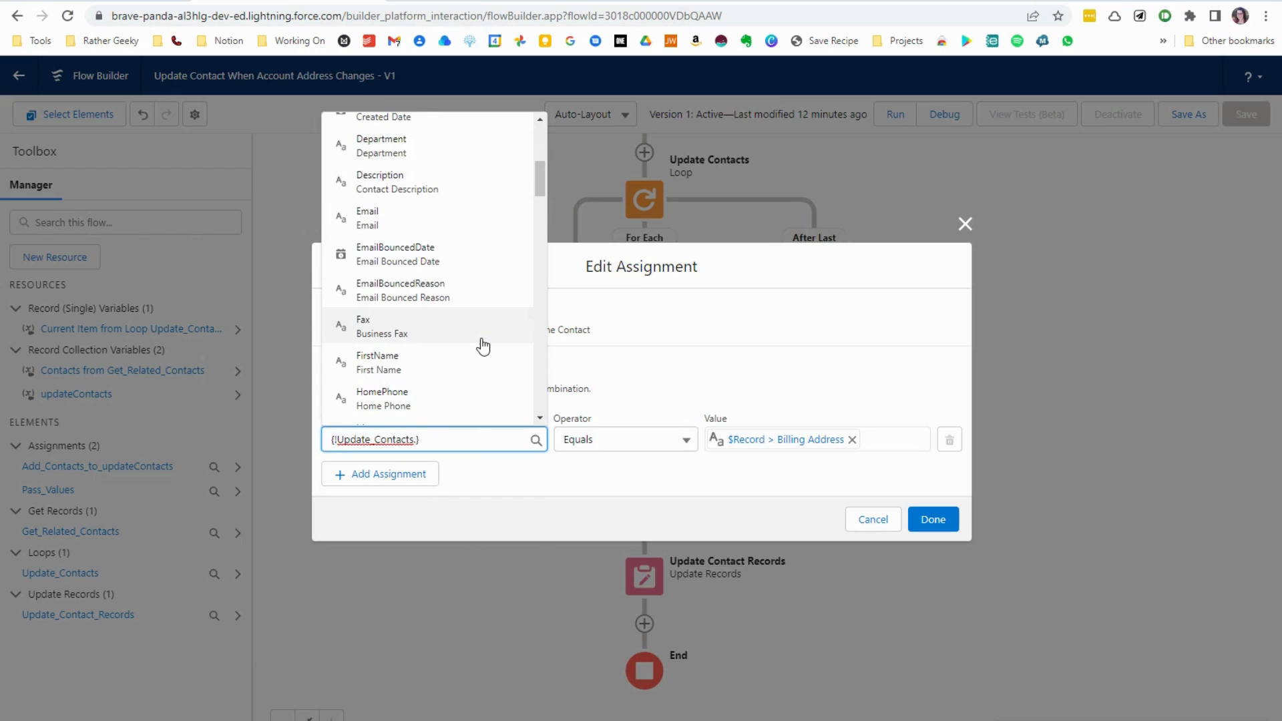
pyautogui.write('.mail')
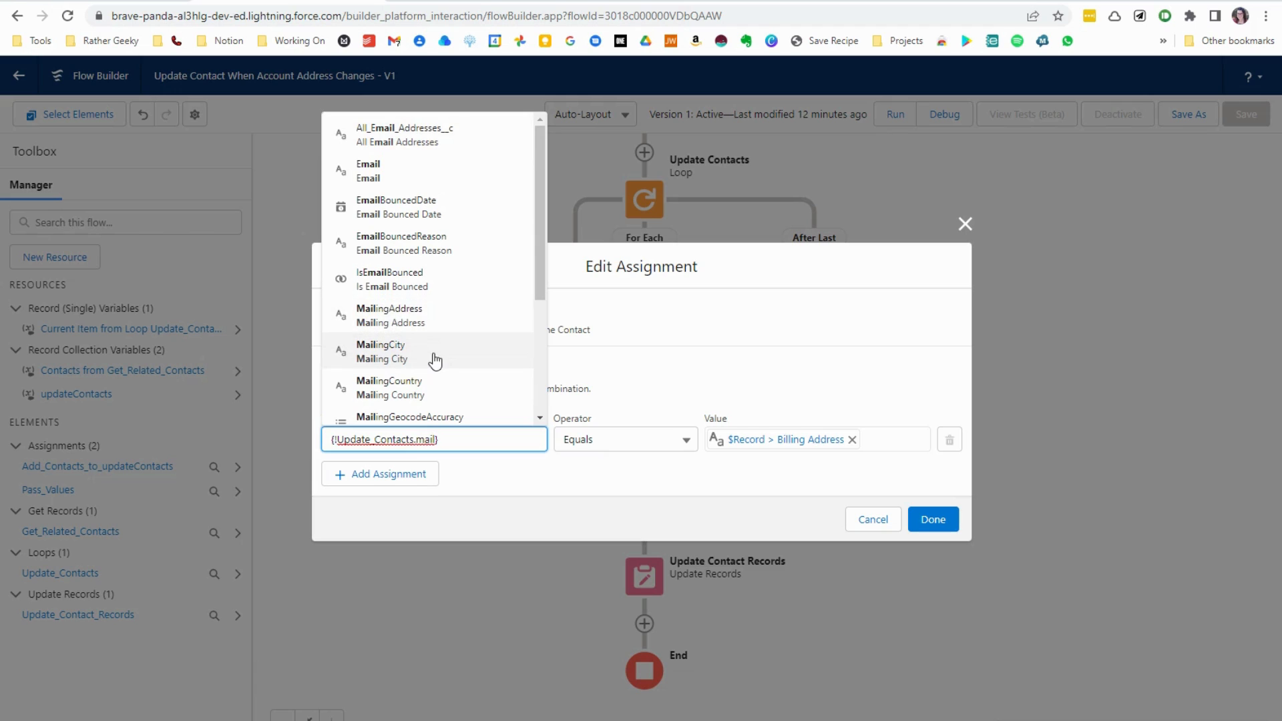
pyautogui.moveTo(538, 278); pyautogui.dragTo(535, 420)
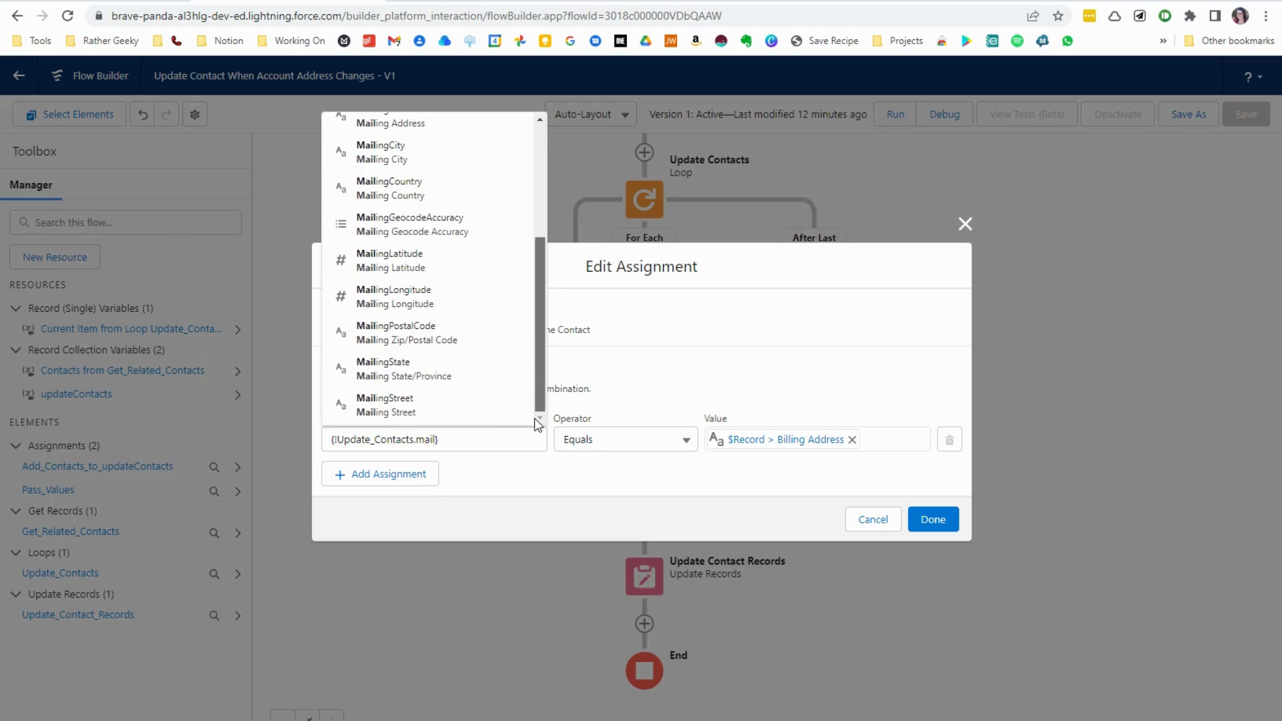
pyautogui.click(423, 415)
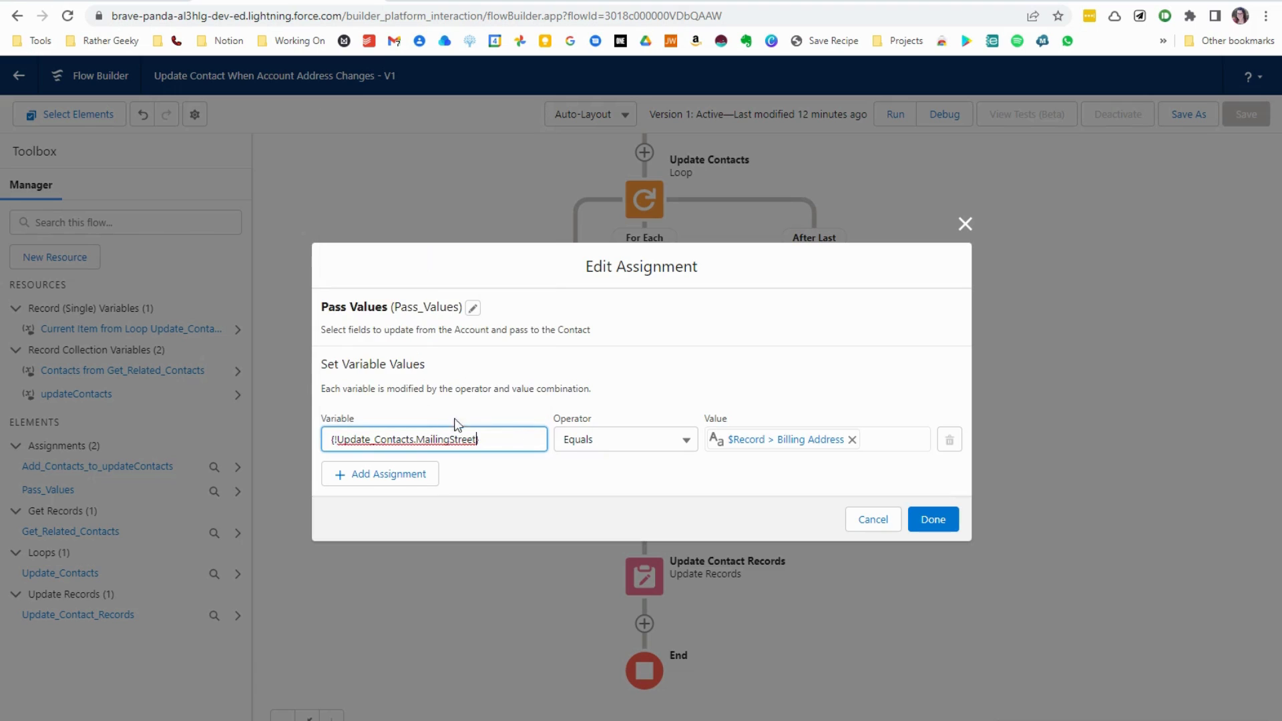
# - Assign the account's Billing Street, City, State/Province, Zip/Postal Code and Country to the loop contact's matching mailing fields, and finish the assignment
pyautogui.click(852, 440)
pyautogui.click(827, 441)
pyautogui.scroll(-5, 828, 414)
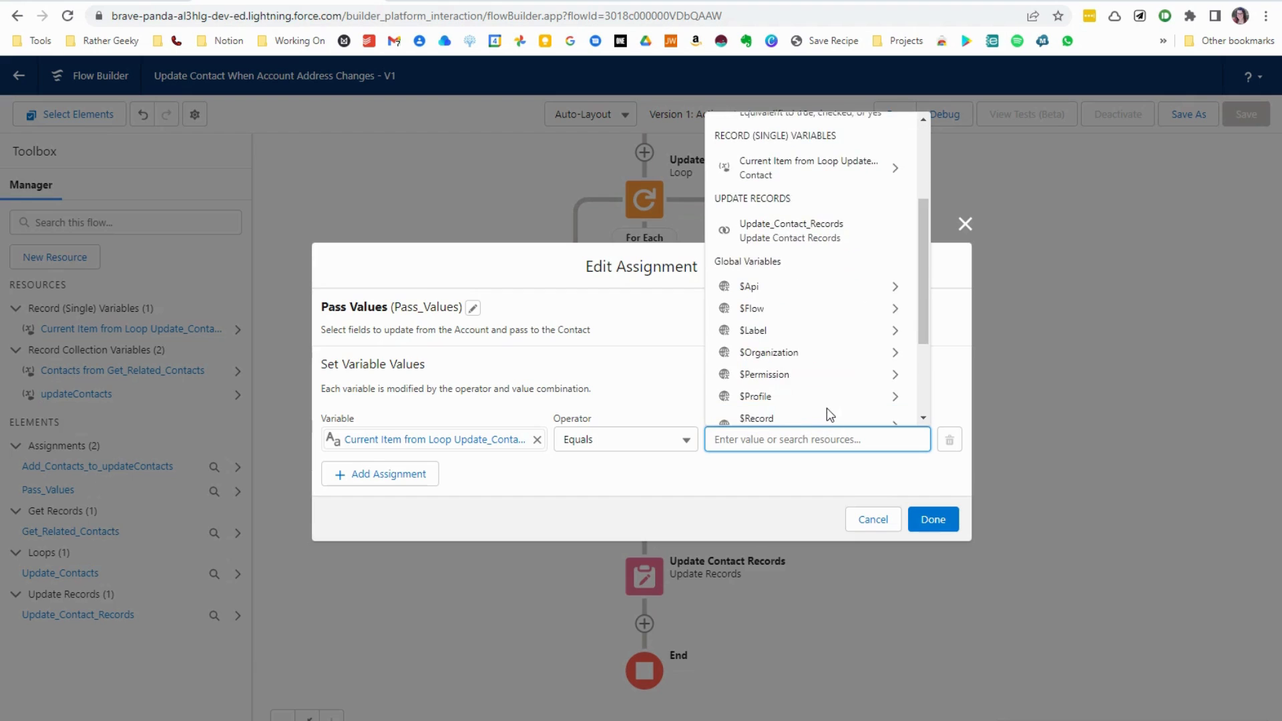
pyautogui.click(801, 284)
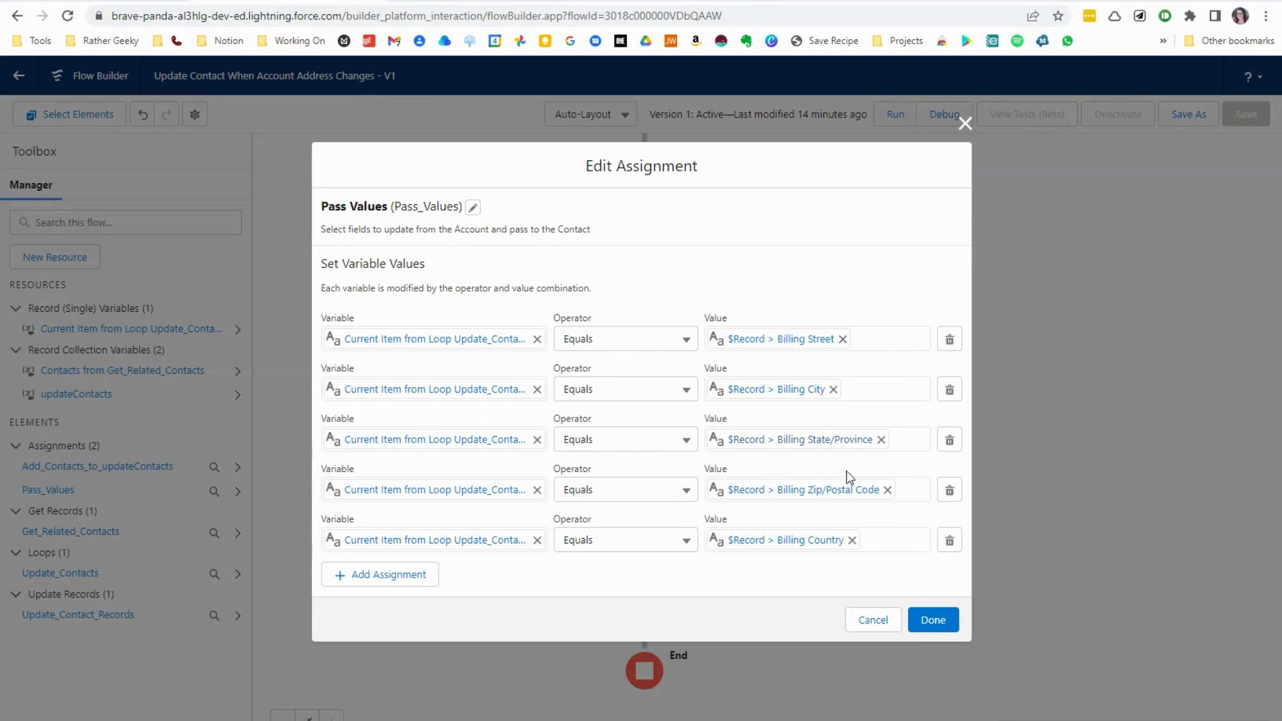
pyautogui.click(933, 620)
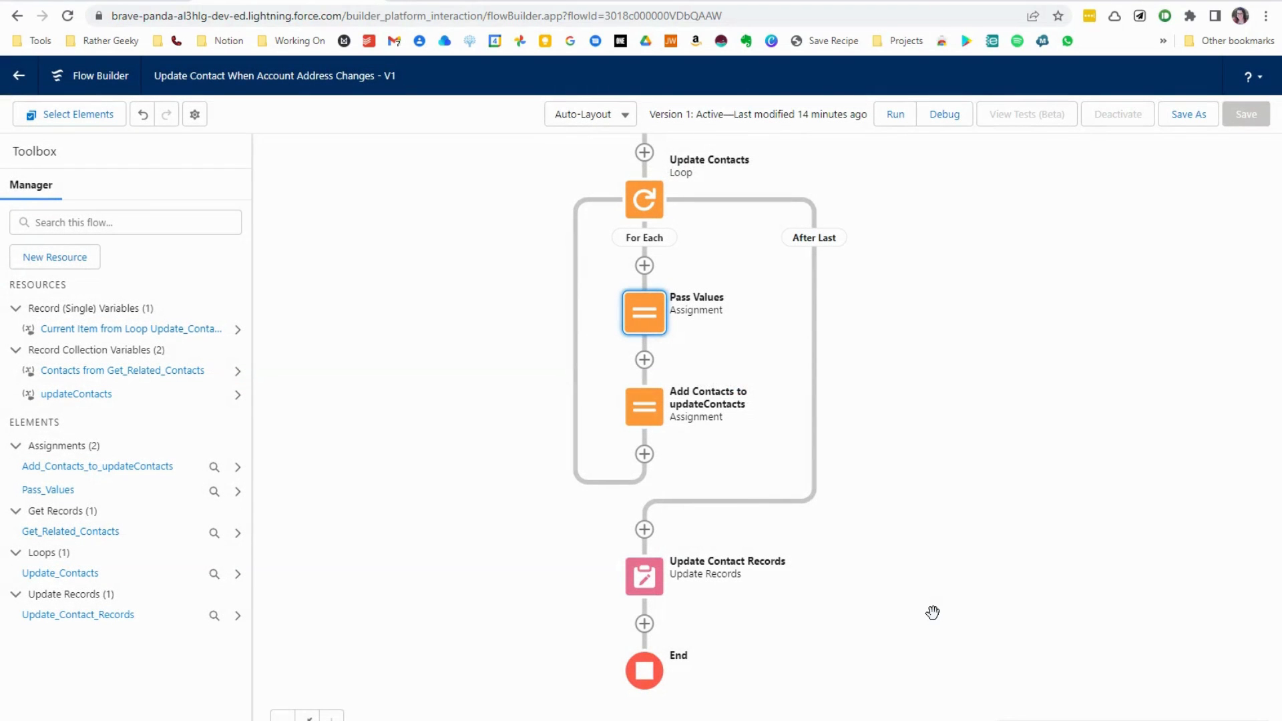
# - Save the edited Update Contact When Account Address Changes flow as a new version and activate that version
pyautogui.click(1195, 115)
pyautogui.click(933, 522)
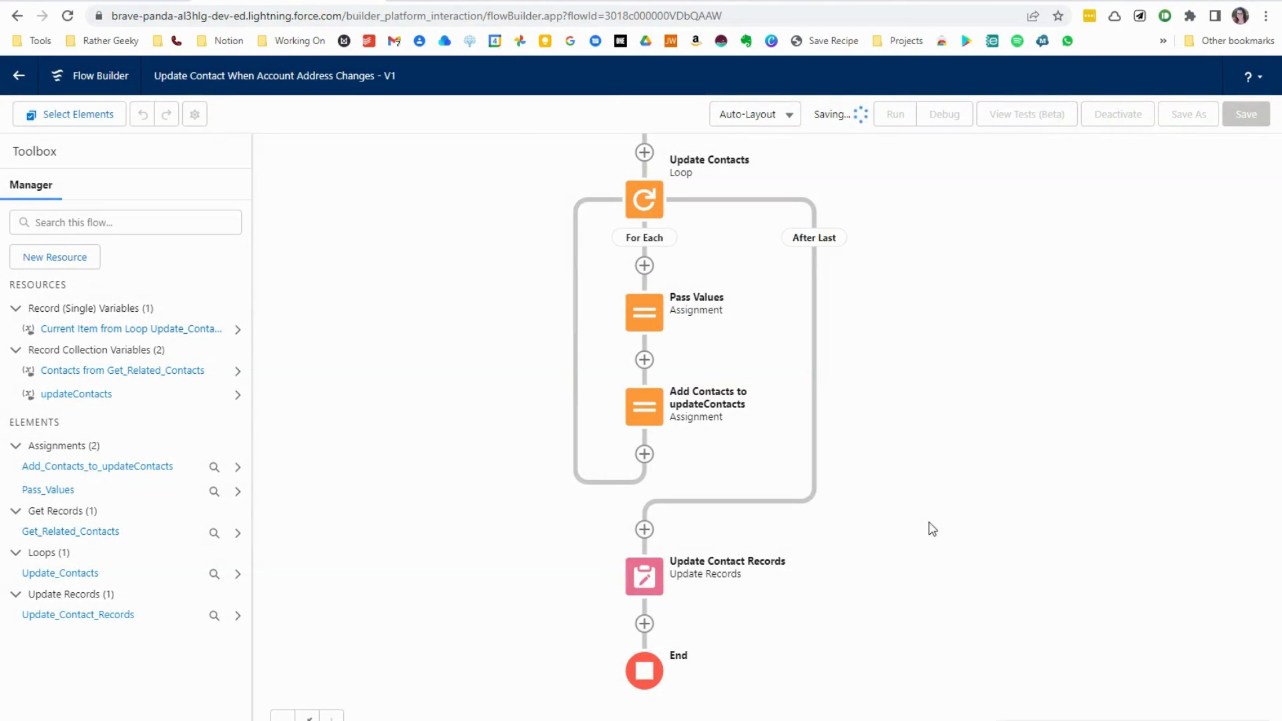
pyautogui.click(1136, 126)
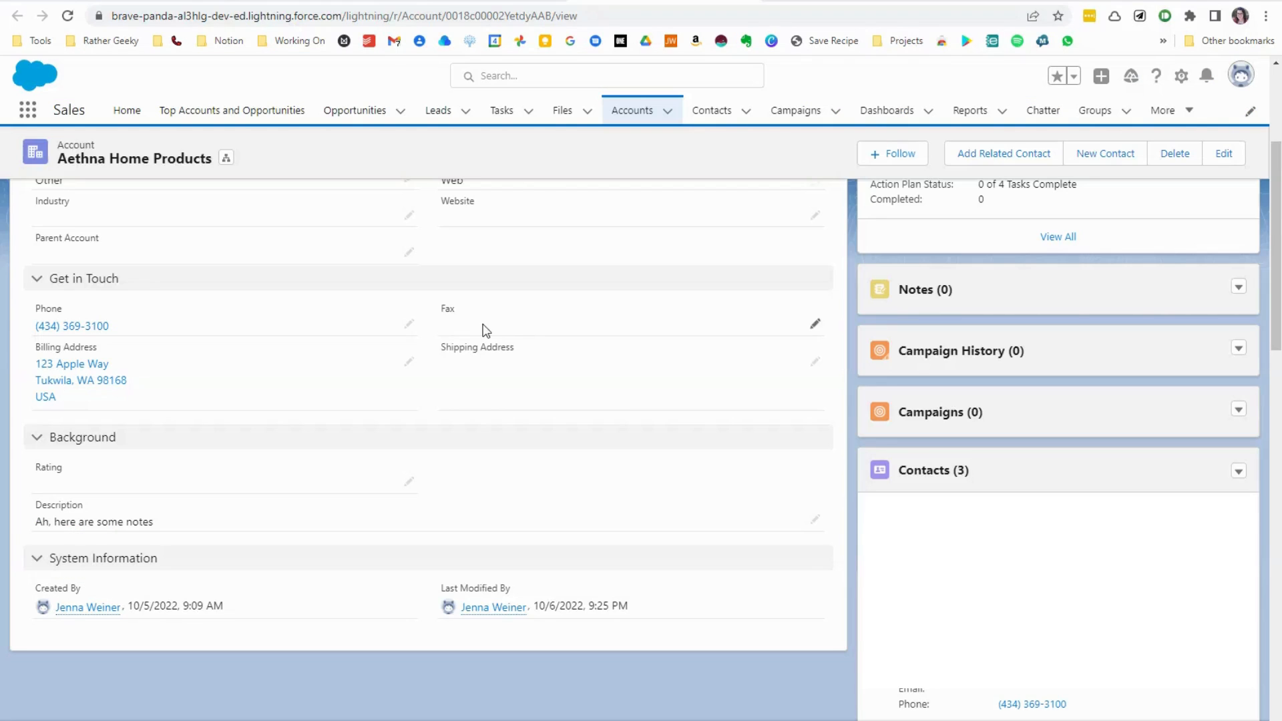
# - Replace the Aethna Home Products account's billing street, city and zip/postal code with a new address, keeping state and country, and save the record
pyautogui.click(409, 364)
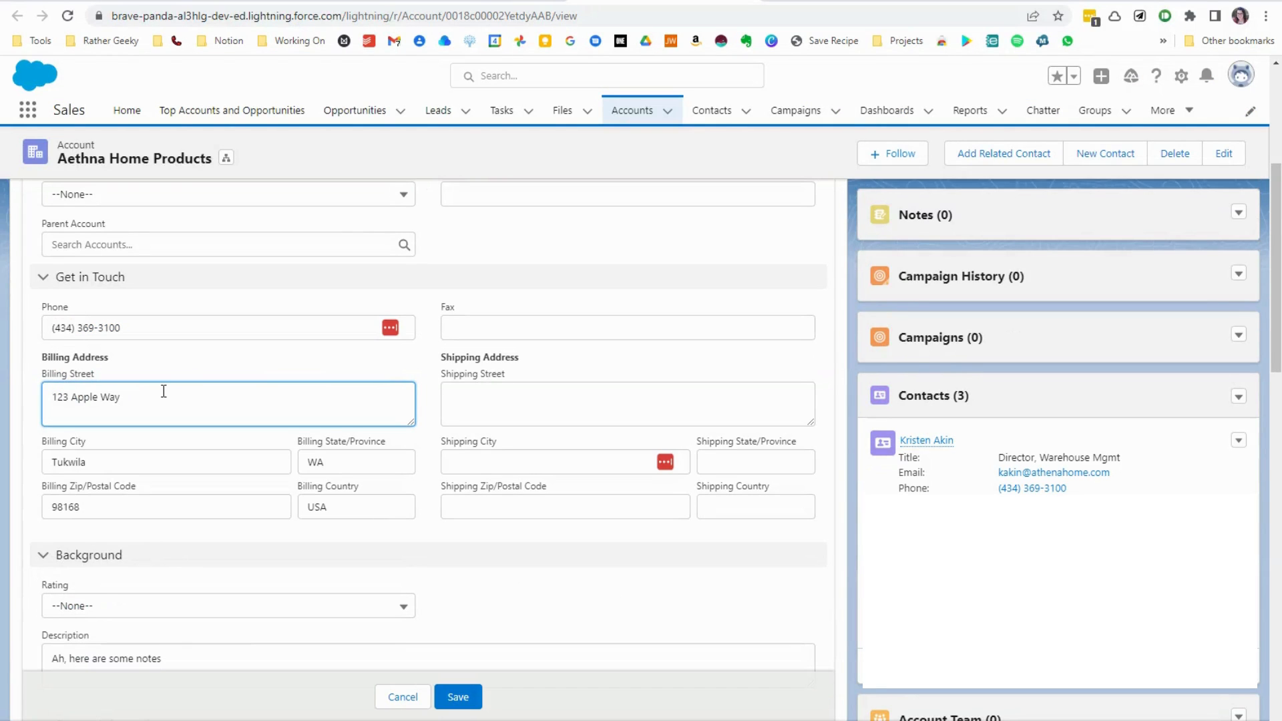
pyautogui.tripleClick(74, 404)
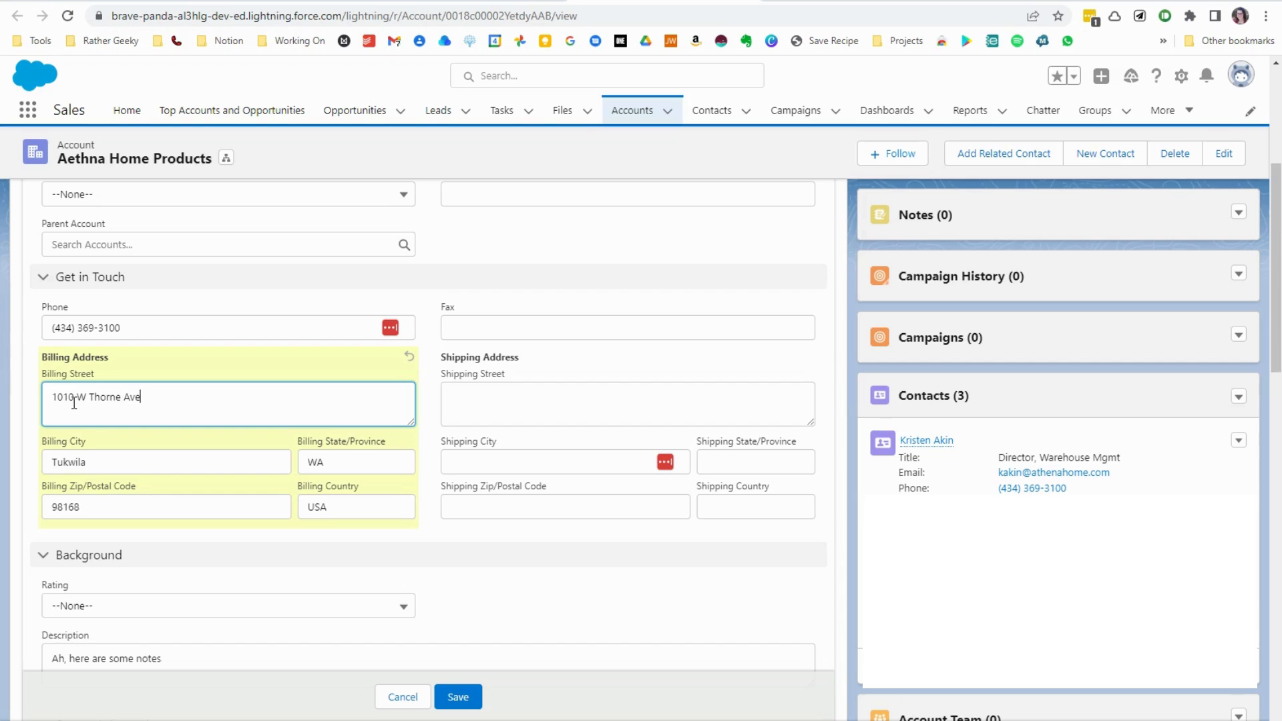
pyautogui.press('Tab')
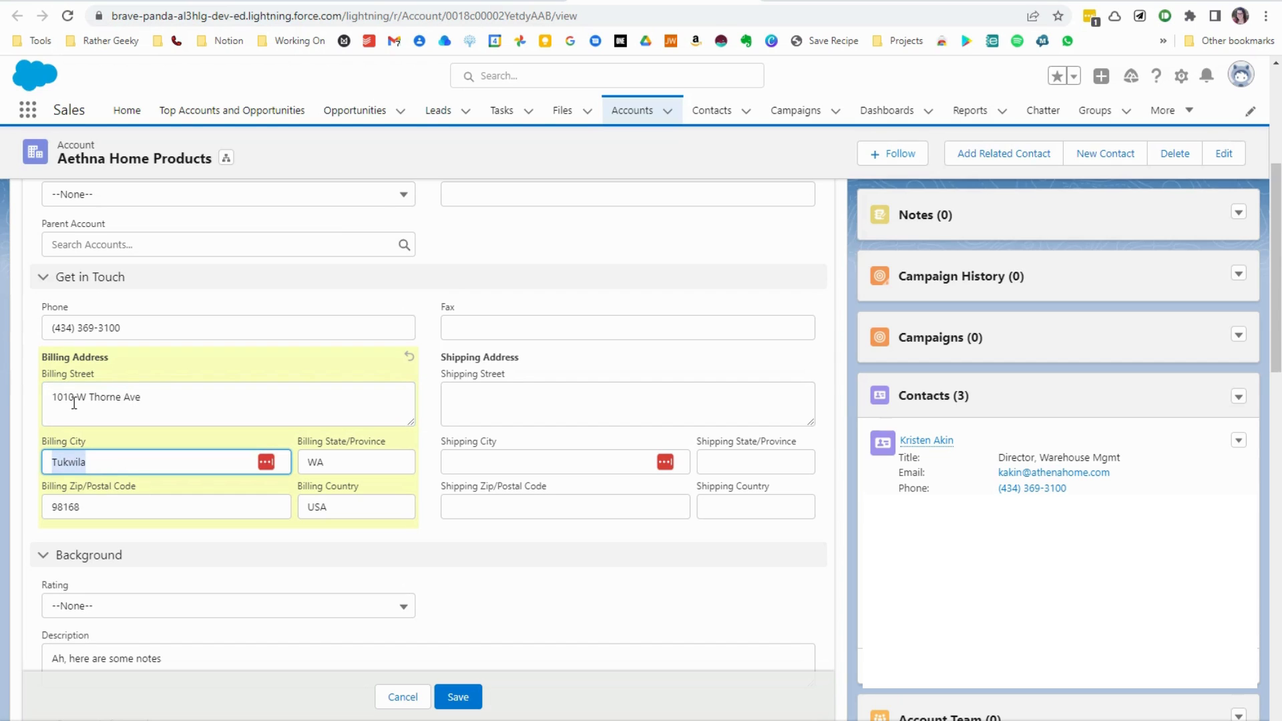
pyautogui.write('Renton')
pyautogui.press('Tab')
pyautogui.press('Tab')
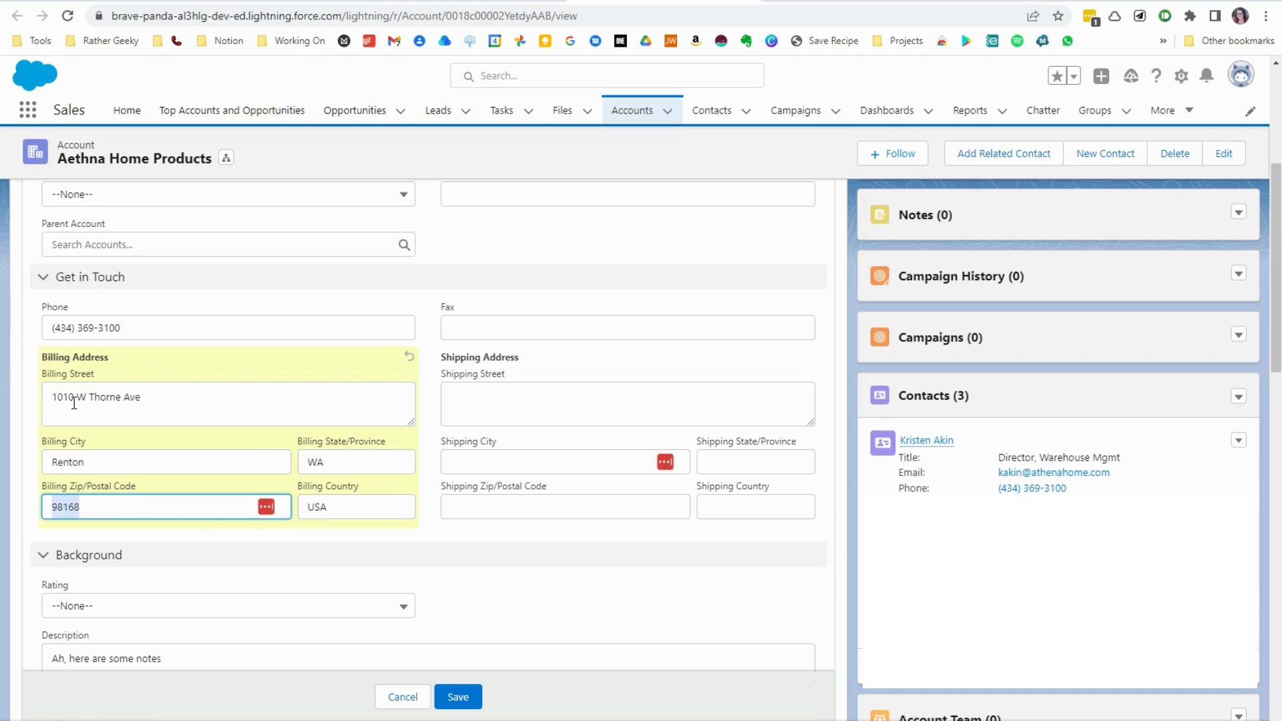
pyautogui.write('98038')
pyautogui.press('Tab')
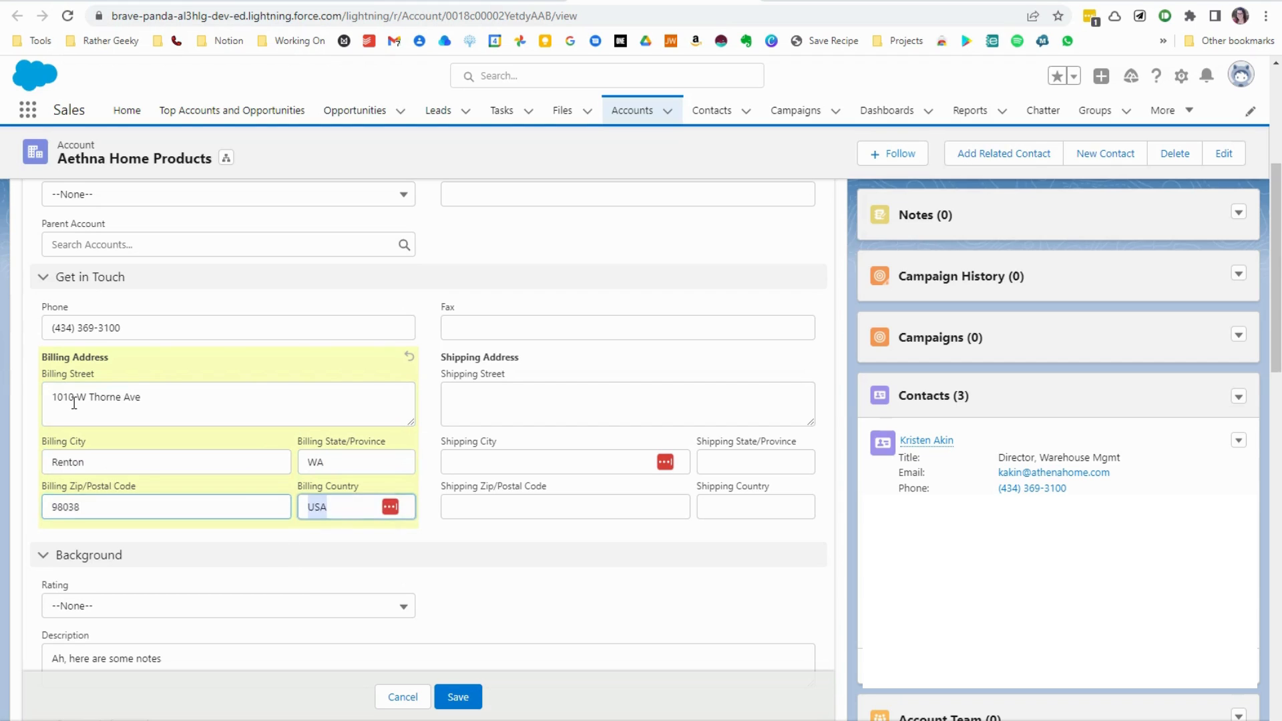
pyautogui.click(470, 702)
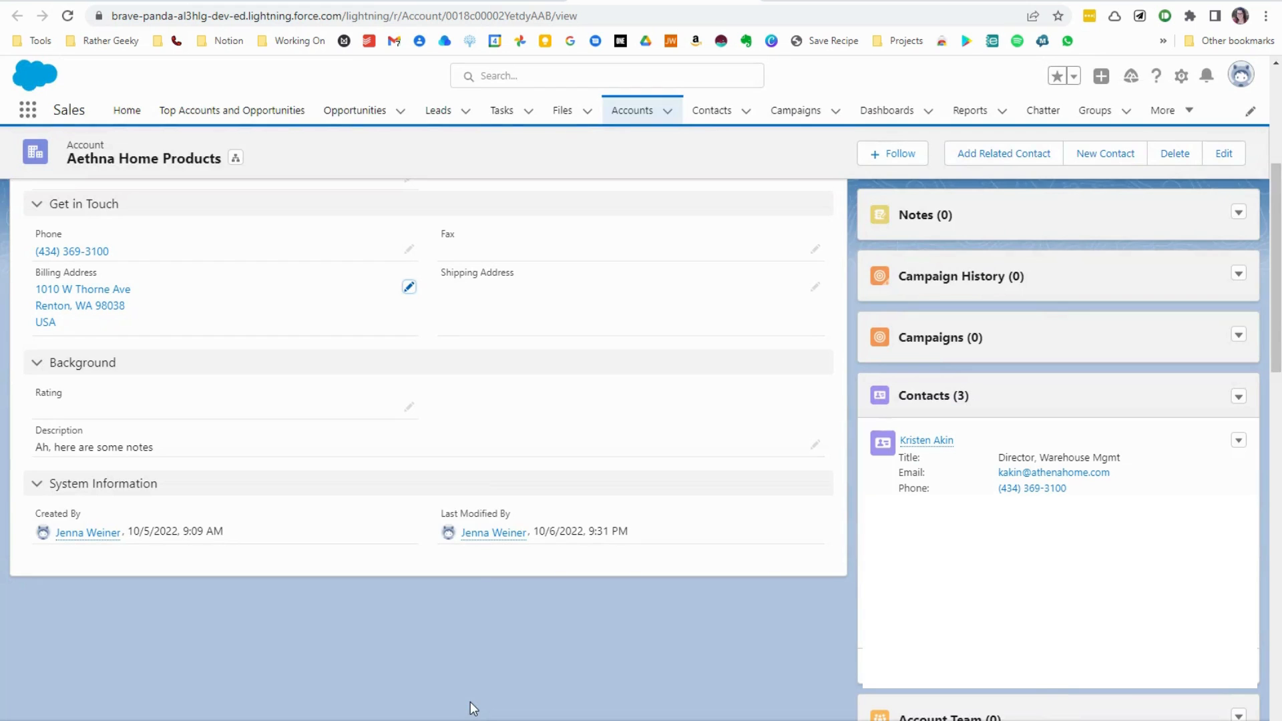
# - Refresh the Updated Today contacts list to check the mailing address fields of the account's contacts
pyautogui.click(526, 1)
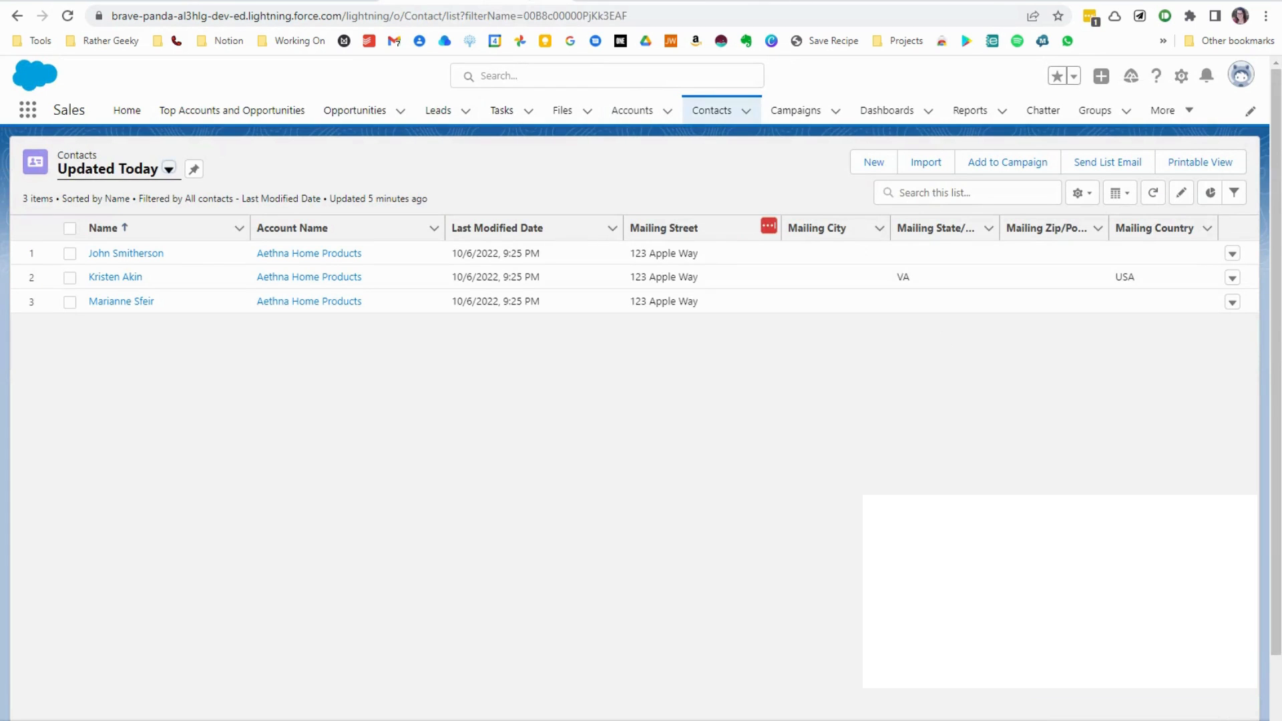
pyautogui.click(1152, 194)
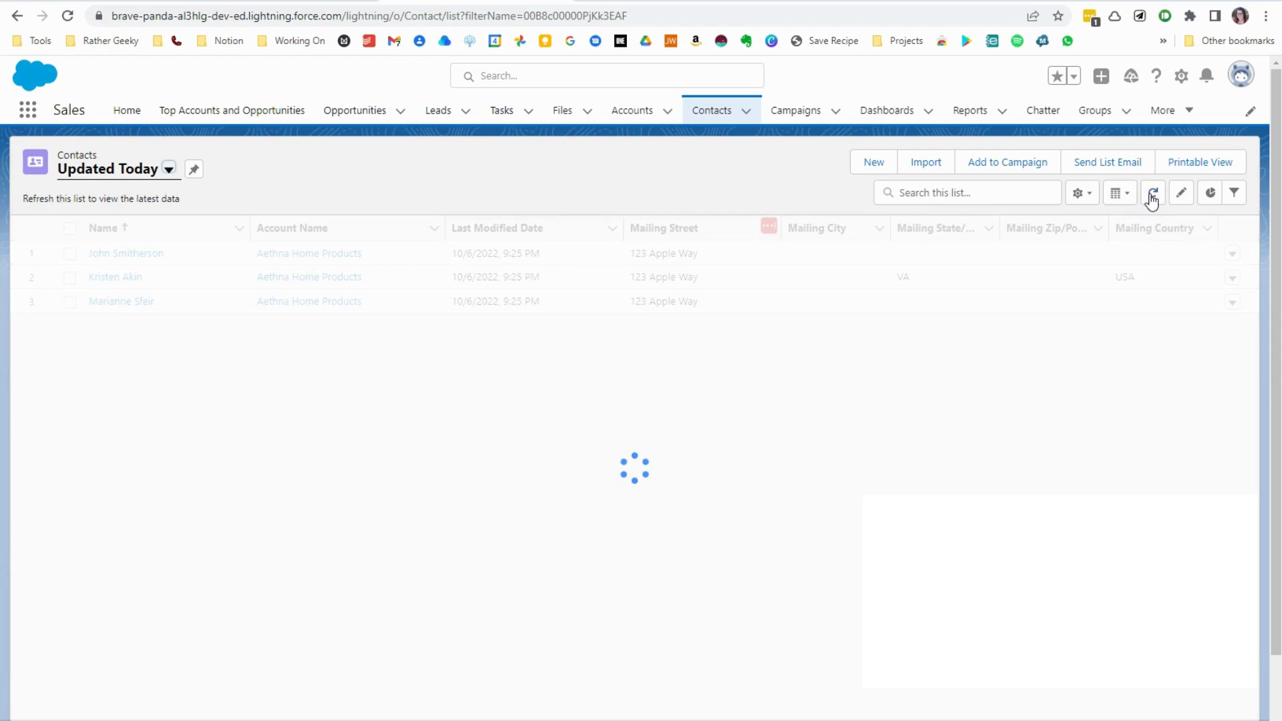